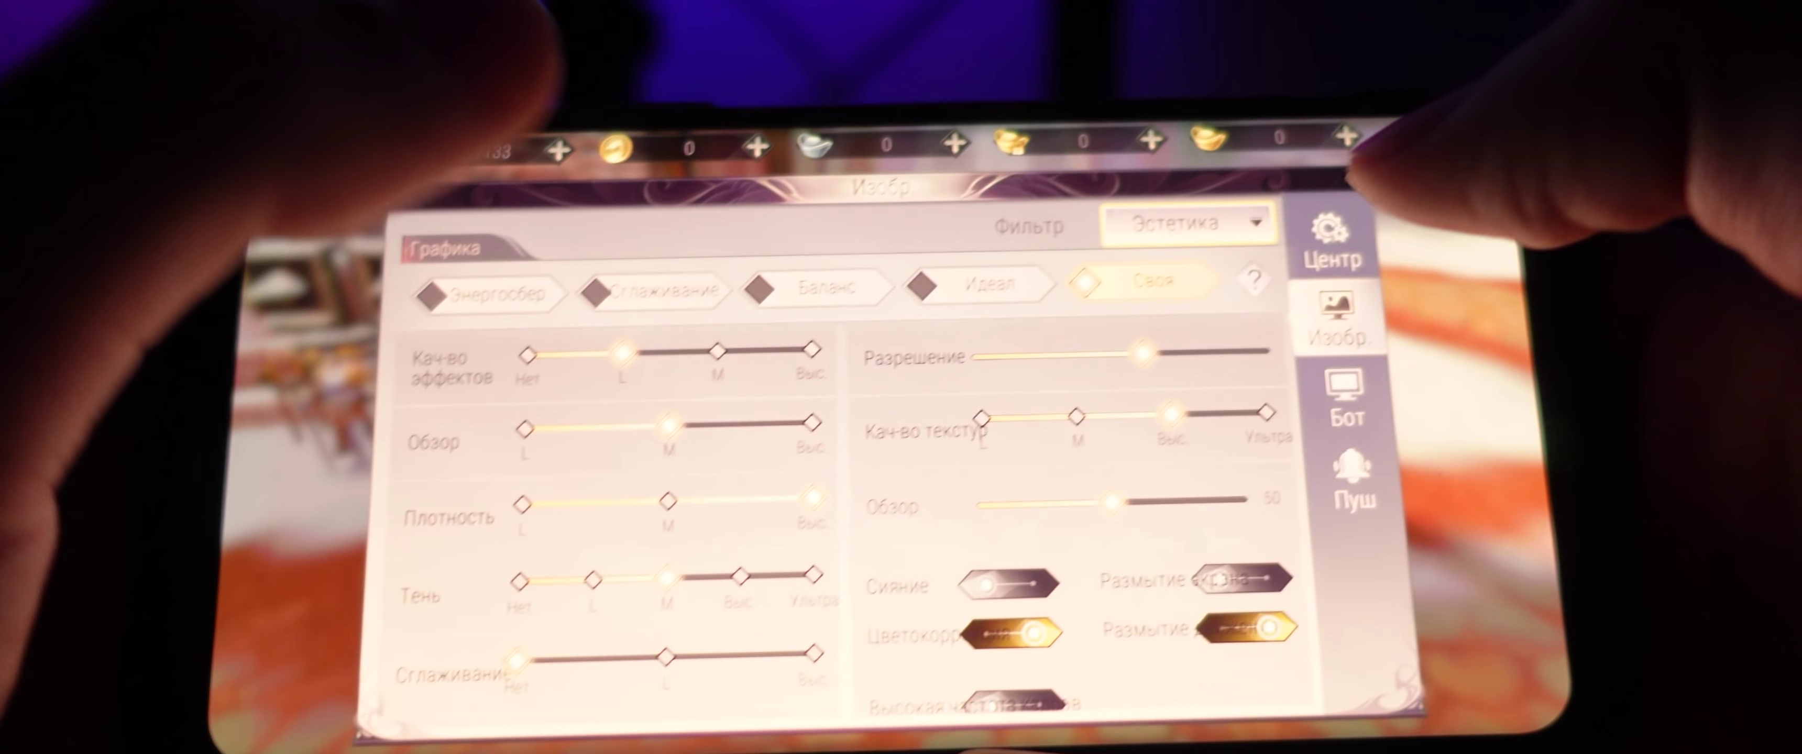
left_click(1039, 251)
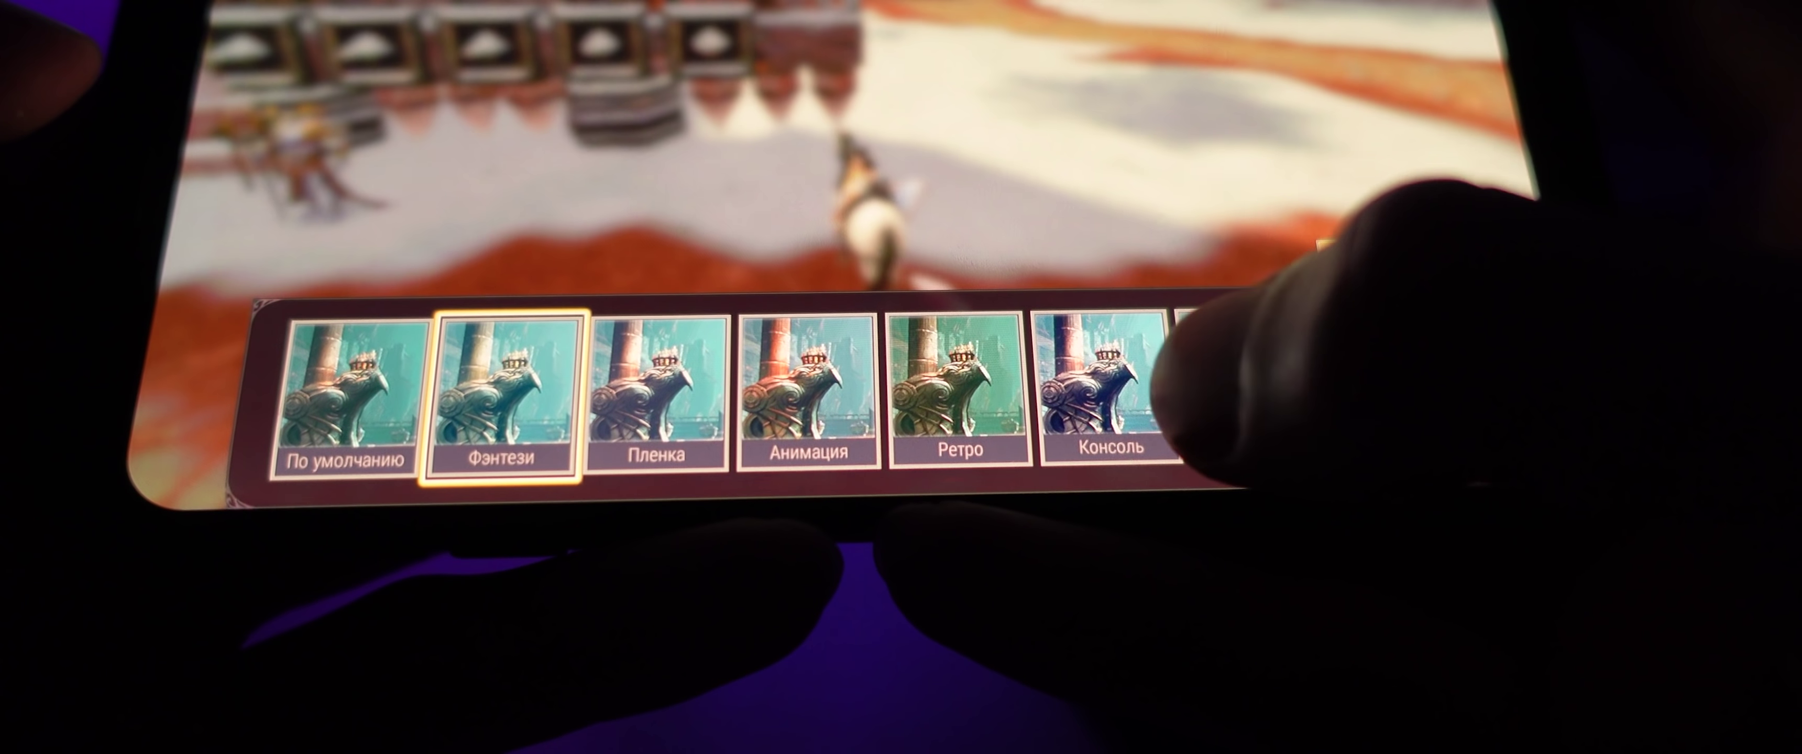
left_click(1094, 382)
left_click_drag(1503, 392, 1364, 392)
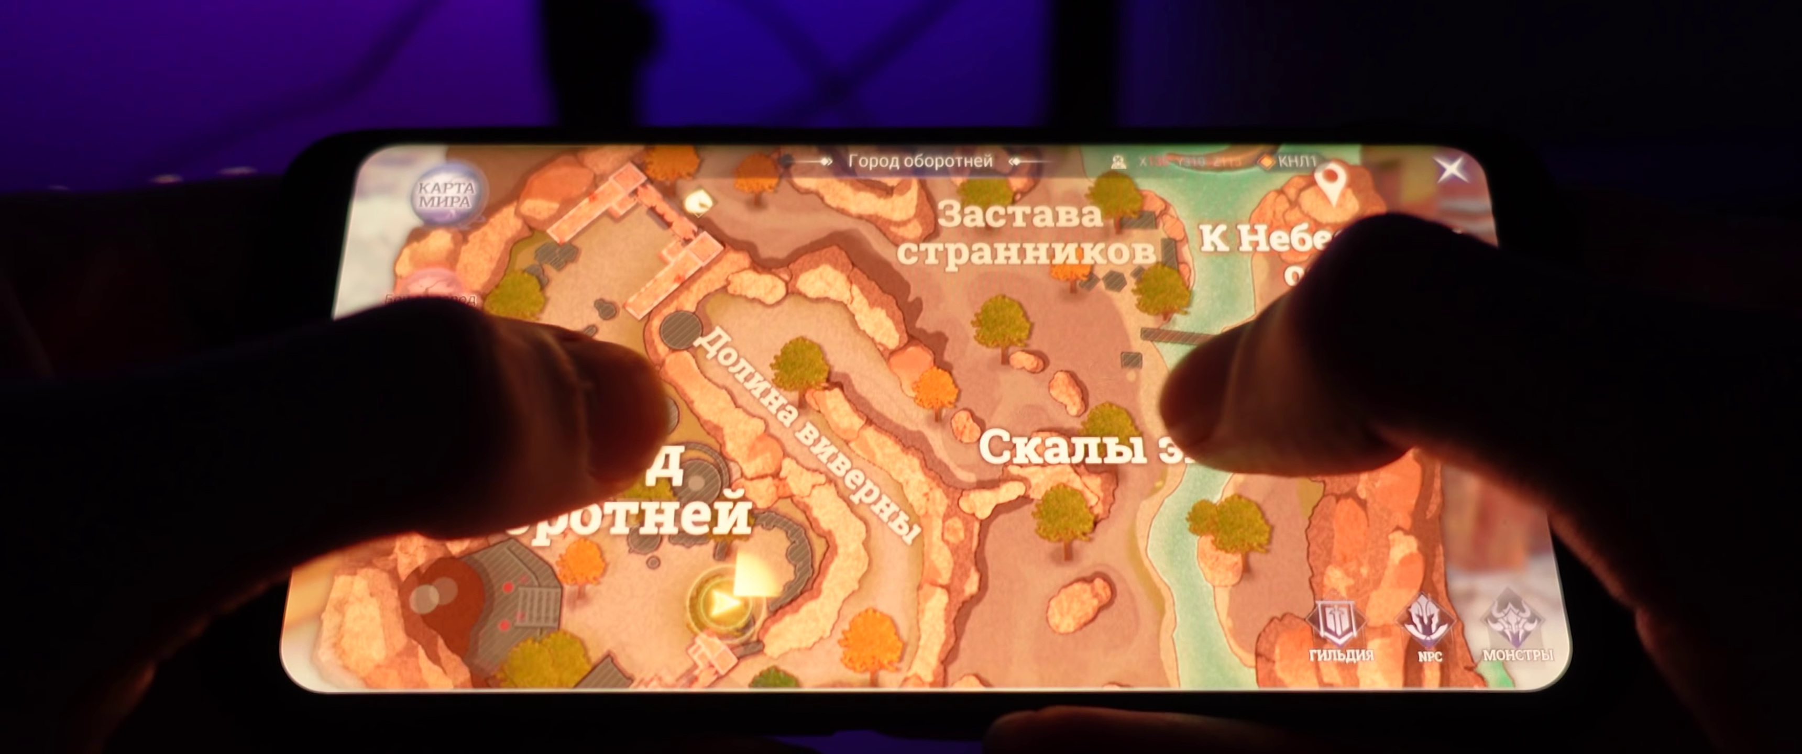
scroll(901, 443, "down", 5)
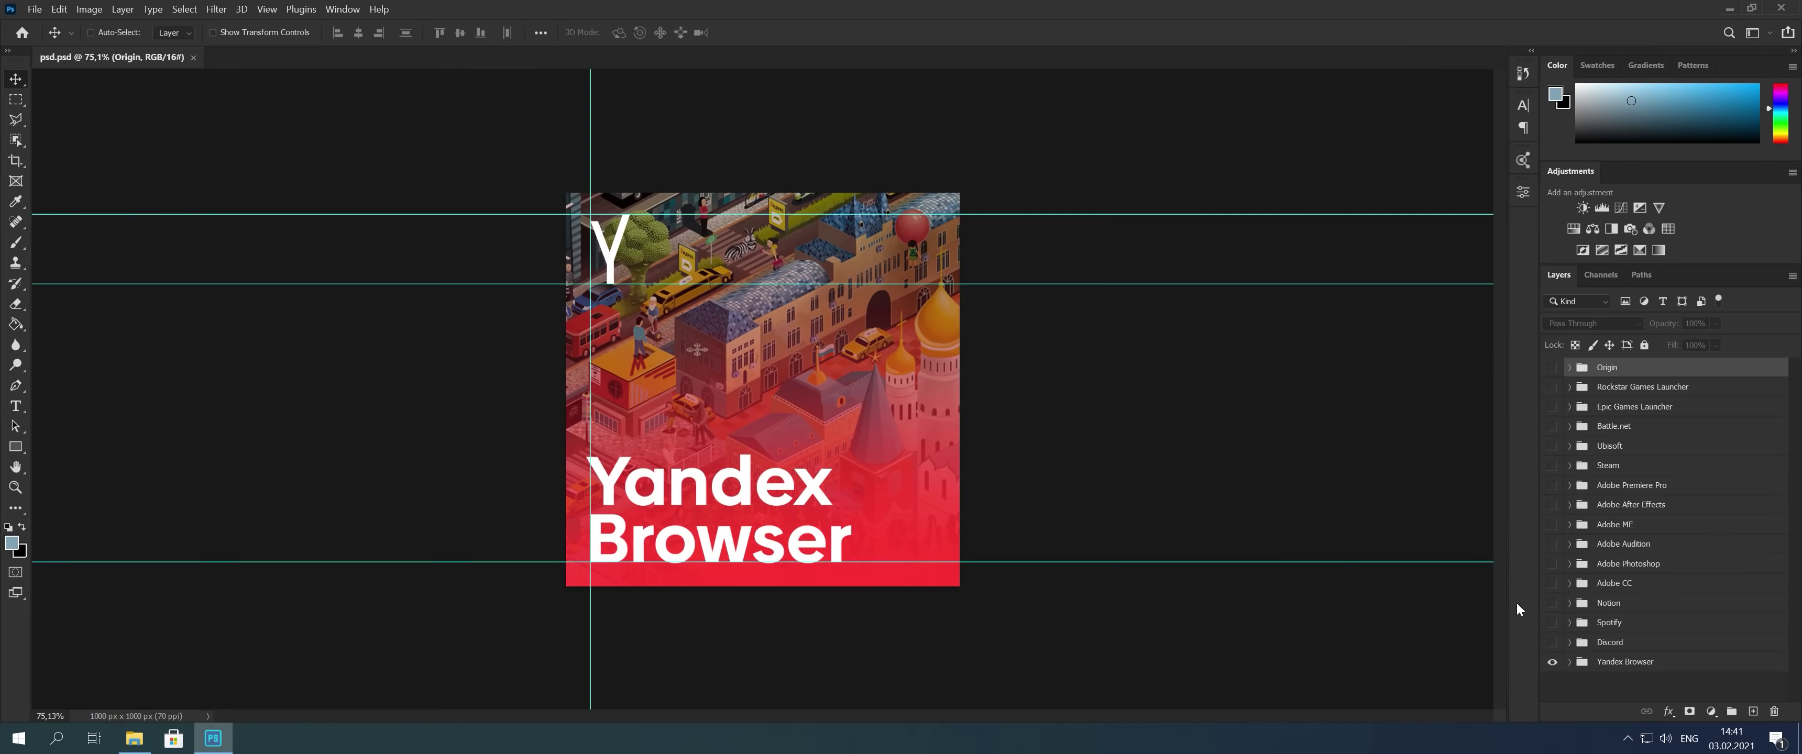
Step: Preview the app cover groups one after another, from Yandex Browser up to Origin, leaving only the Origin cover visible
left_click(1552, 661)
left_click(1552, 642)
left_click(1552, 642)
left_click(1552, 623)
left_click(1552, 602)
left_click(1552, 583)
left_click(1552, 544, "alt")
left_click(1552, 446, "alt")
left_click(1552, 367, "alt")
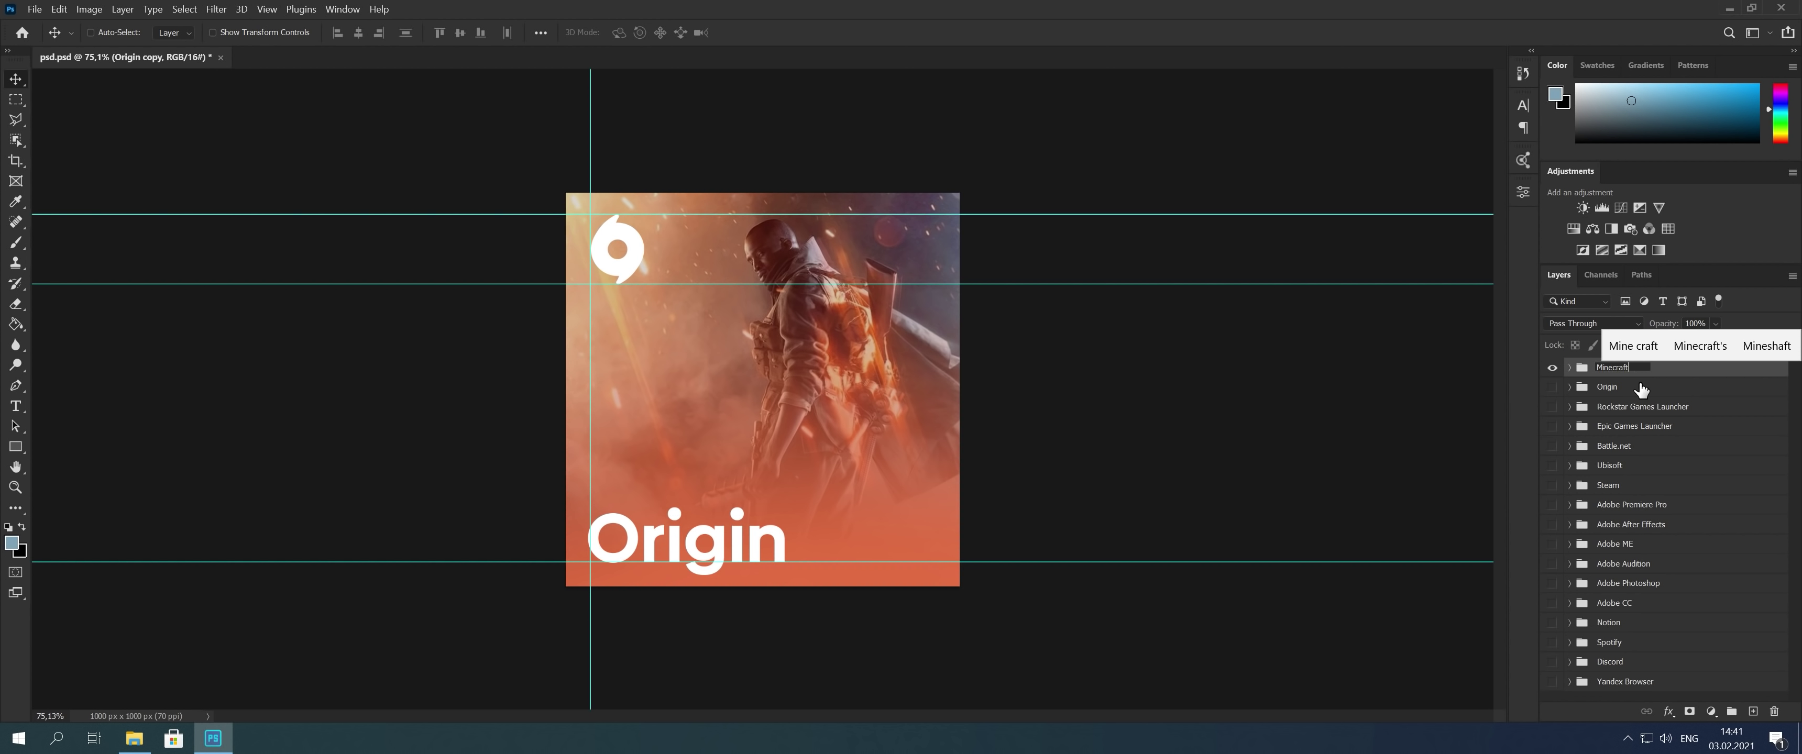
Step: Name the duplicated Origin group Minecraft and replace its title text with Minecraft
key("Return")
left_click(1570, 367)
double_click(1592, 462)
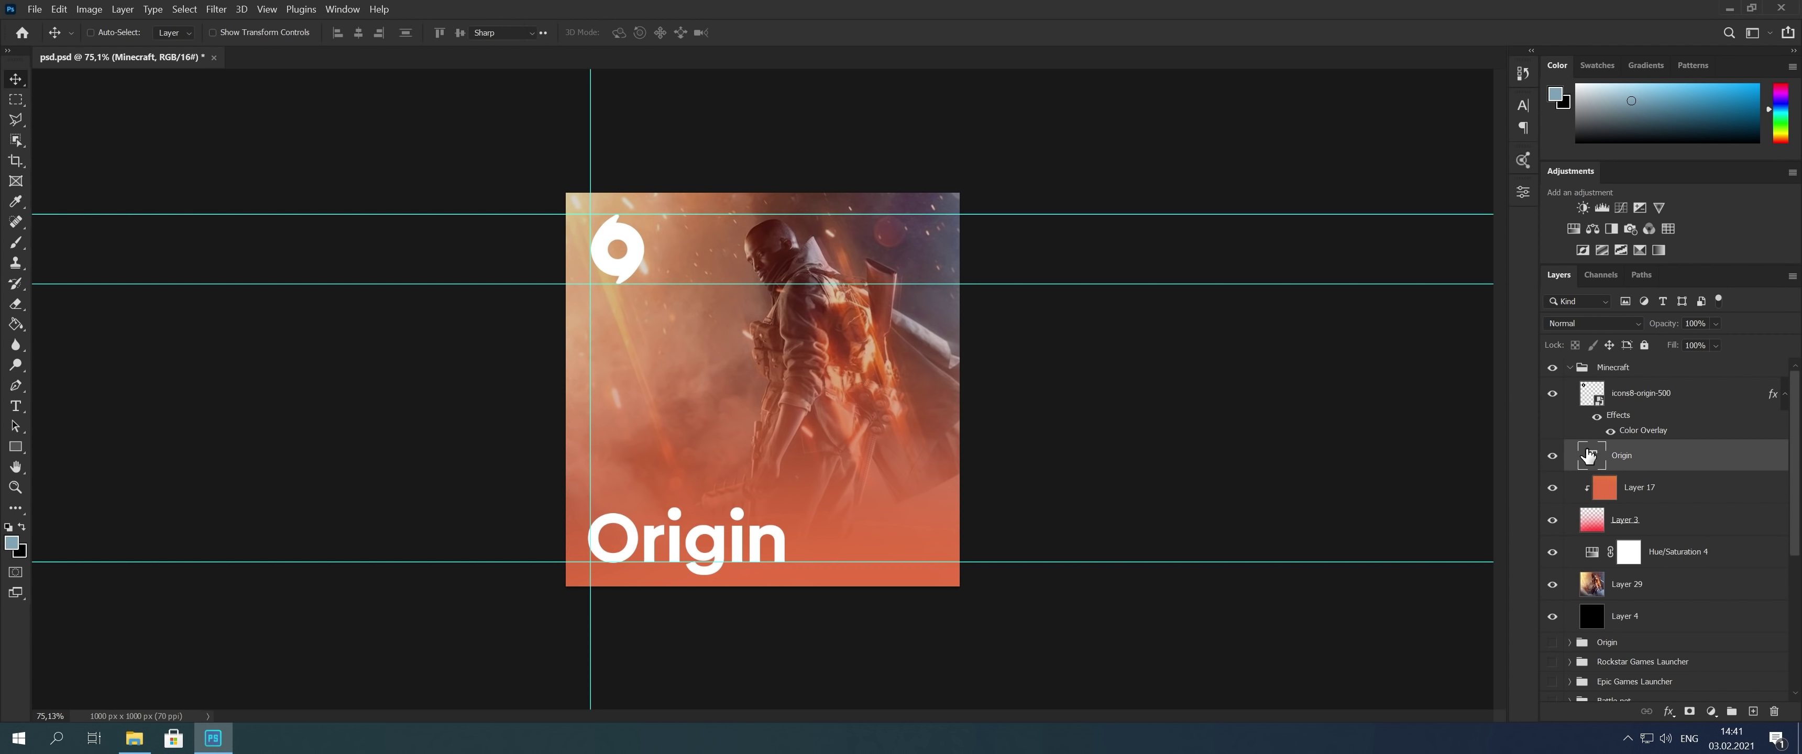
type("Minecraft")
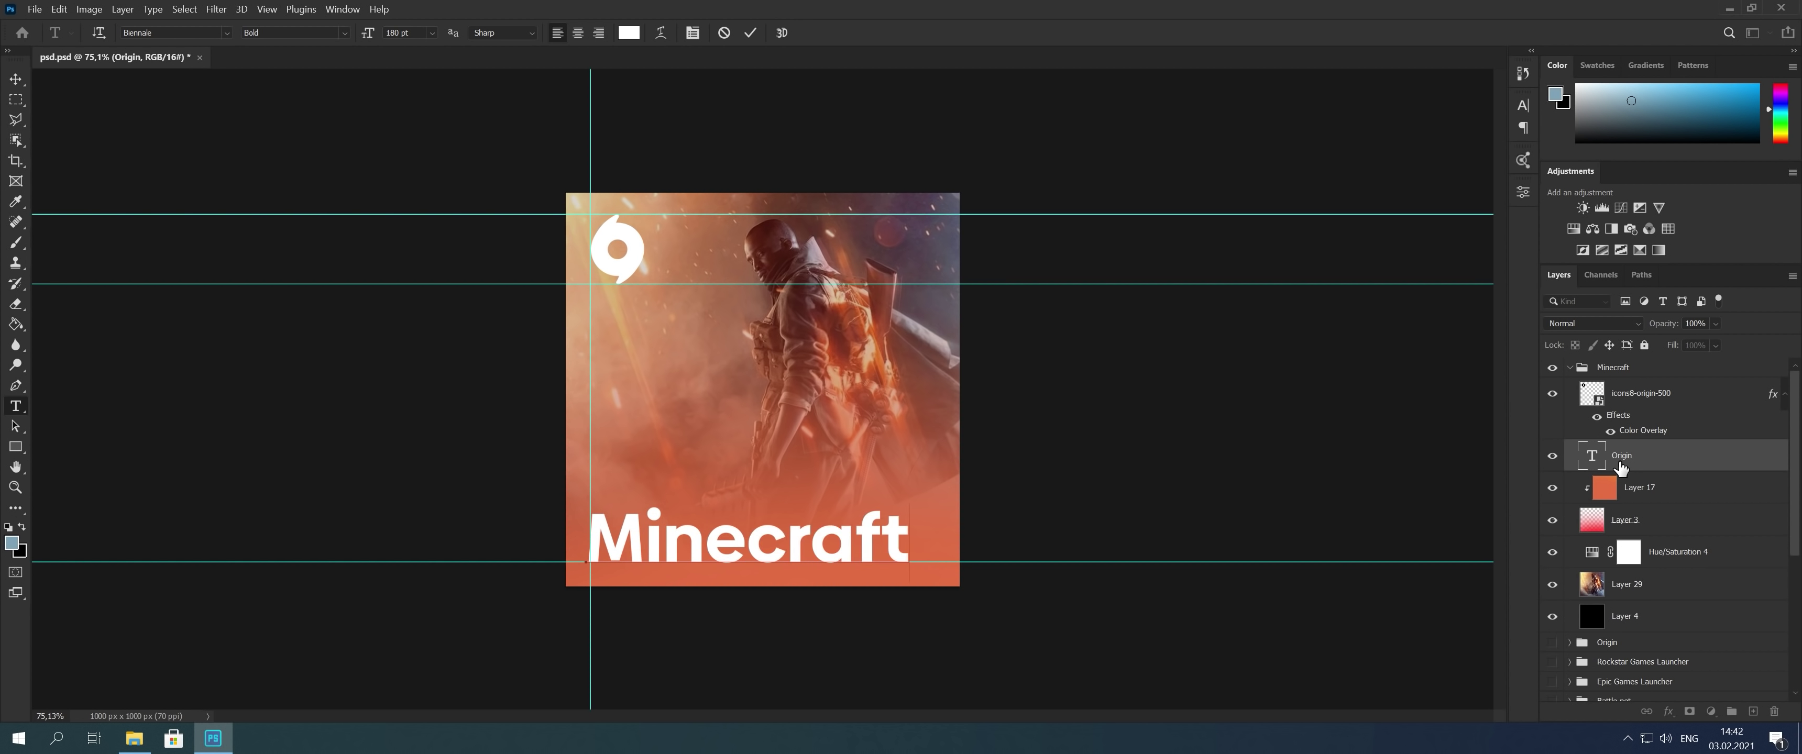
key("ctrl+Return")
key("v")
Step: Copy a Minecraft wallpaper from the browser's image search, paste it into the Minecraft cover in Photoshop and set its opacity to 87%
key("super")
left_click(321, 225)
right_click(1312, 365)
left_click(1392, 553)
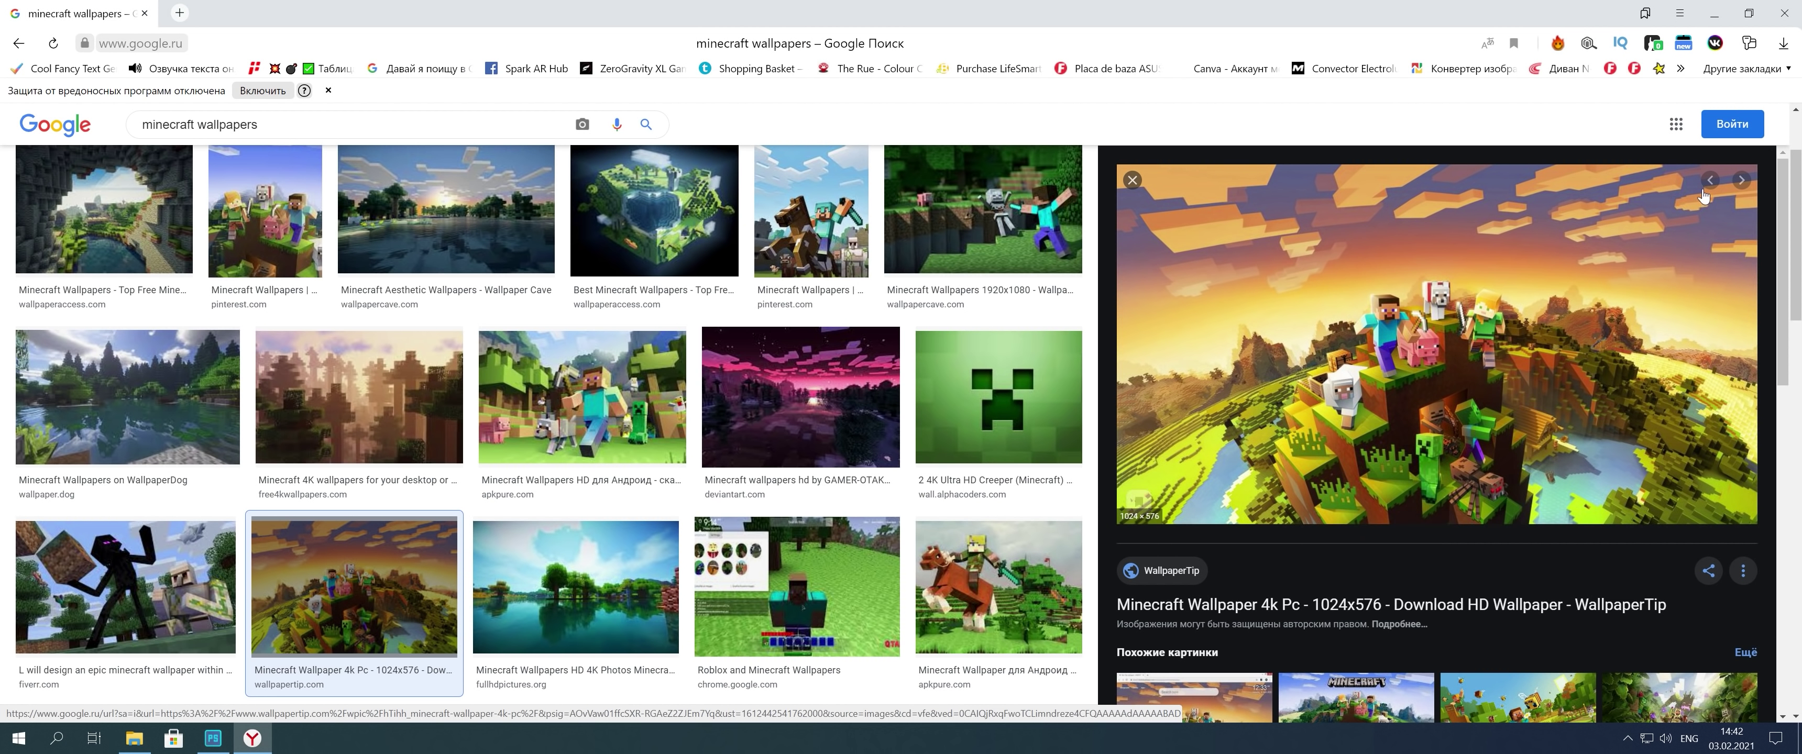
key("alt+Tab")
key("ctrl+v")
left_click_drag(1739, 345, 1731, 342)
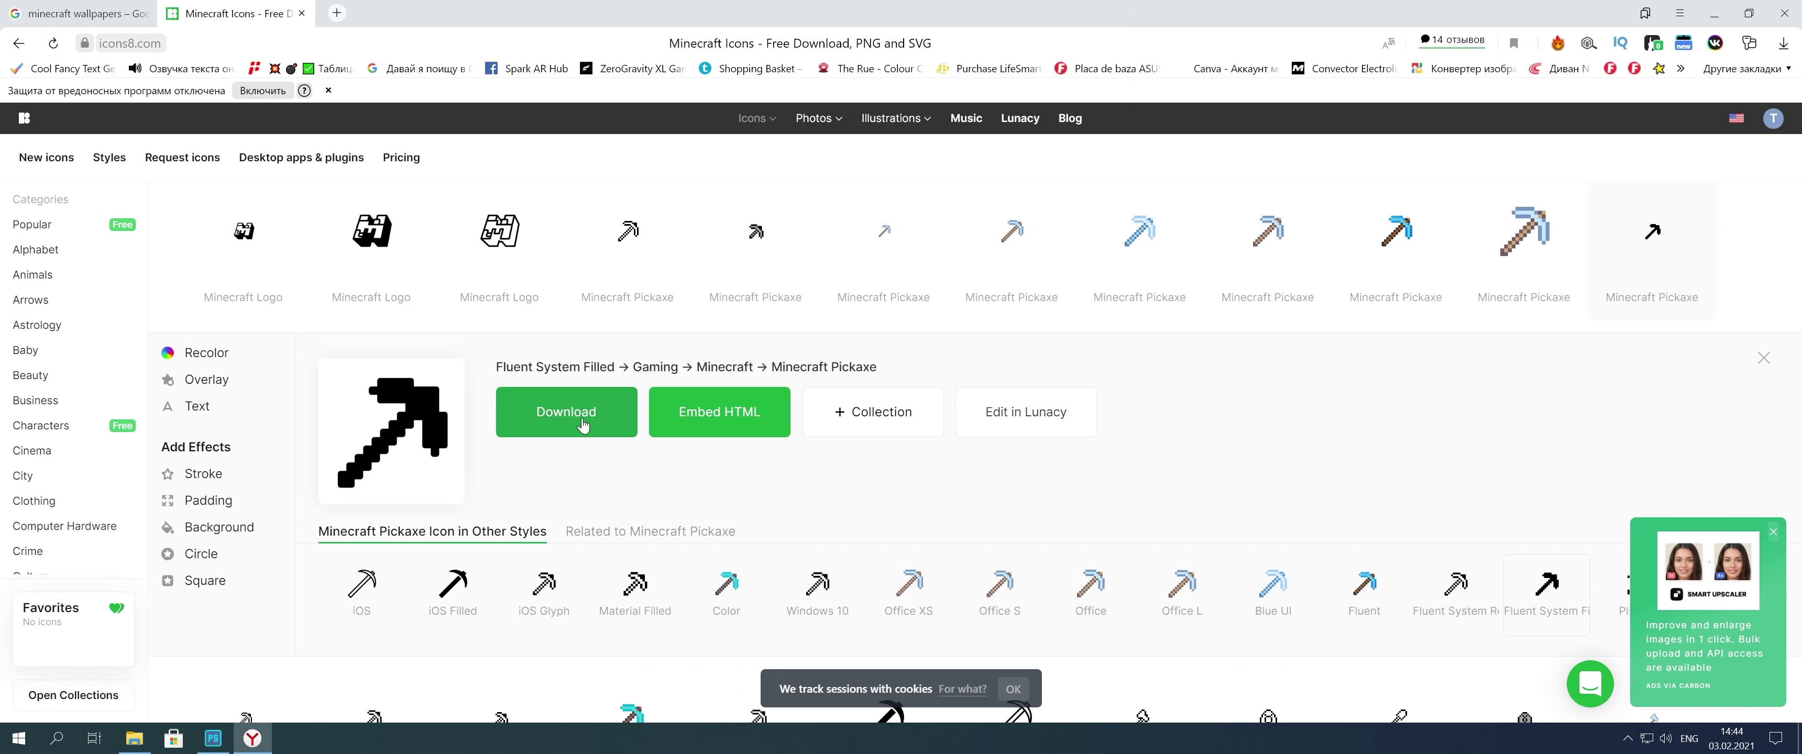
Step: Download the filled black Minecraft Pickaxe icon from Icons8 as a 96px PNG
left_click(566, 411)
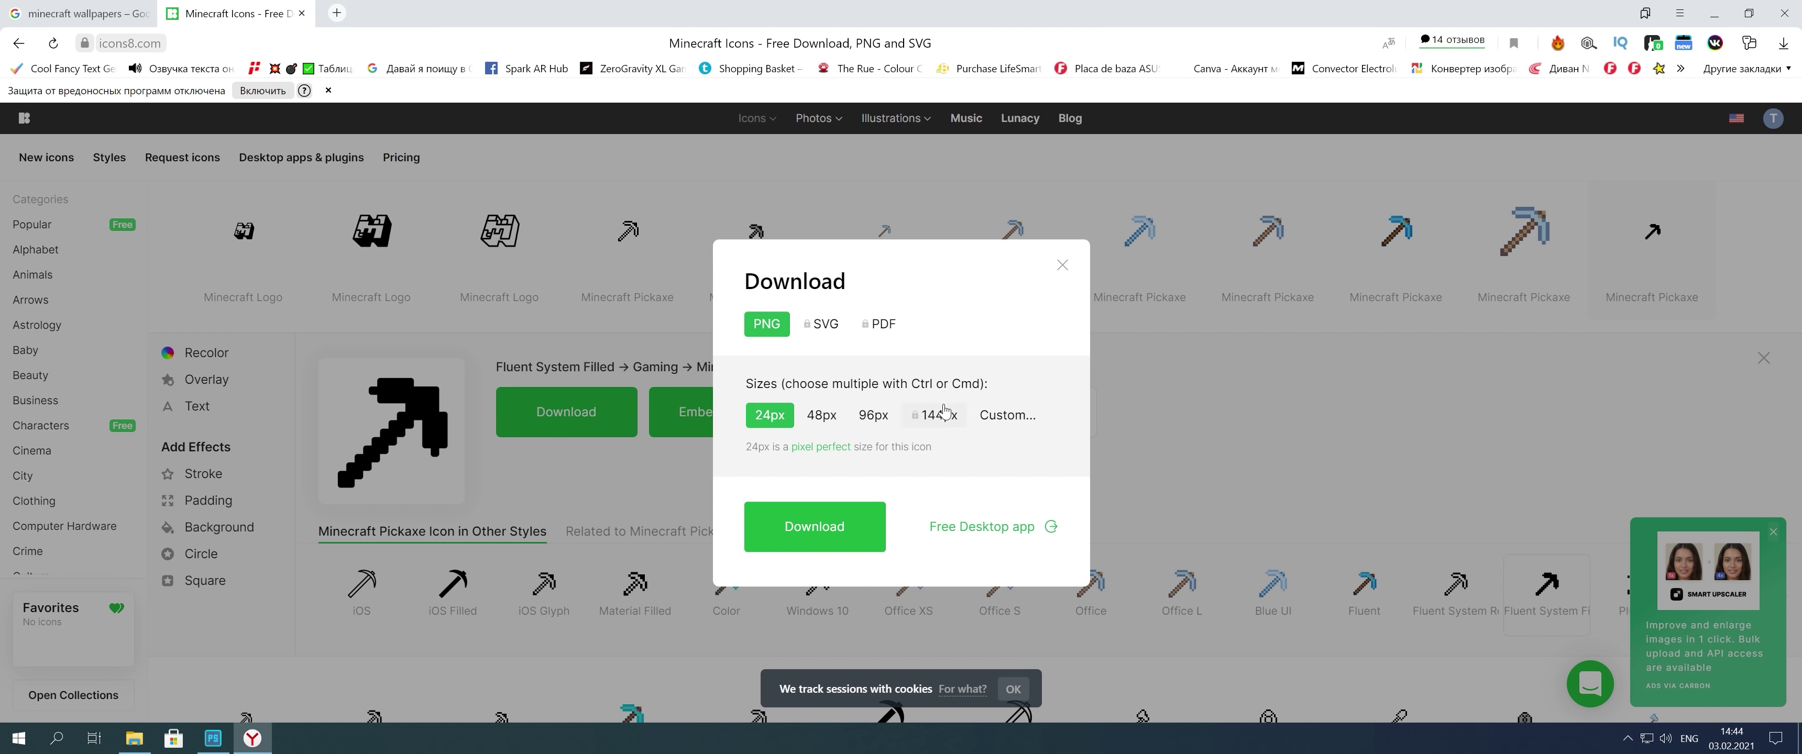
left_click(763, 526)
left_click(994, 483)
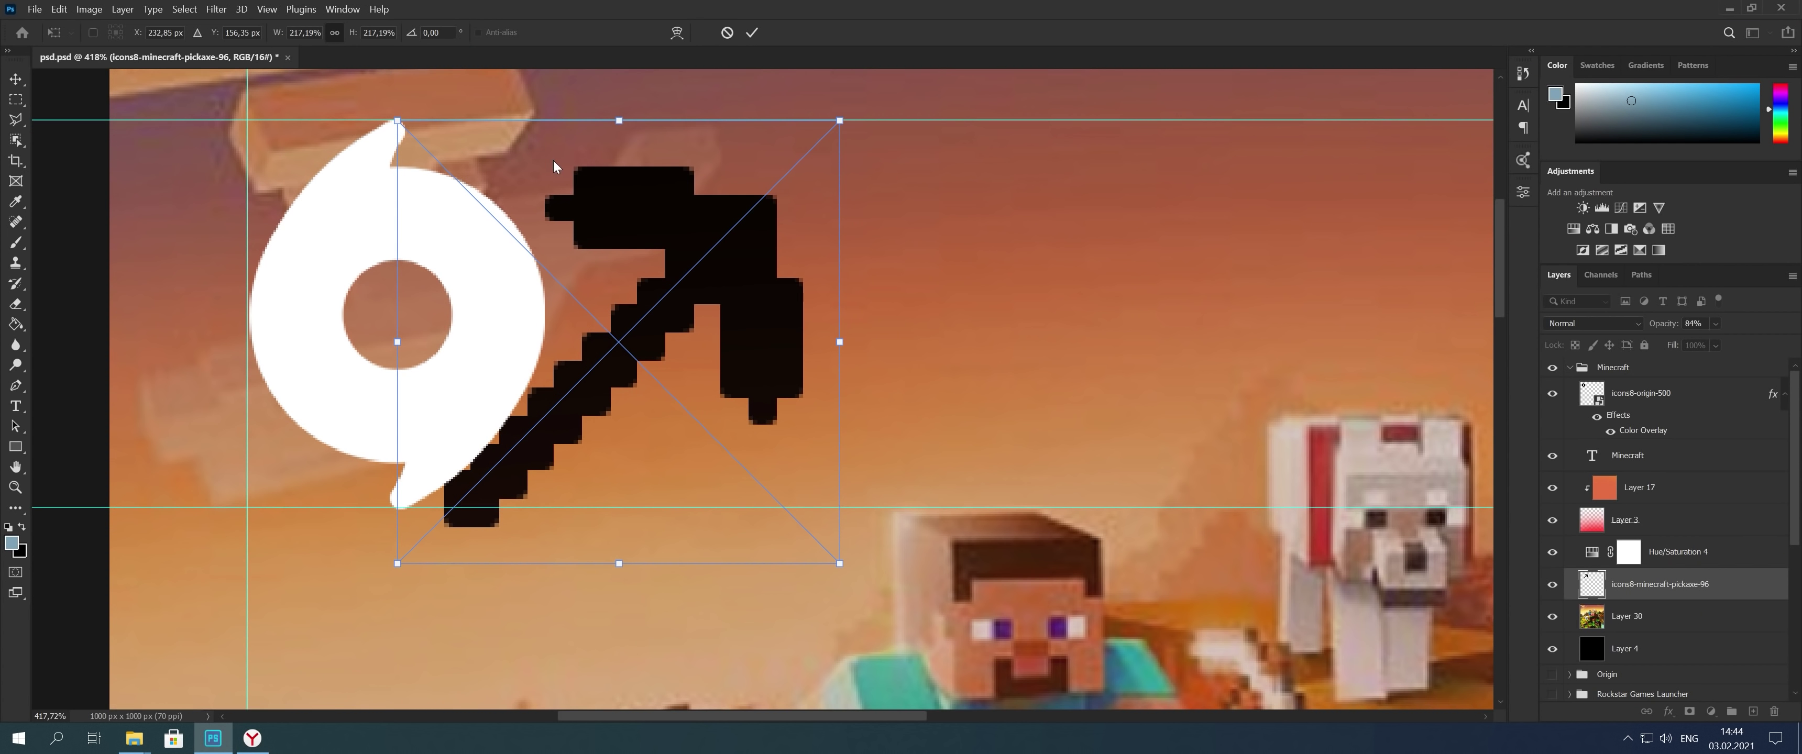
Step: Scale the placed pickaxe icon down to the logo guides, bring it to the front and give it the Origin logo's Color Overlay
left_click_drag(836, 121, 665, 99)
key("Return")
key("ctrl+shift+bracketright")
left_click_drag(1617, 456, 1654, 406)
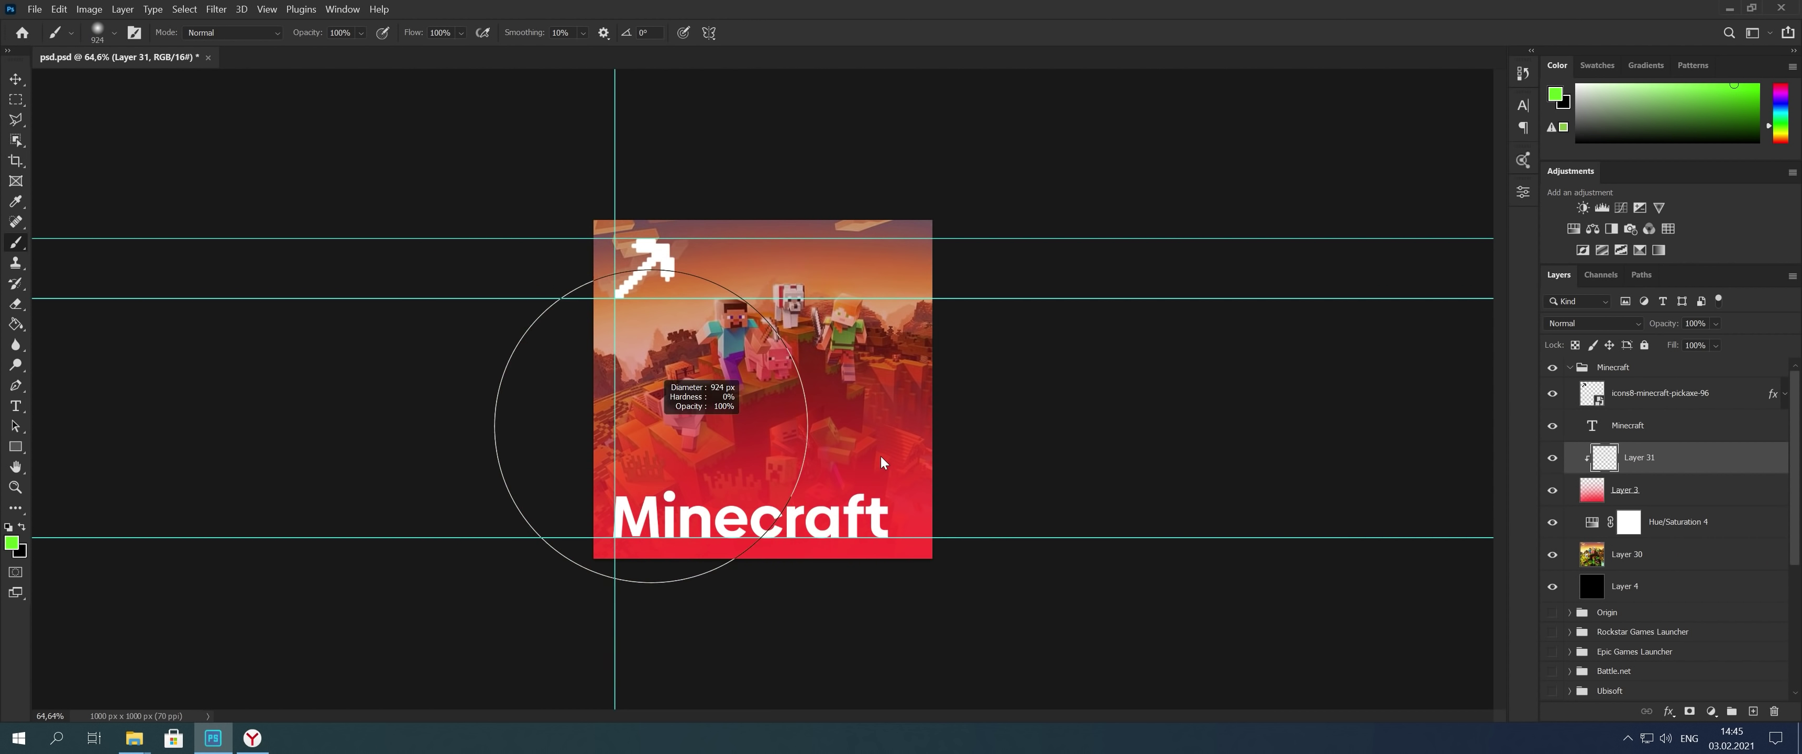
Step: Paint the clipped colour layer bright green with a large soft brush and export the Minecraft cover as an image
left_click_drag(664, 525, 767, 446)
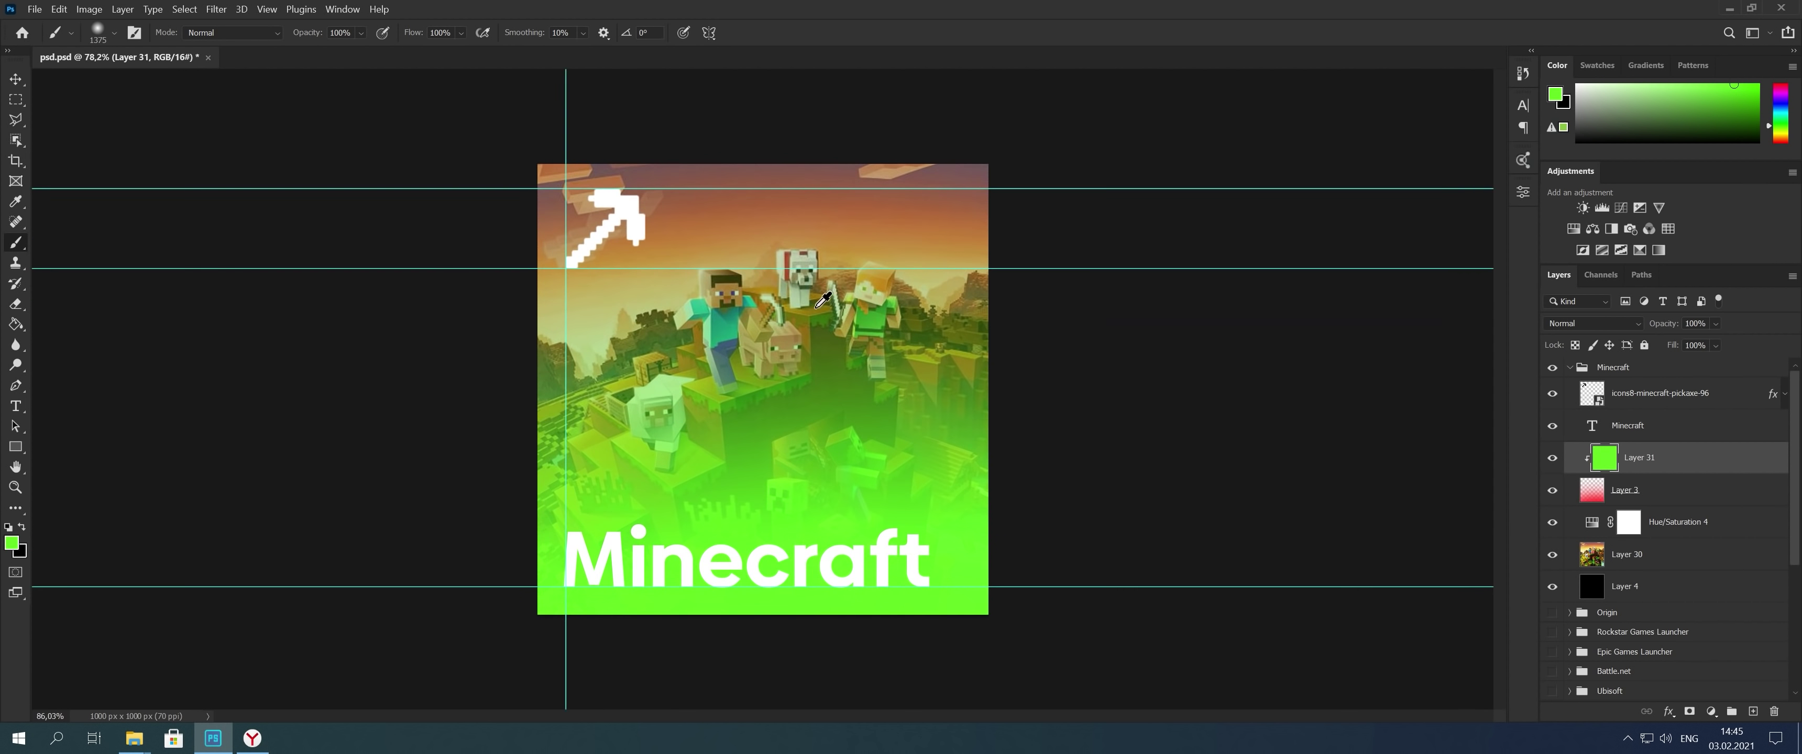
left_click(34, 8)
left_click(280, 233)
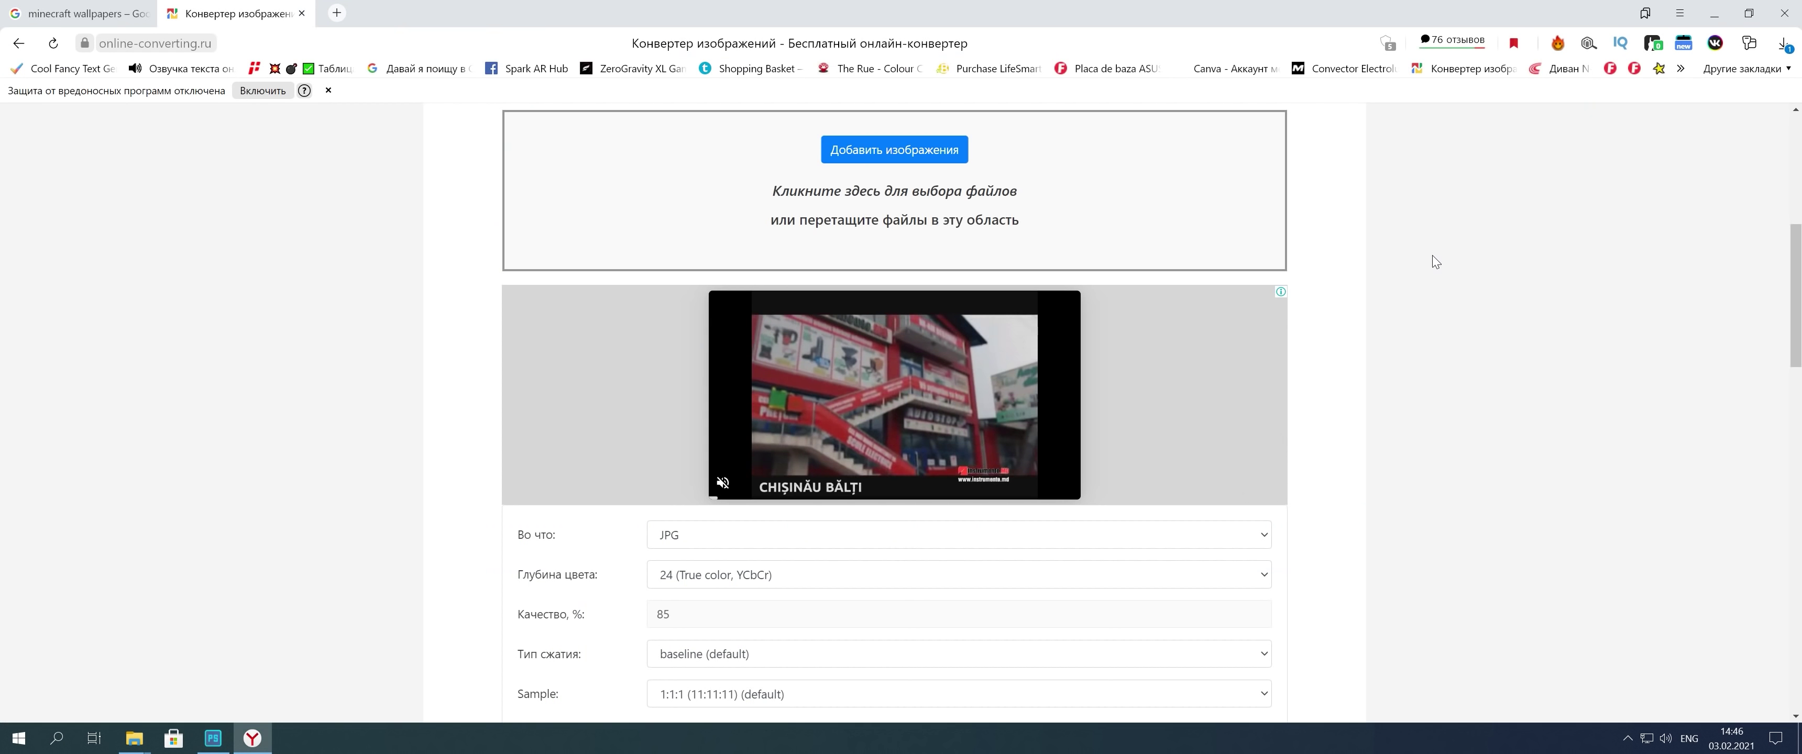
Step: Set the online image converter's output format to ICO and add the exported Minecraft image for conversion
scroll(895, 350, "down", 3)
left_click(787, 378)
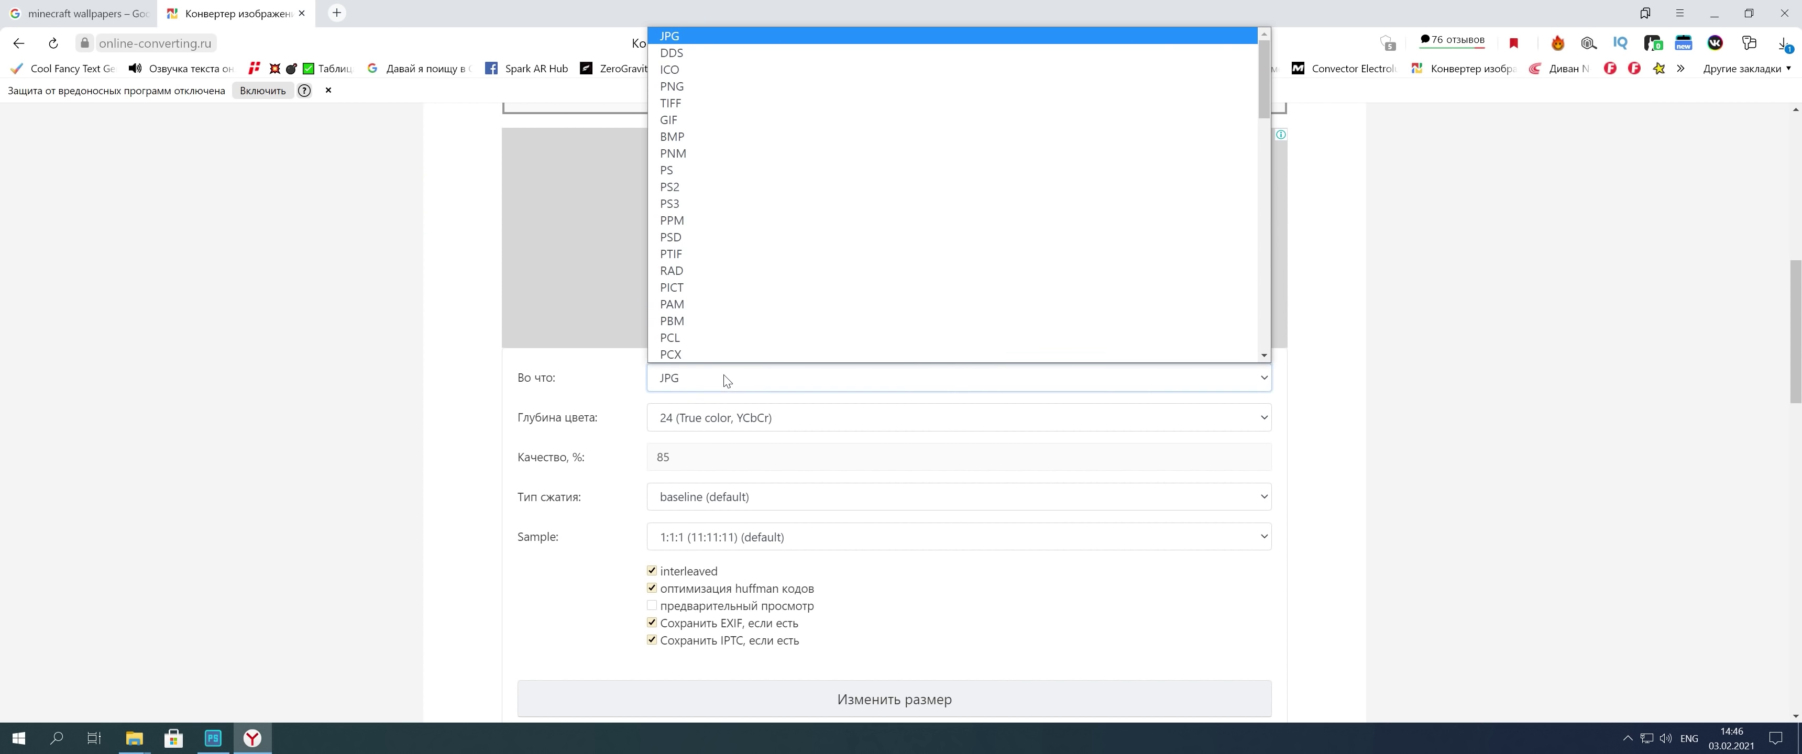
left_click(787, 69)
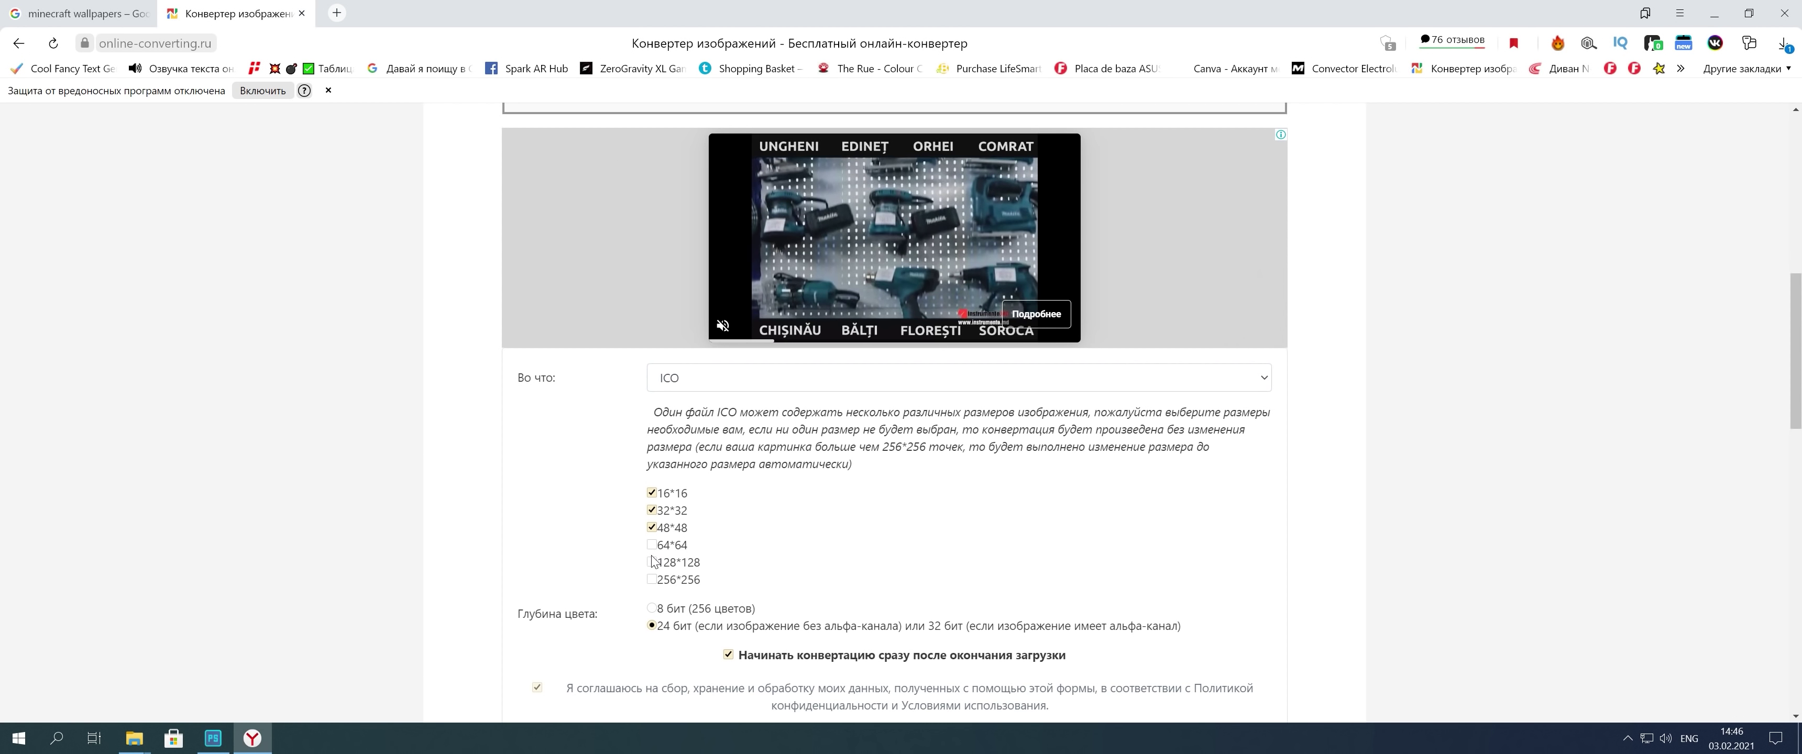
scroll(912, 558, "up", 5)
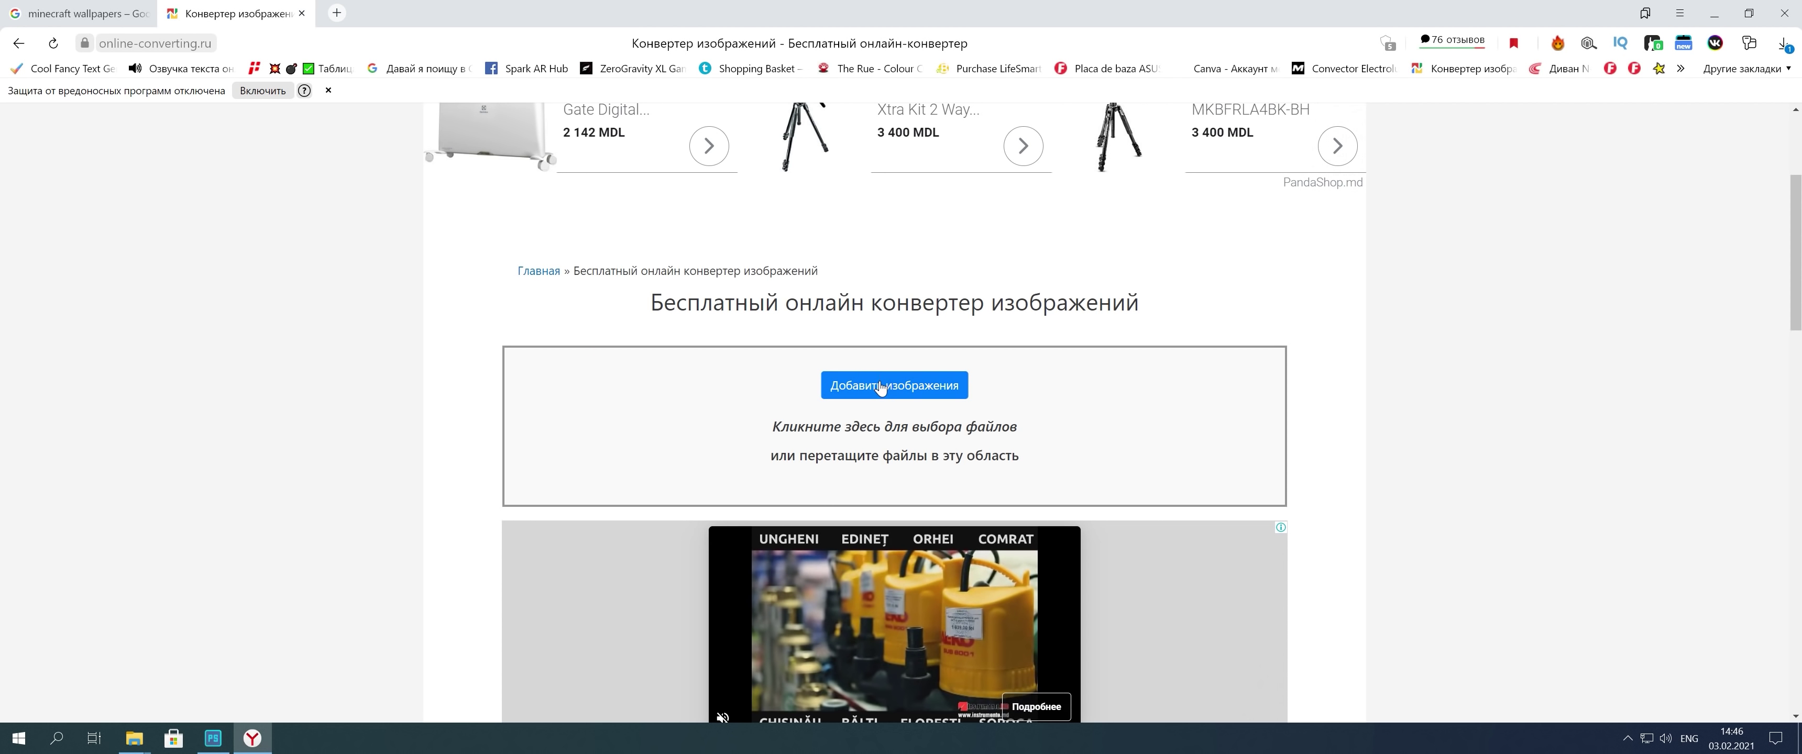
left_click(876, 387)
scroll(98, 279, "down", 4)
left_click(65, 341)
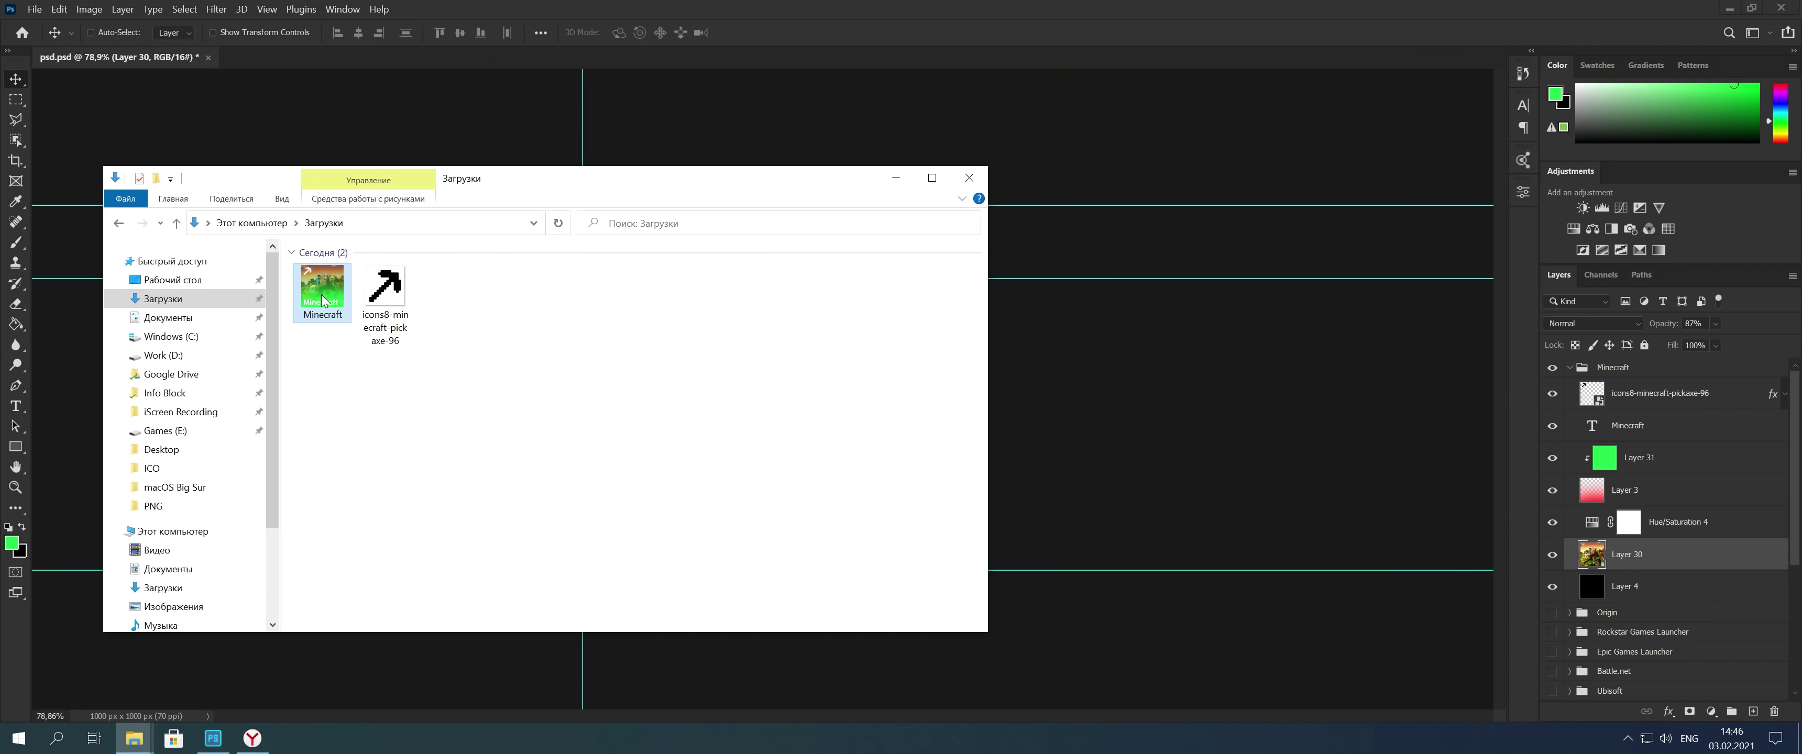
Step: Switch to the StartIcons window in File Explorer and open its ico folder of finished app icons
mouse_move(134, 738)
left_click(203, 685)
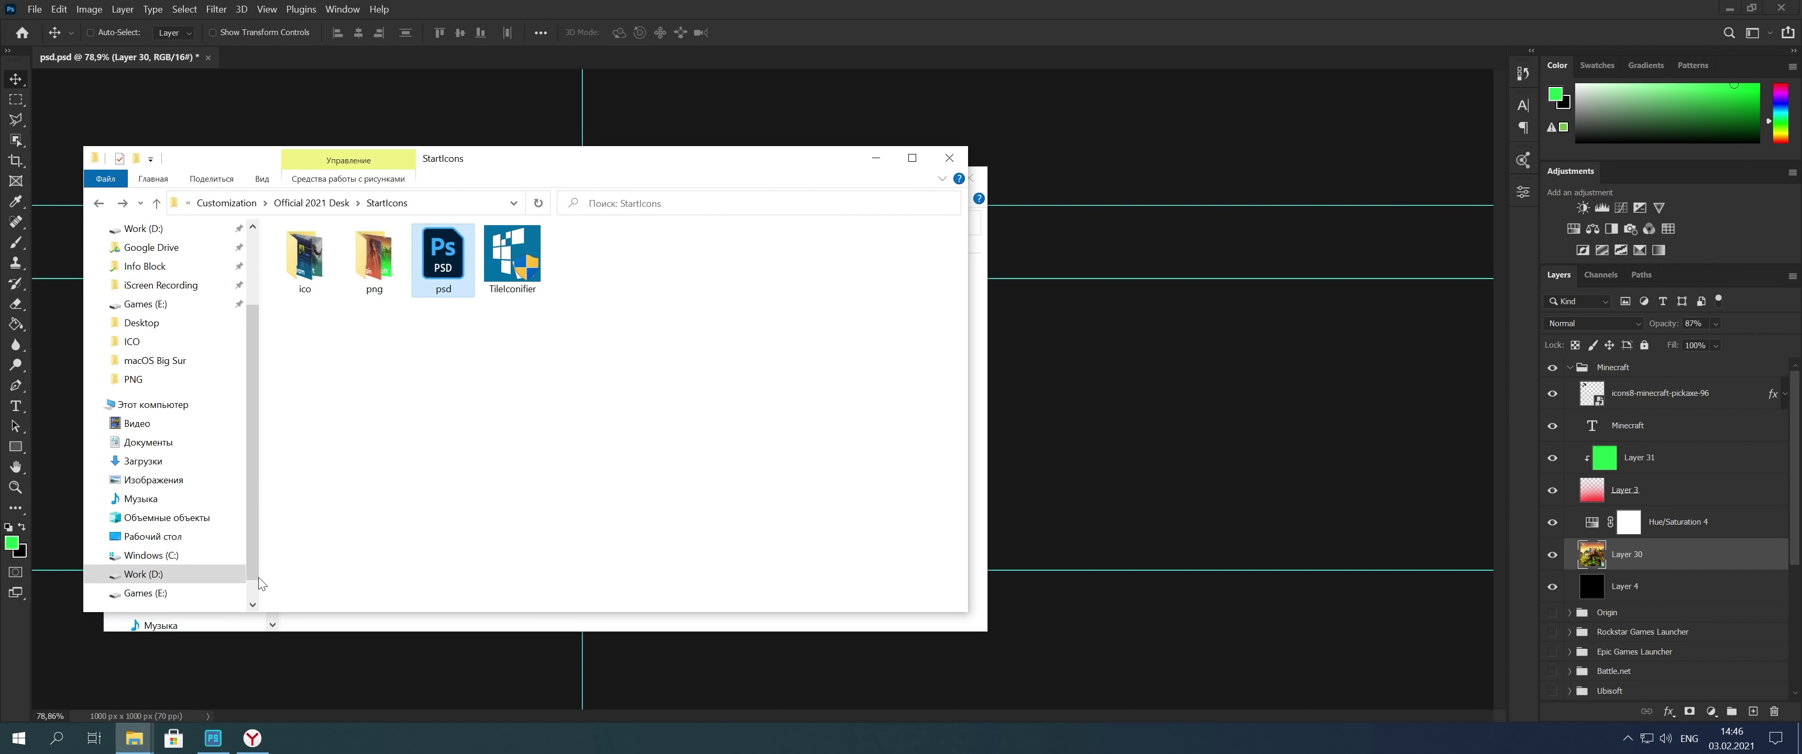
double_click(318, 278)
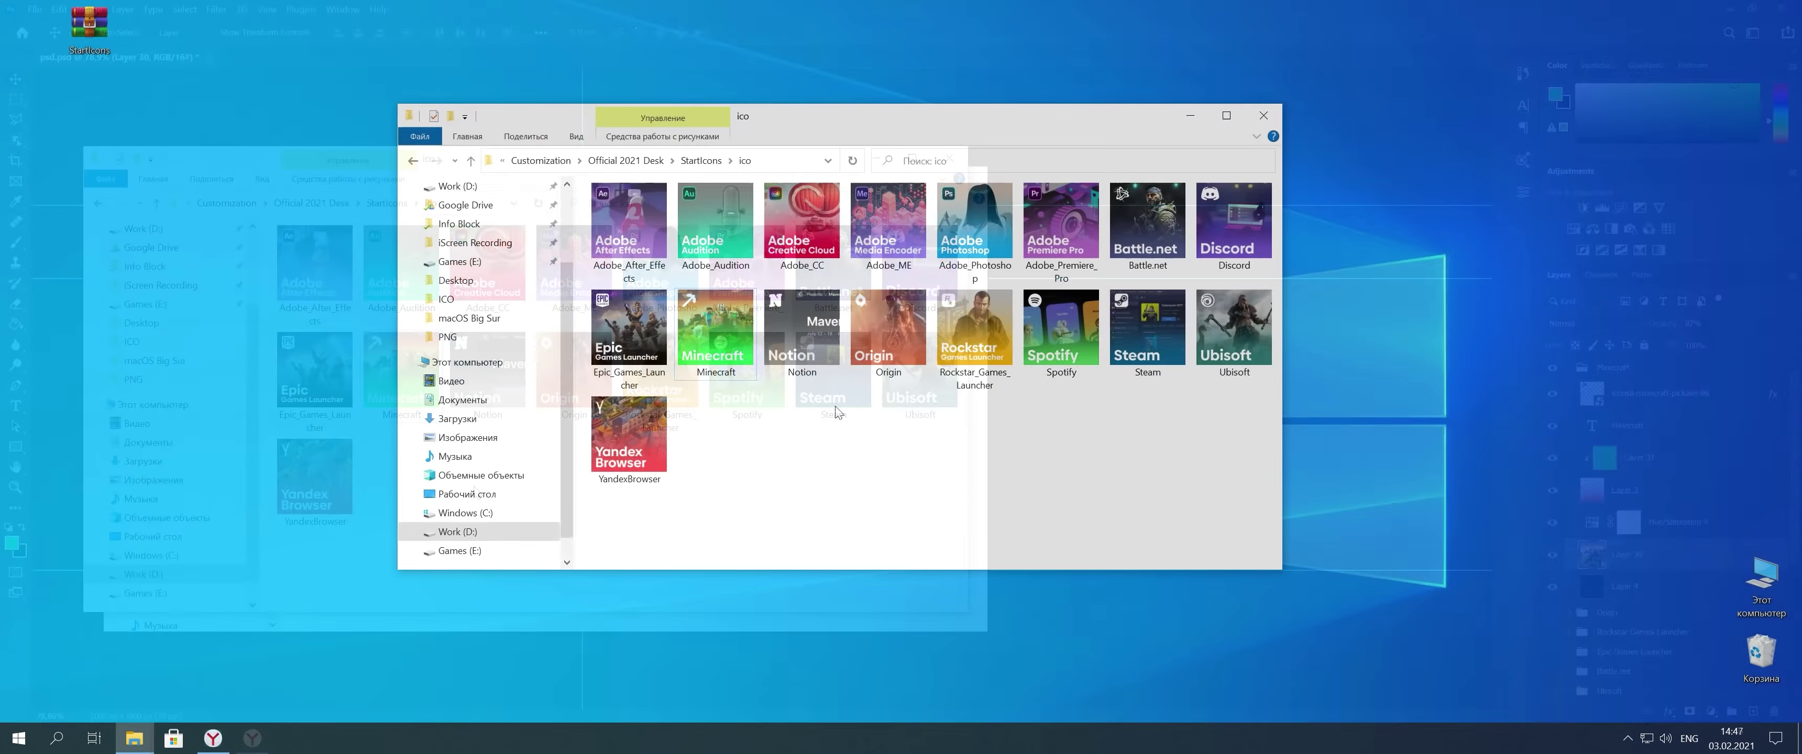
left_click(641, 439)
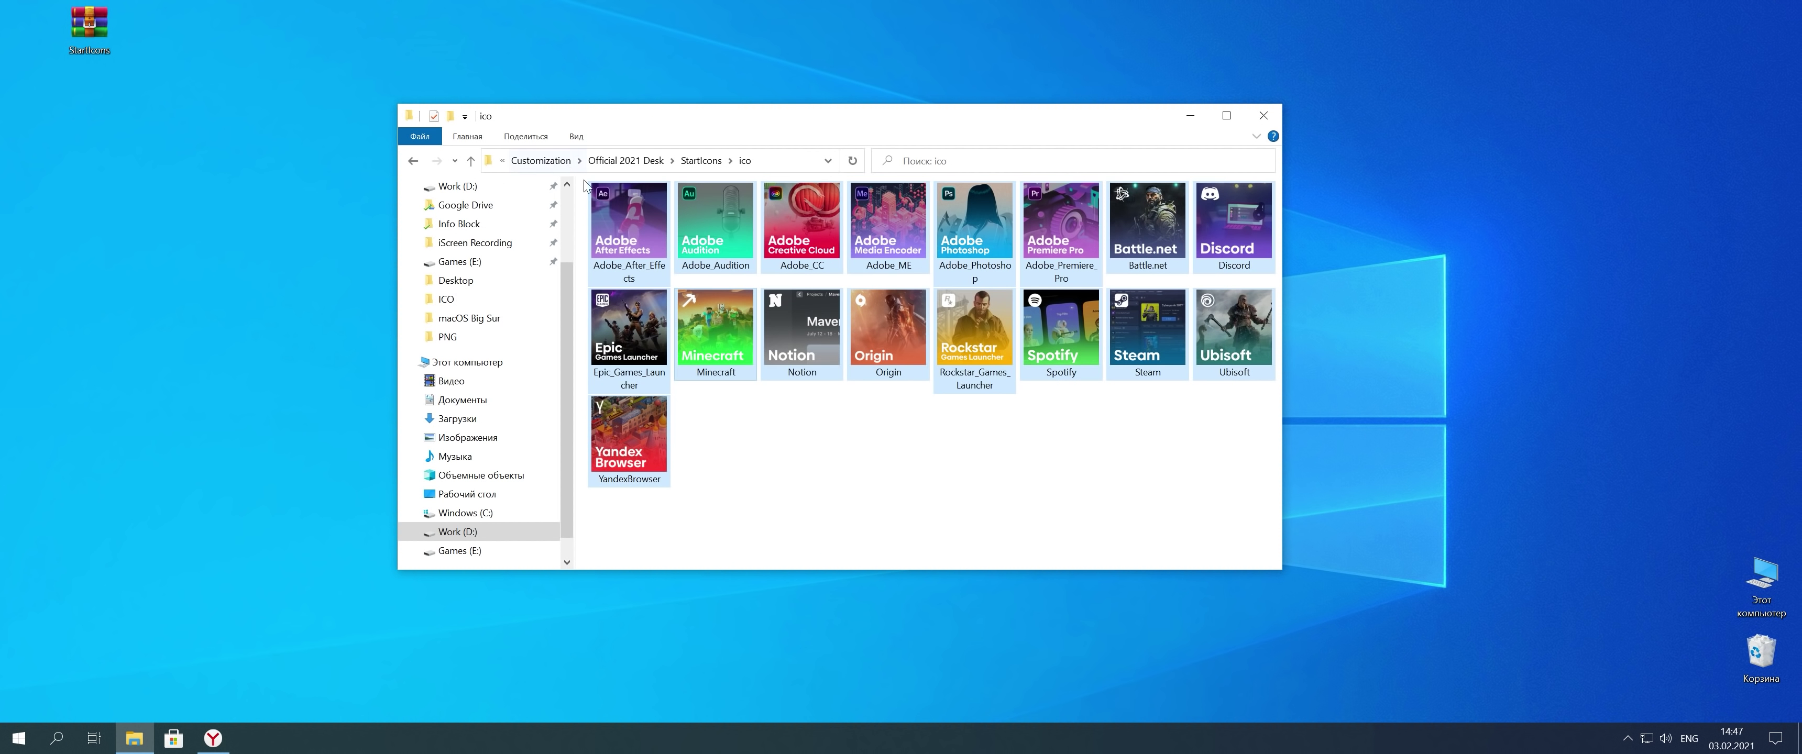
Step: Launch TileIconifier from the StartIcons folder and arrange its window beside the File Explorer window
left_click(19, 738)
left_click(701, 161)
left_click(855, 251)
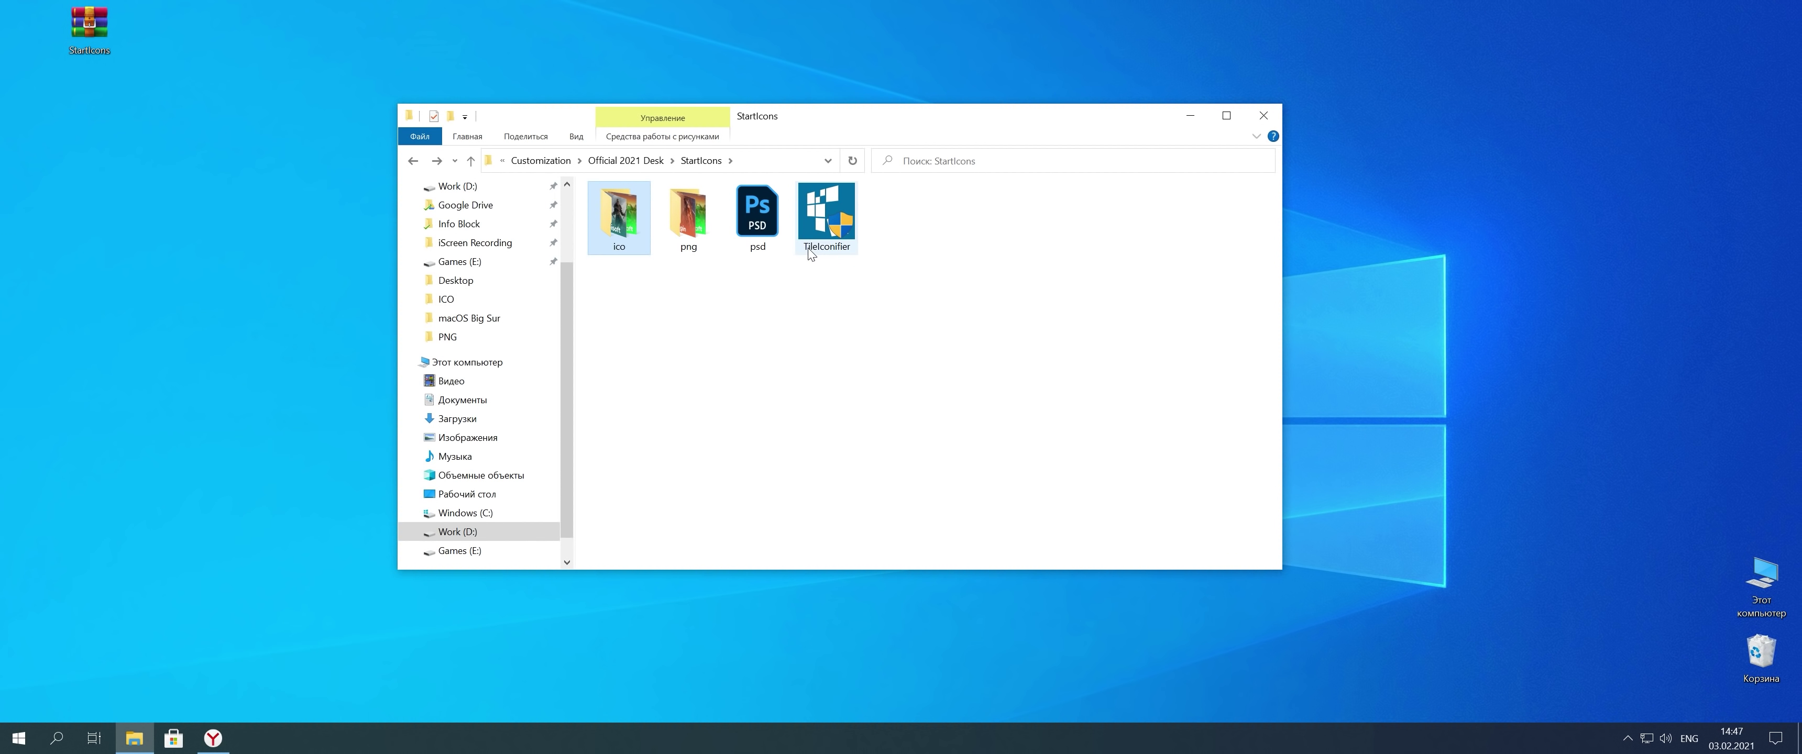
double_click(818, 250)
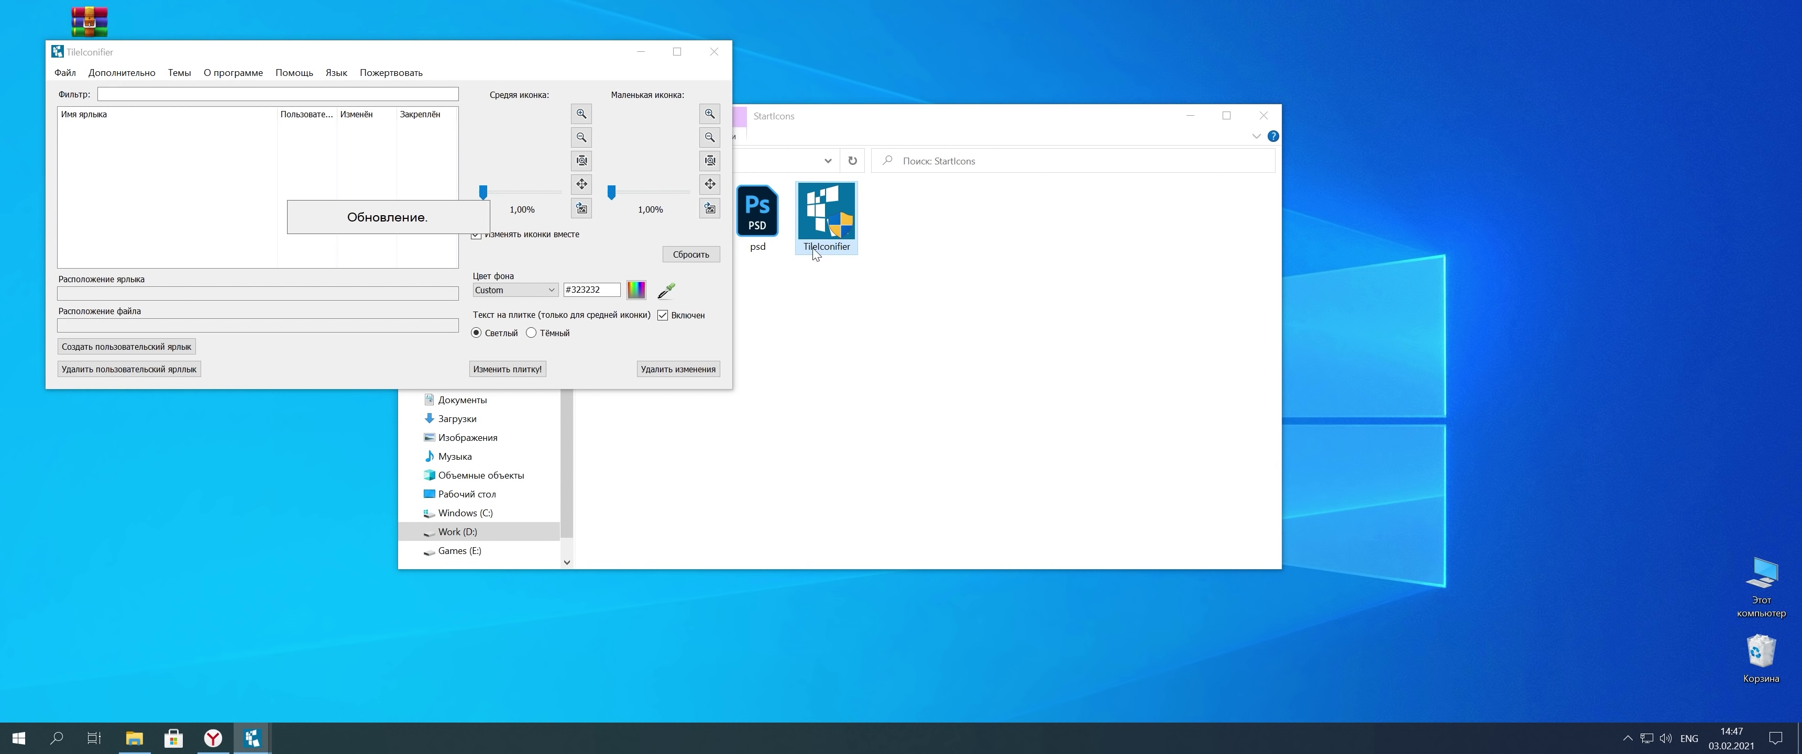
left_click_drag(510, 56, 522, 104)
left_click_drag(852, 123, 1233, 146)
key("super")
key("super")
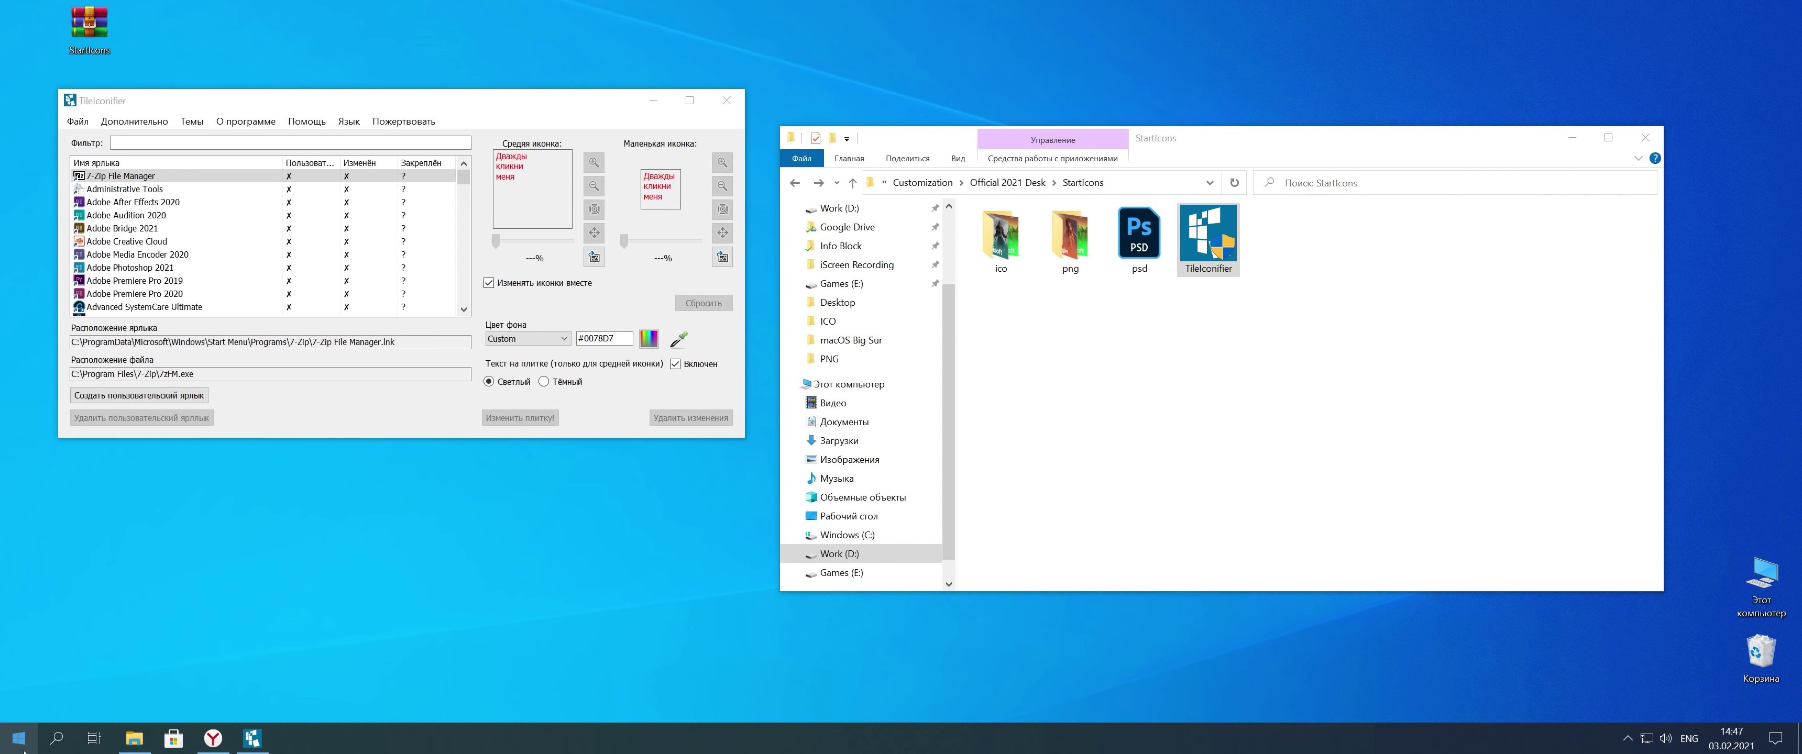
Step: Filter the shortcut list by "yan" and open the icon selection for the Yandex shortcut's medium tile
left_click(240, 145)
type("yan")
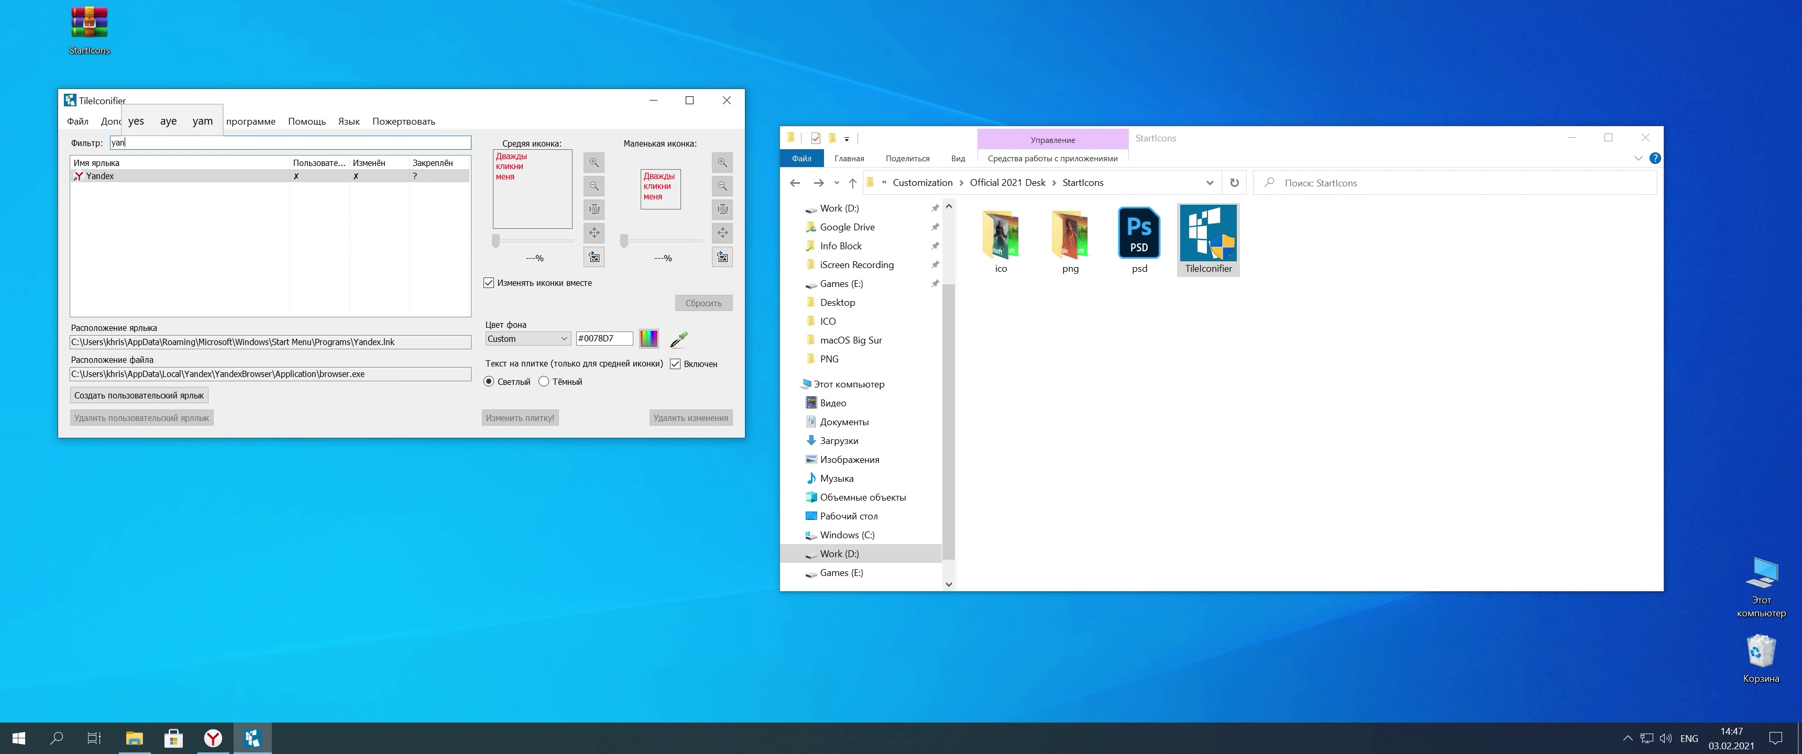
double_click(521, 179)
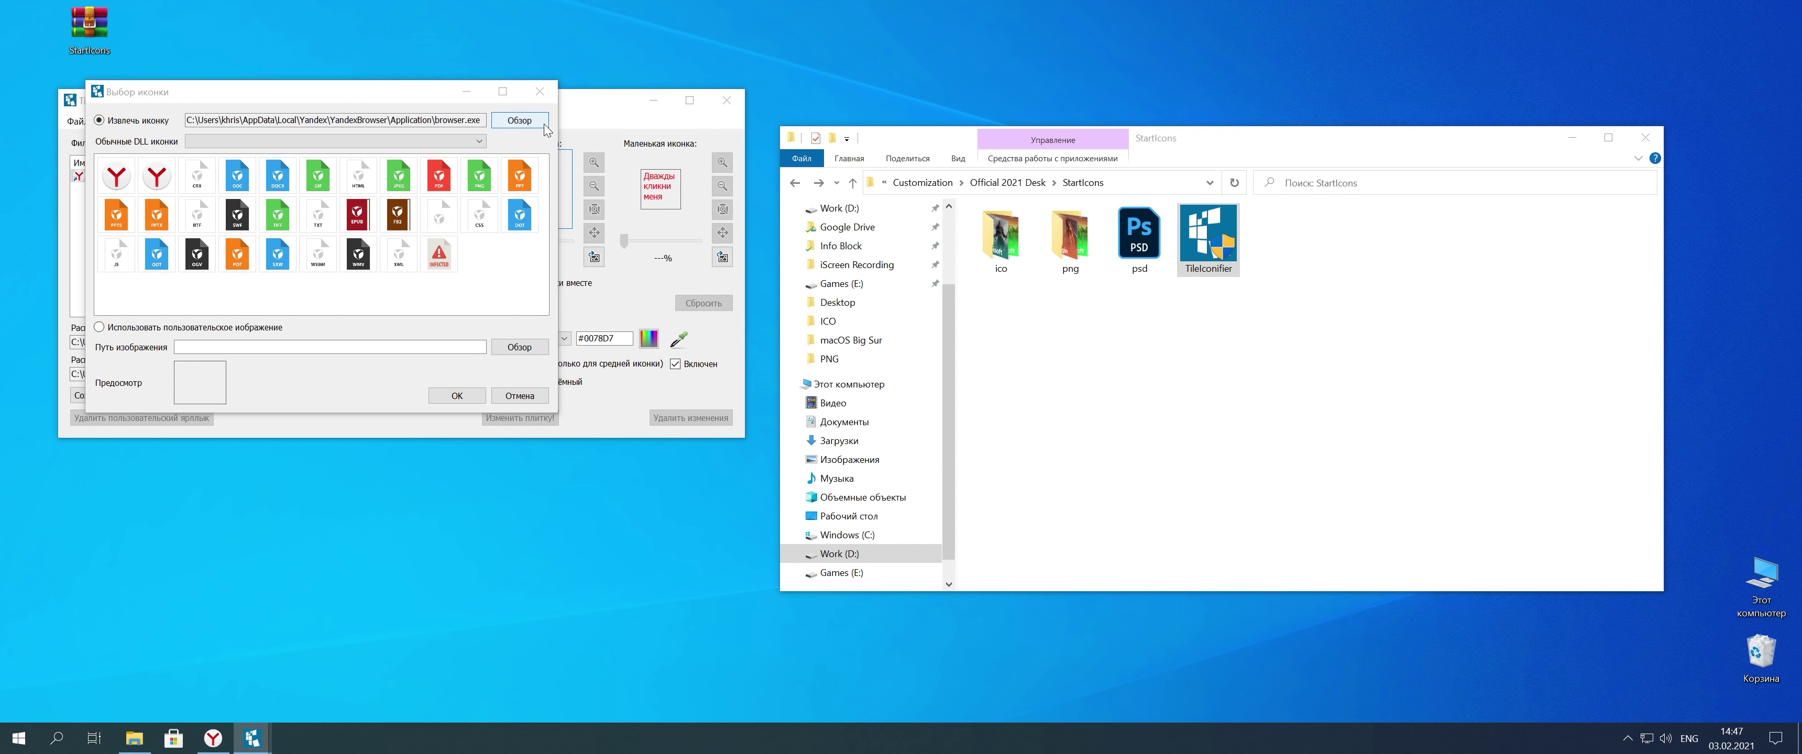
Step: Browse to D:\iWindows custom\Customization\Official 2021 Desk\StartIcons\ico and assign the YandexBrowser icon to the tile
left_click(519, 120)
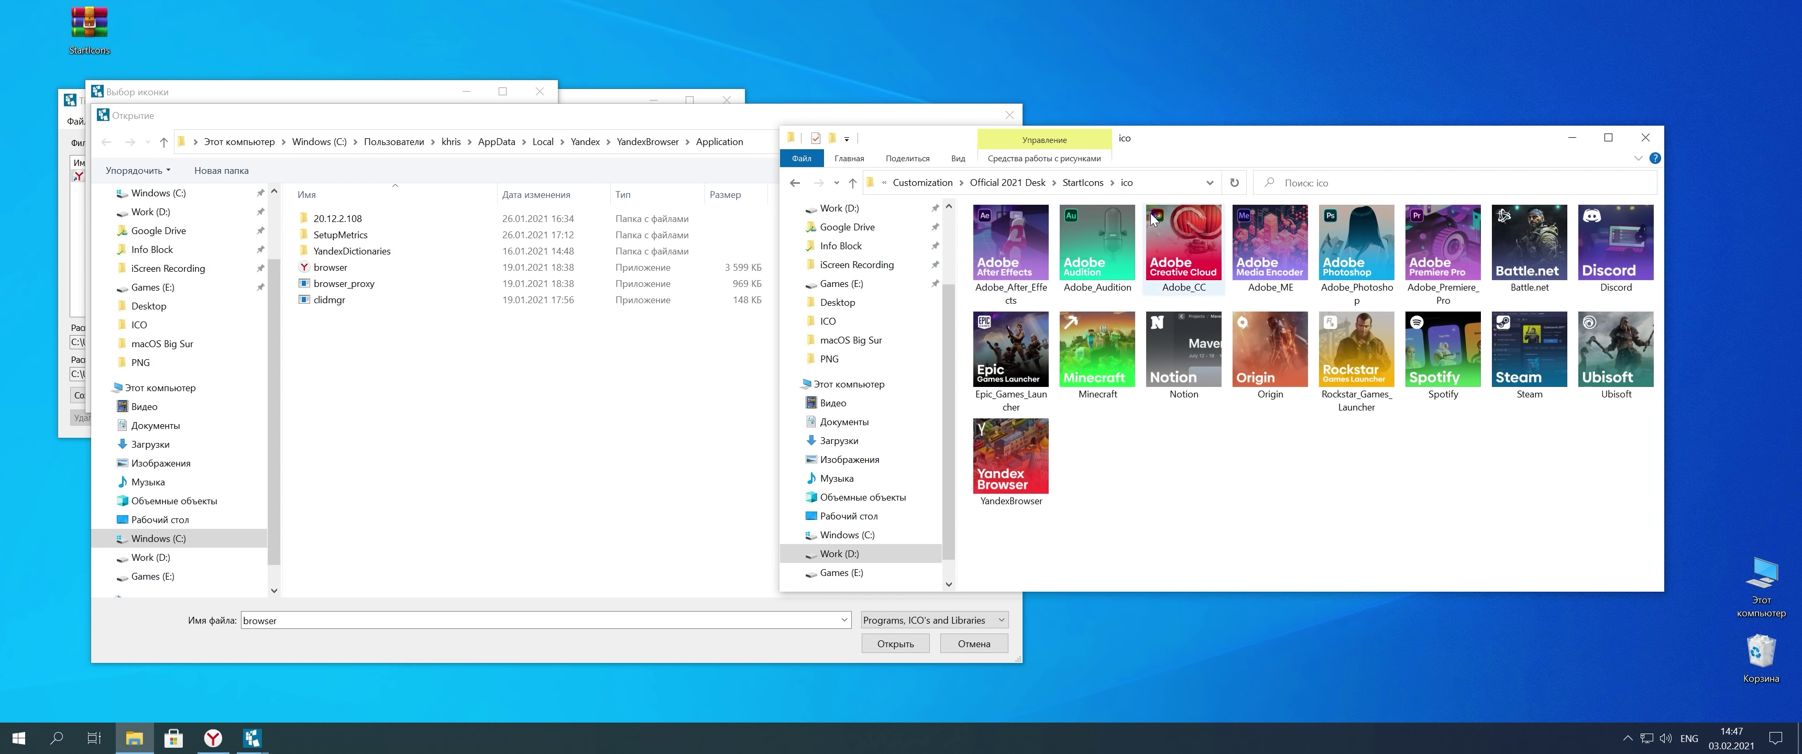
left_click(595, 136)
left_click(730, 143)
type("D:\\iWindows custom\\Customization\\Official 2021 Desk\\StartIcons\\ico")
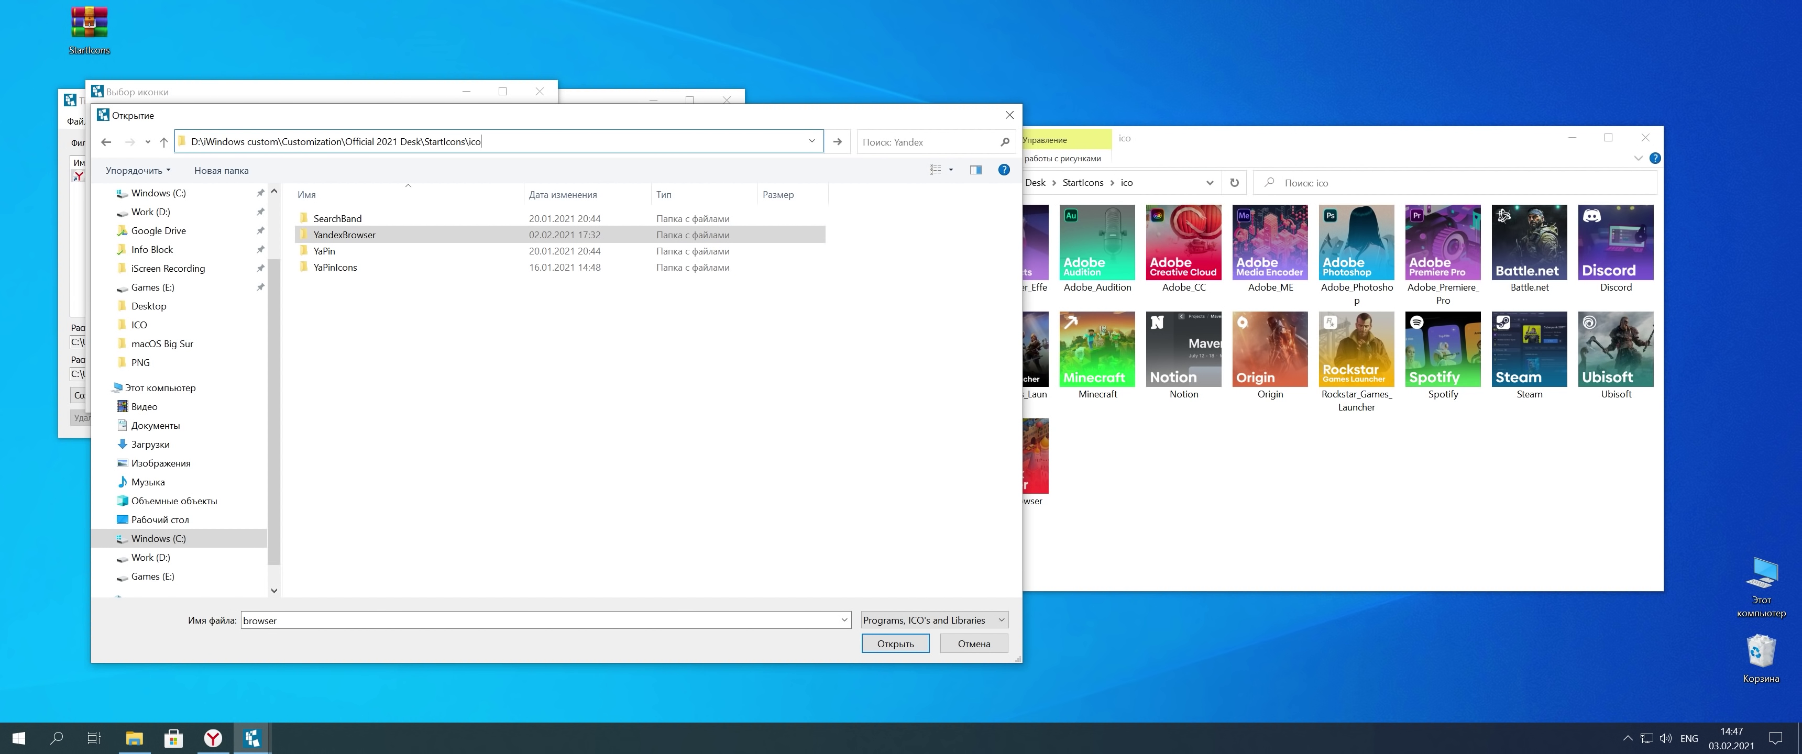
key("Return")
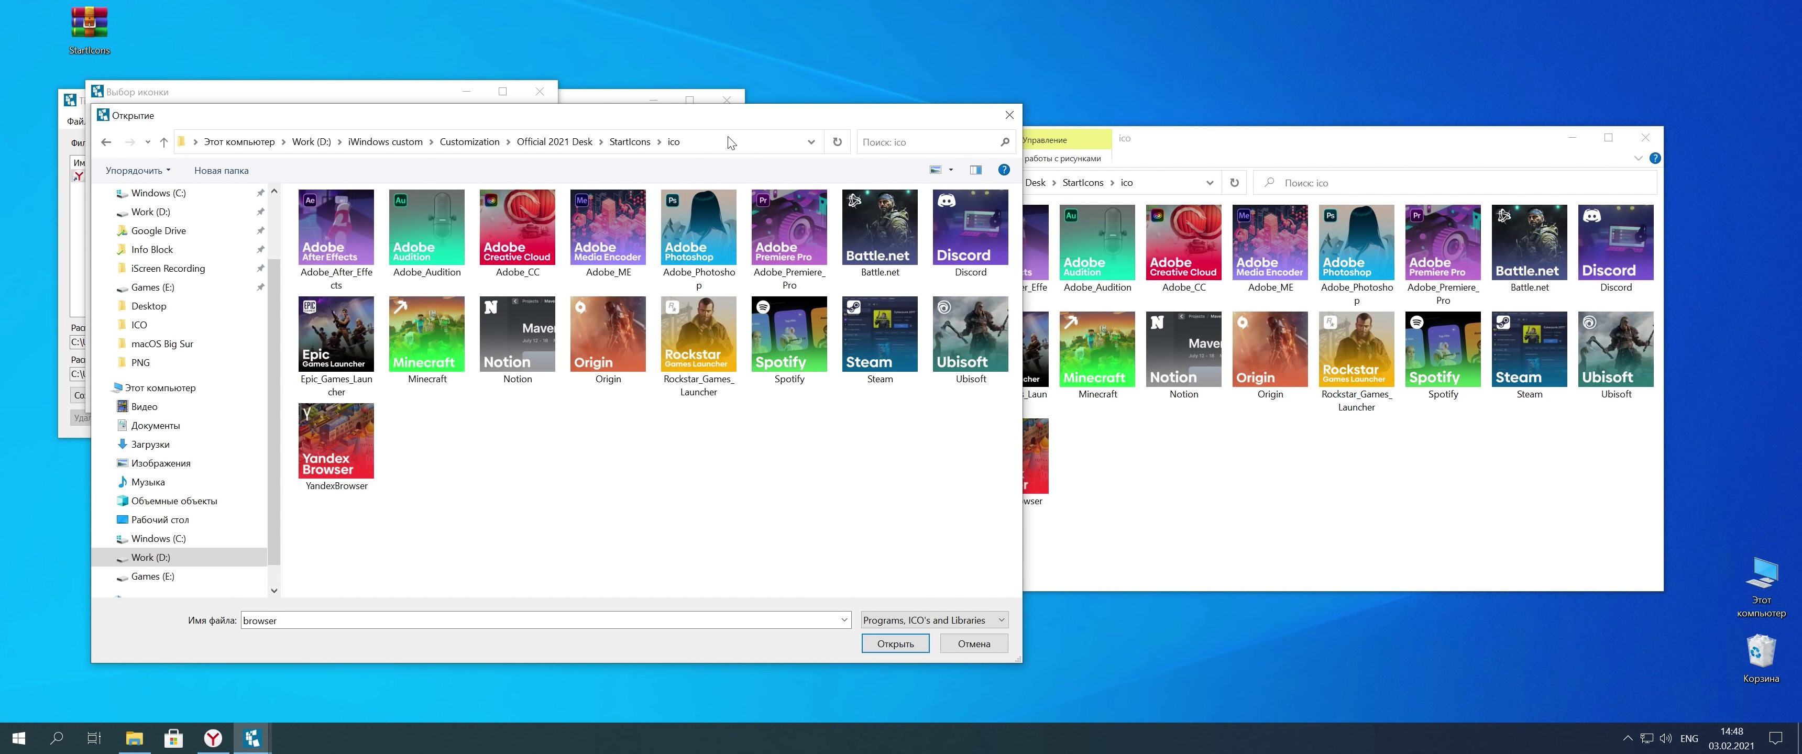
double_click(333, 430)
left_click(457, 396)
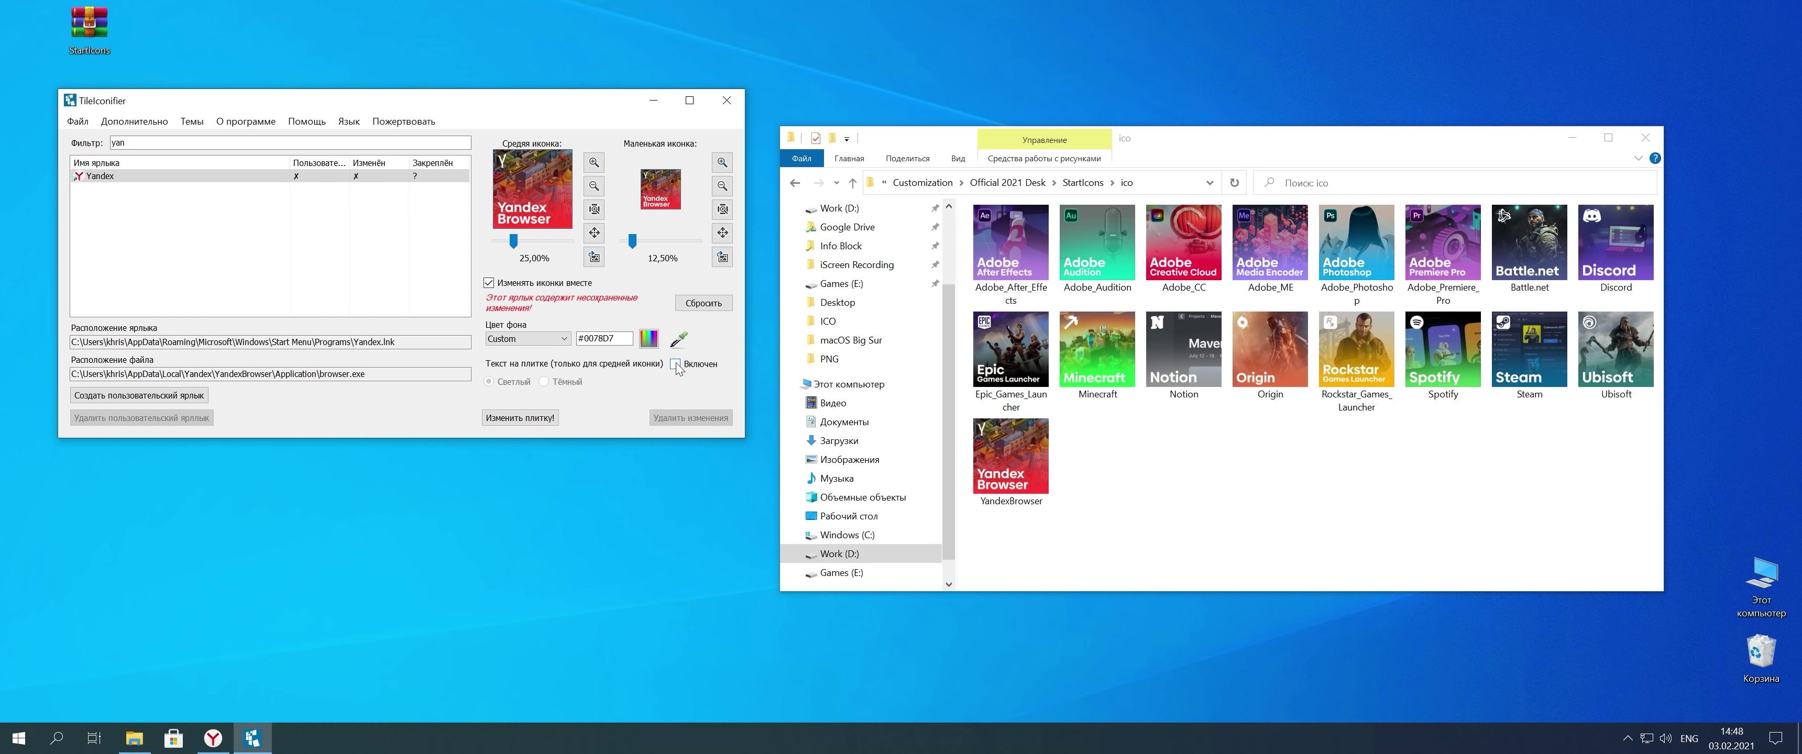
Step: Open the Start menu to review the customised tiles and try resizing the menu
key("super")
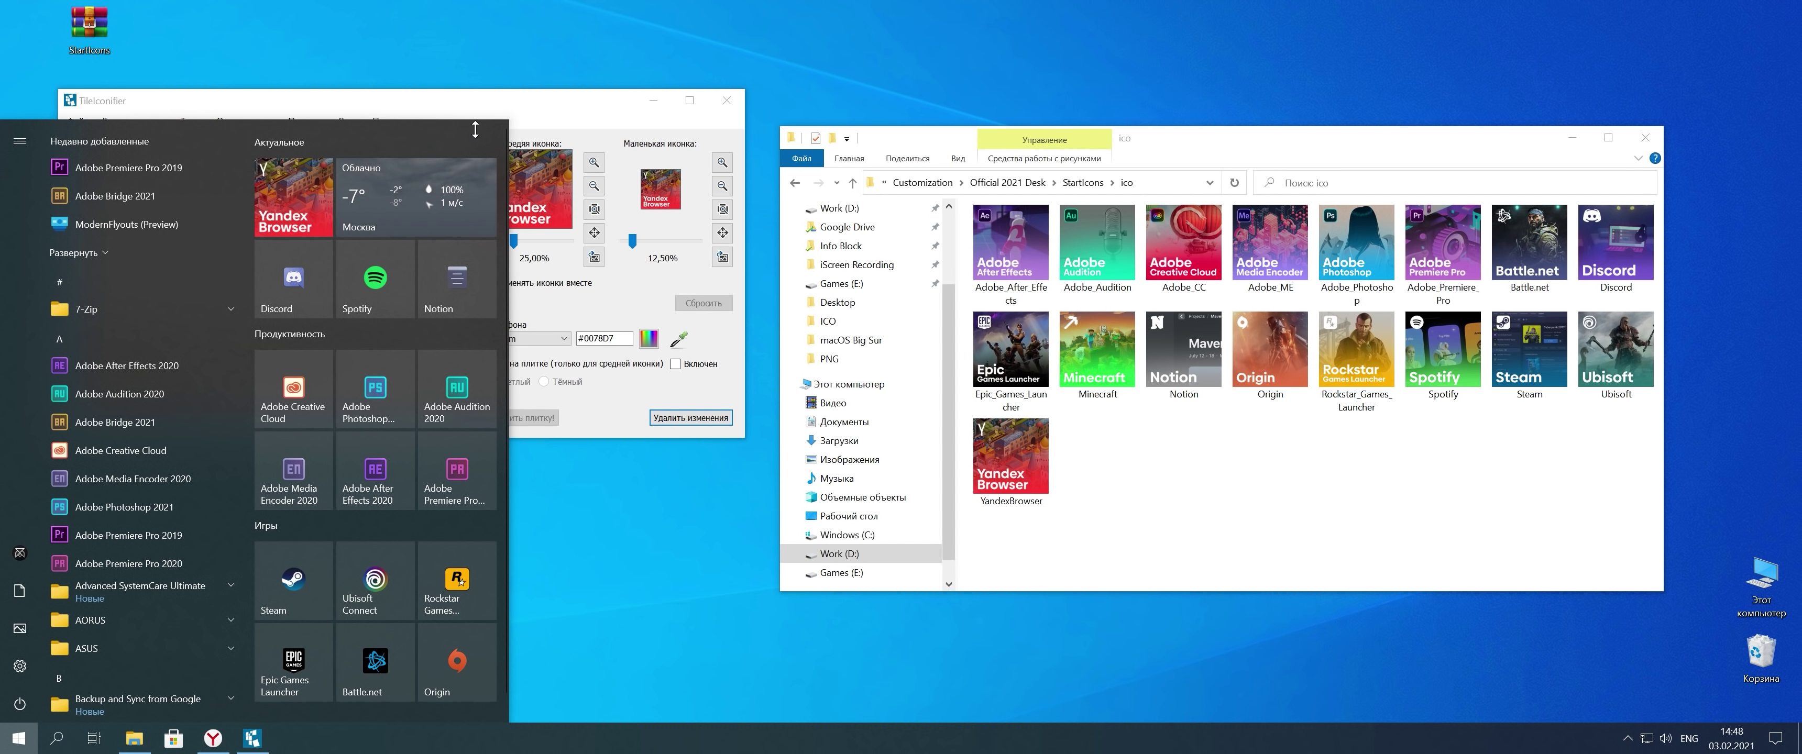
left_click_drag(509, 104, 1236, 175)
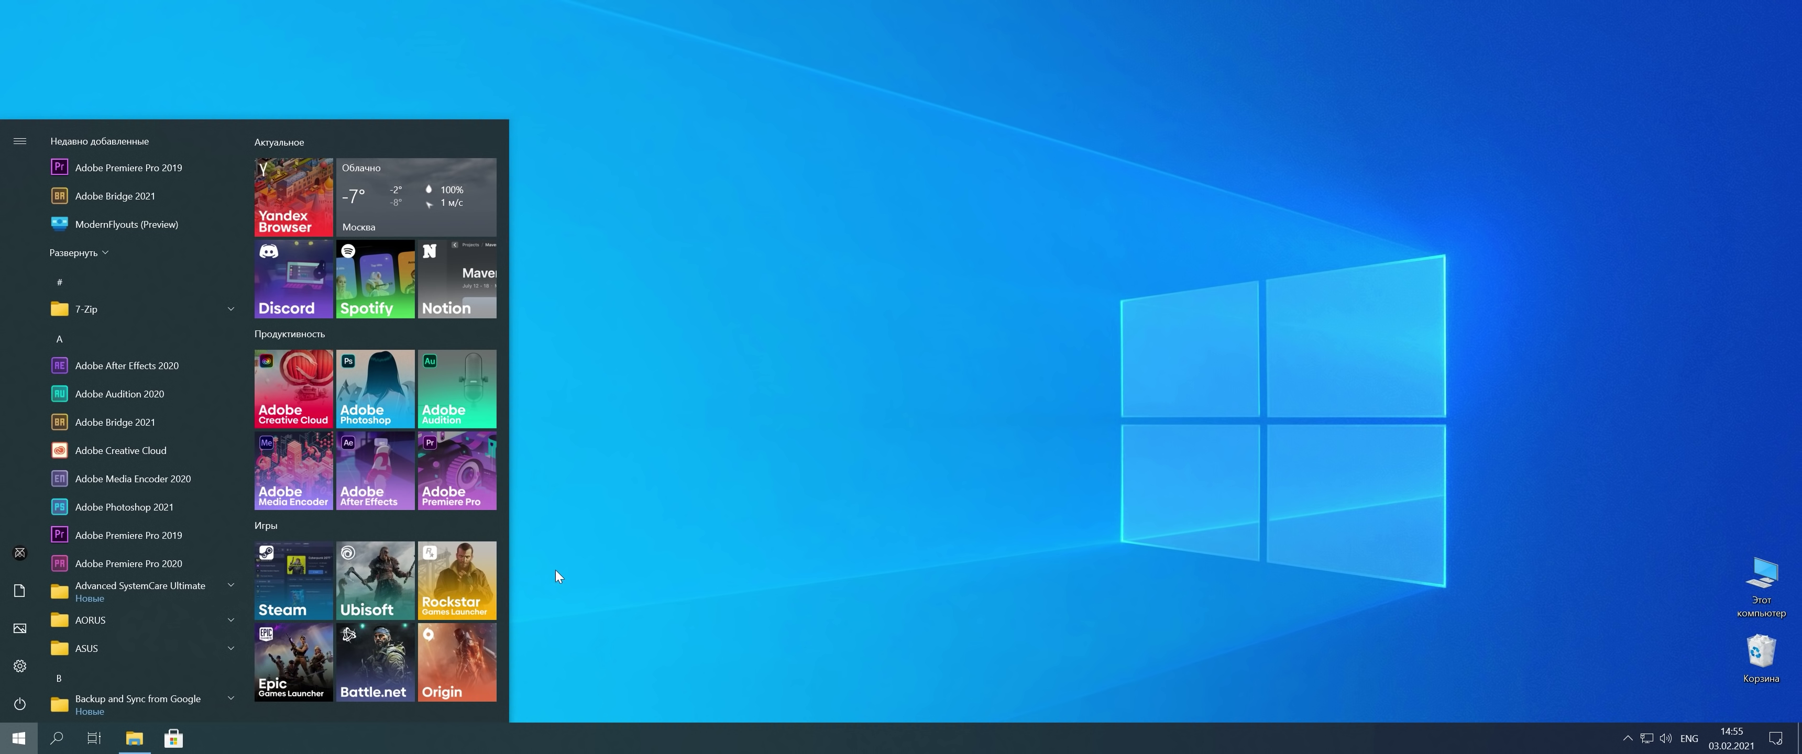
left_click(580, 562)
Step: Open the Start page of the desktop personalization settings and turn off the app list in the Start menu
right_click(594, 437)
left_click(642, 628)
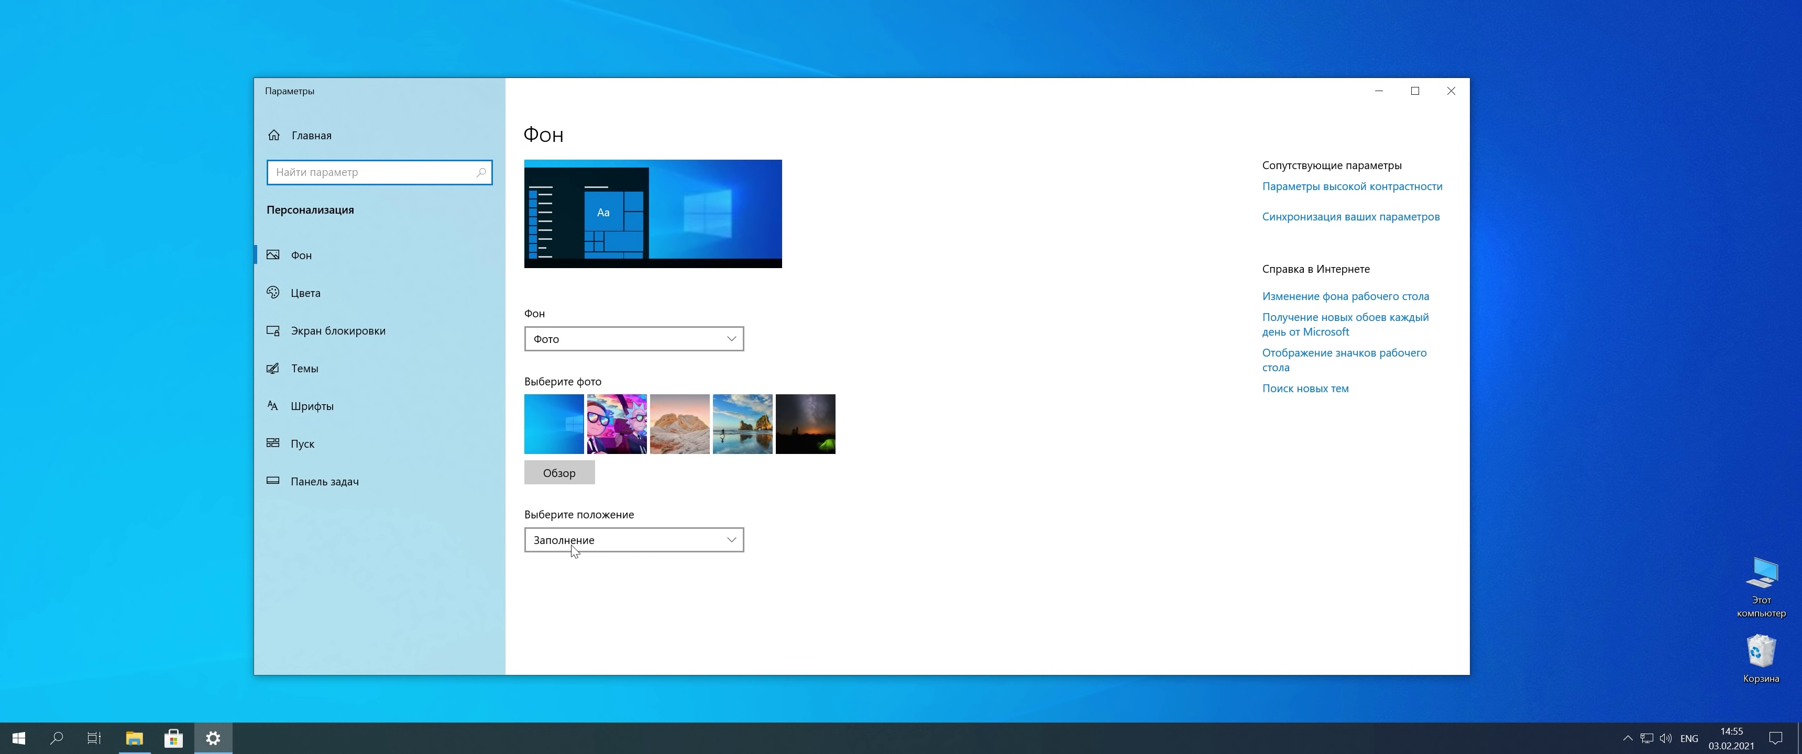
left_click(415, 454)
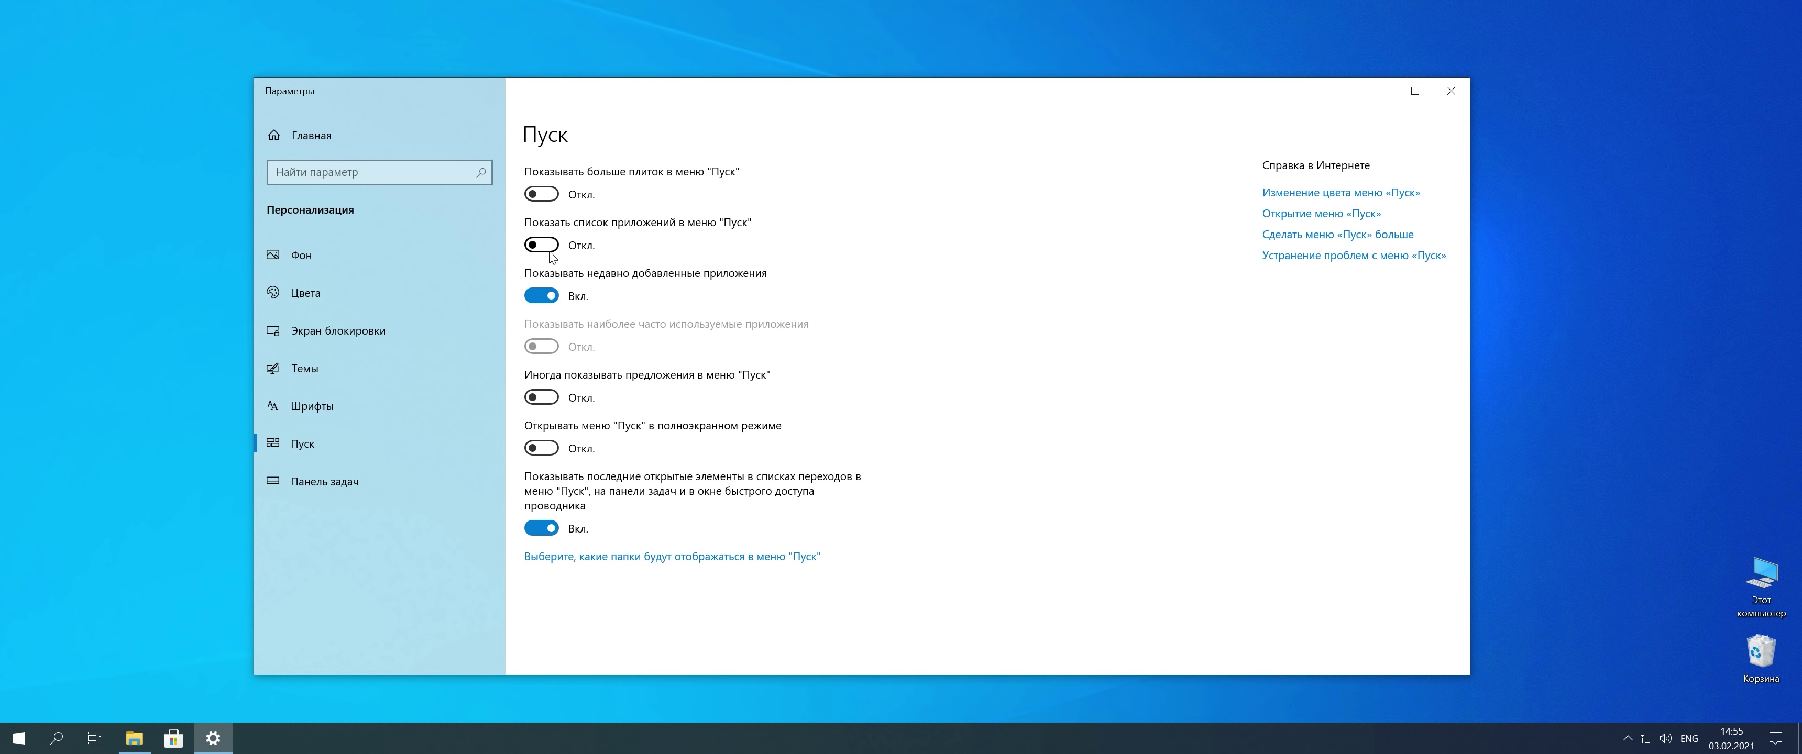
Step: Open the Start menu, look through the all-apps list and return to the pinned tiles view
key("super")
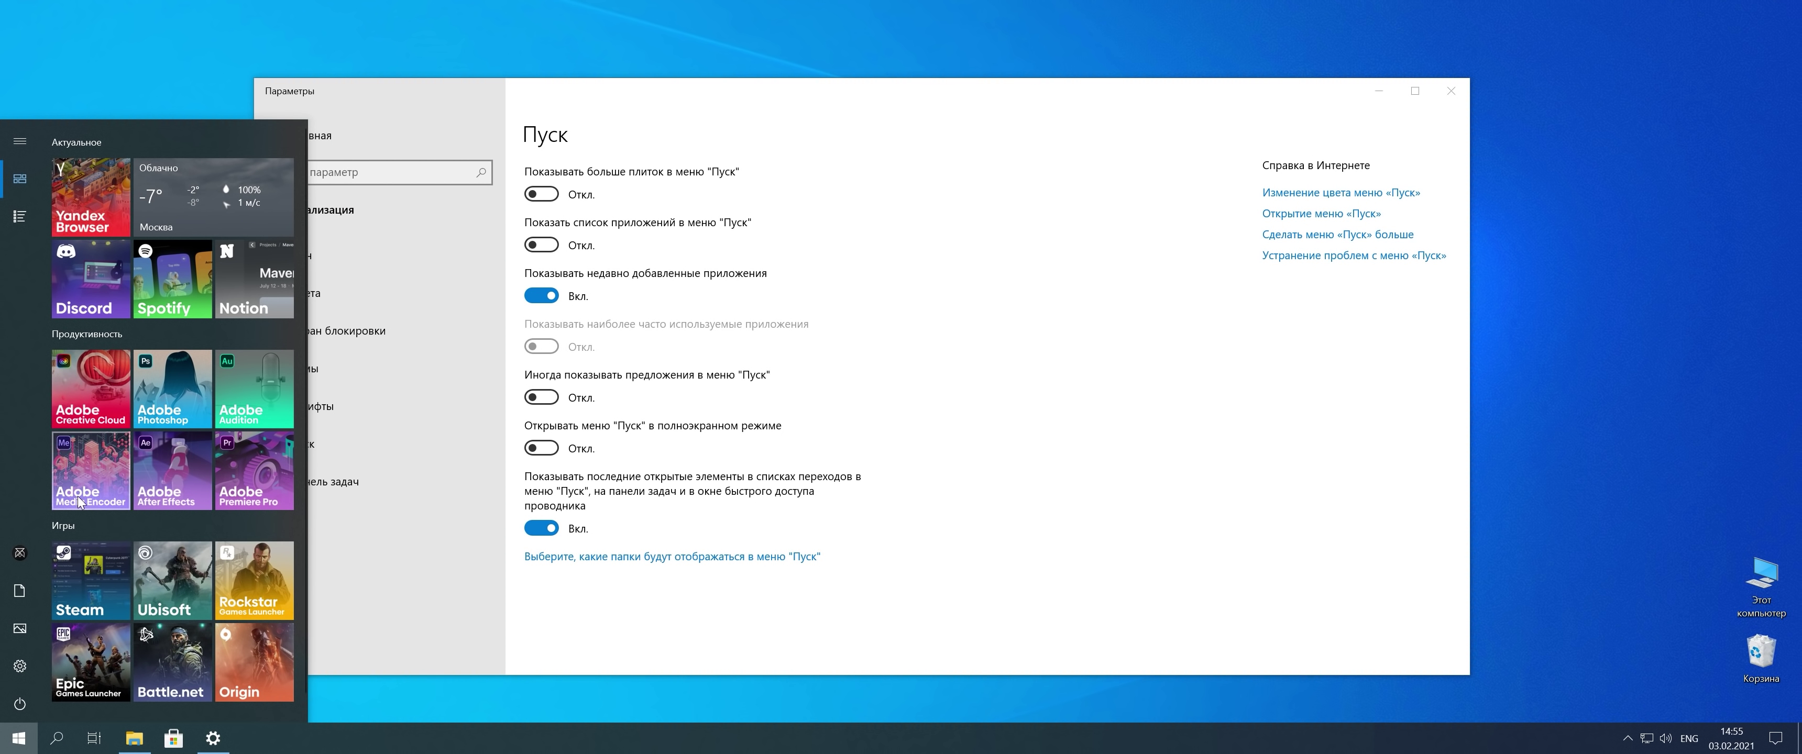
left_click(19, 216)
scroll(170, 290, "down", 10)
scroll(157, 382, "up", 10)
left_click(20, 179)
Step: Turn on showing more tiles in the Start menu and open the menu to check its layout
left_click(542, 196)
key("super")
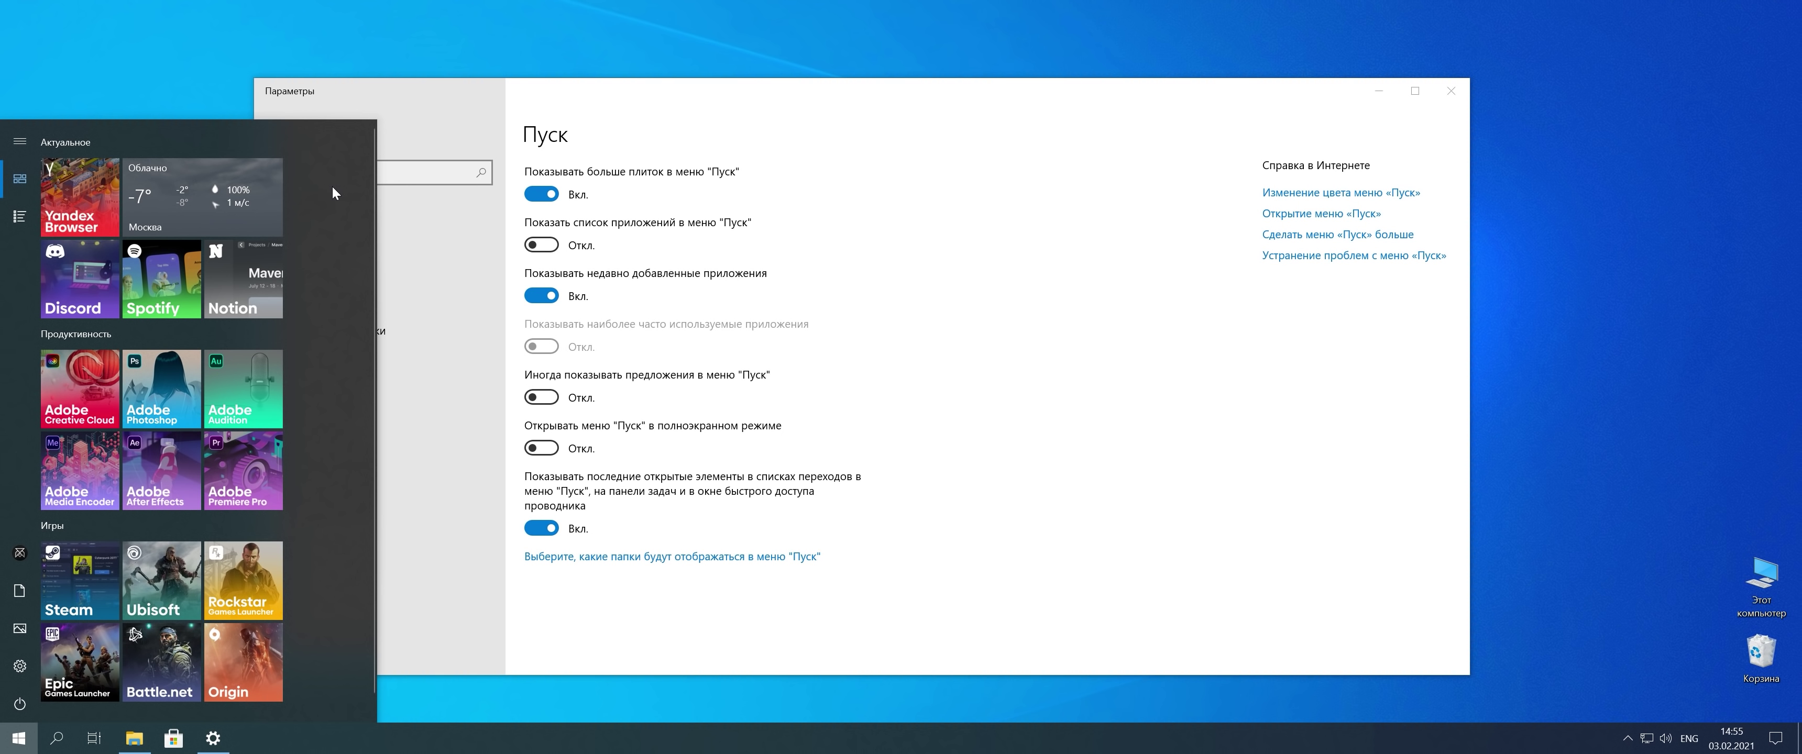
Step: Turn off showing more tiles in the Start menu and resize the menu wide, then into a tall, narrow layout
left_click(542, 194)
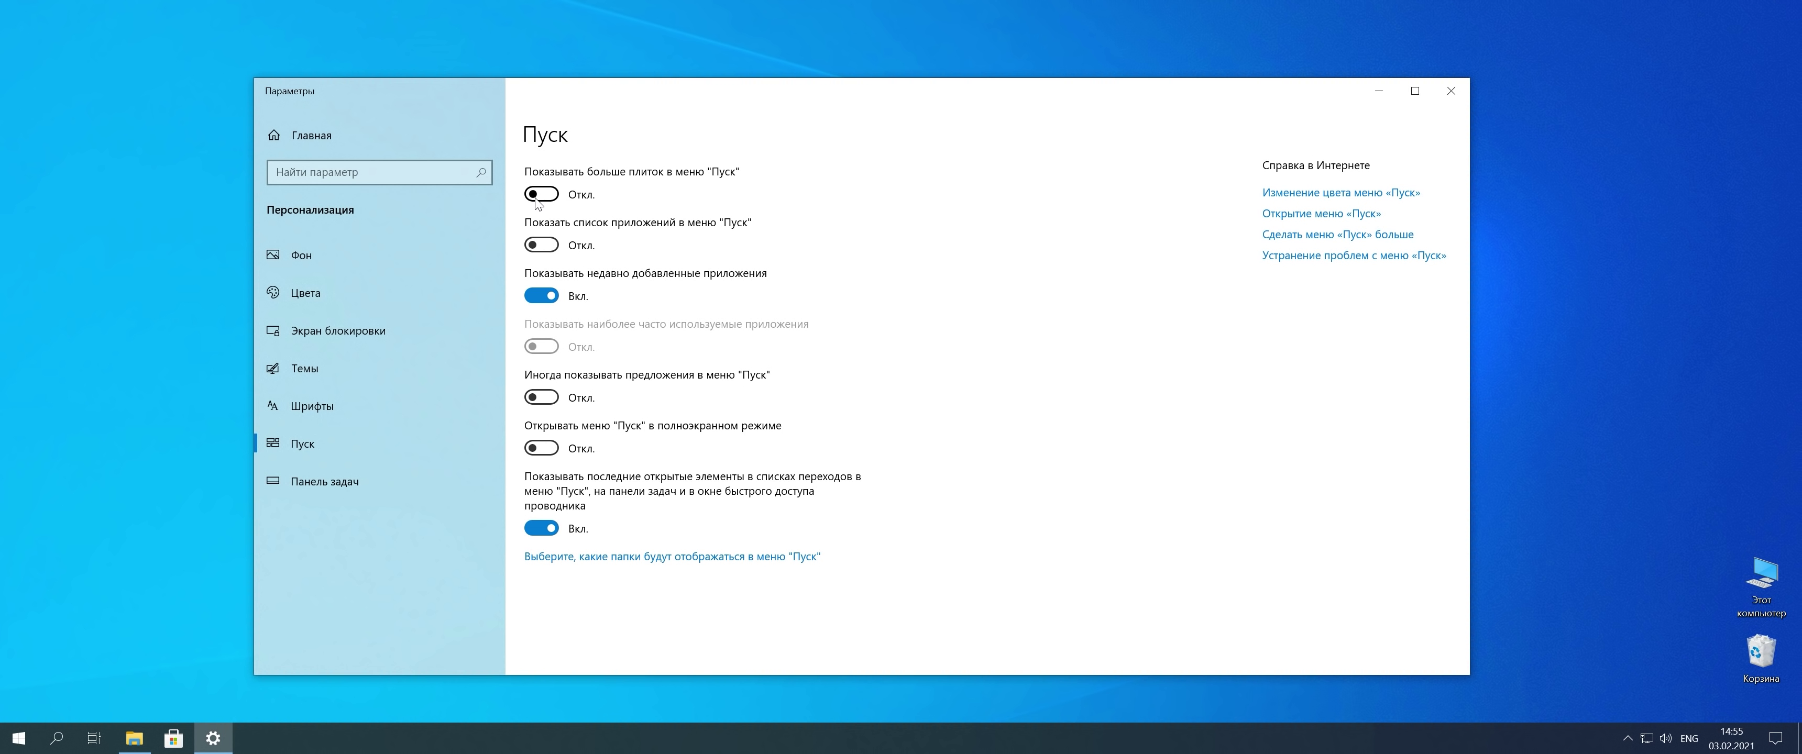
key("super")
left_click_drag(313, 128, 868, 436)
left_click_drag(873, 506, 807, 514)
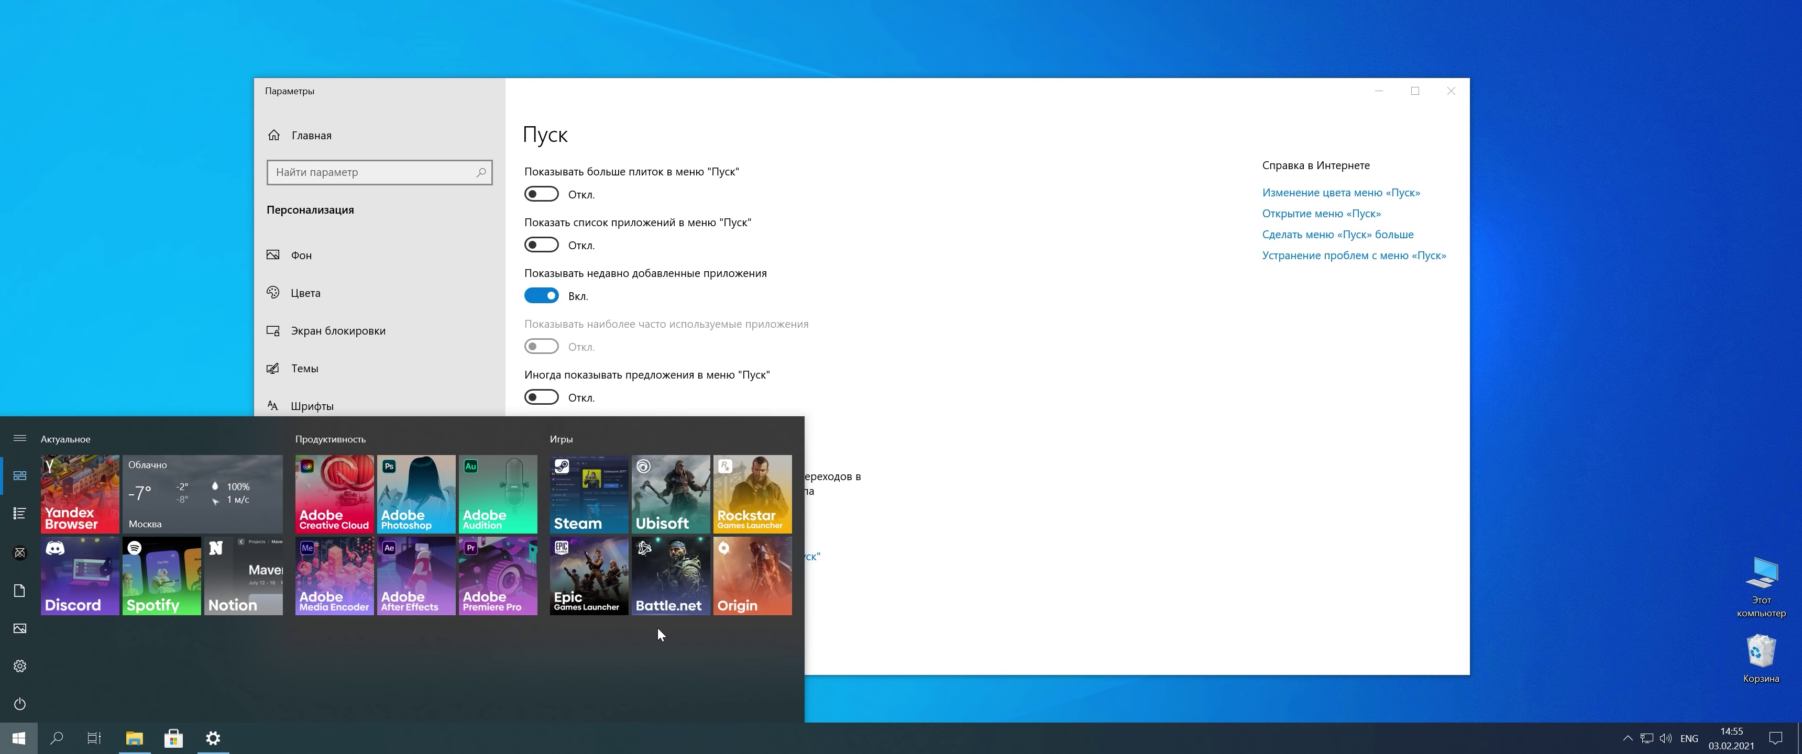
left_click_drag(807, 450, 232, 125)
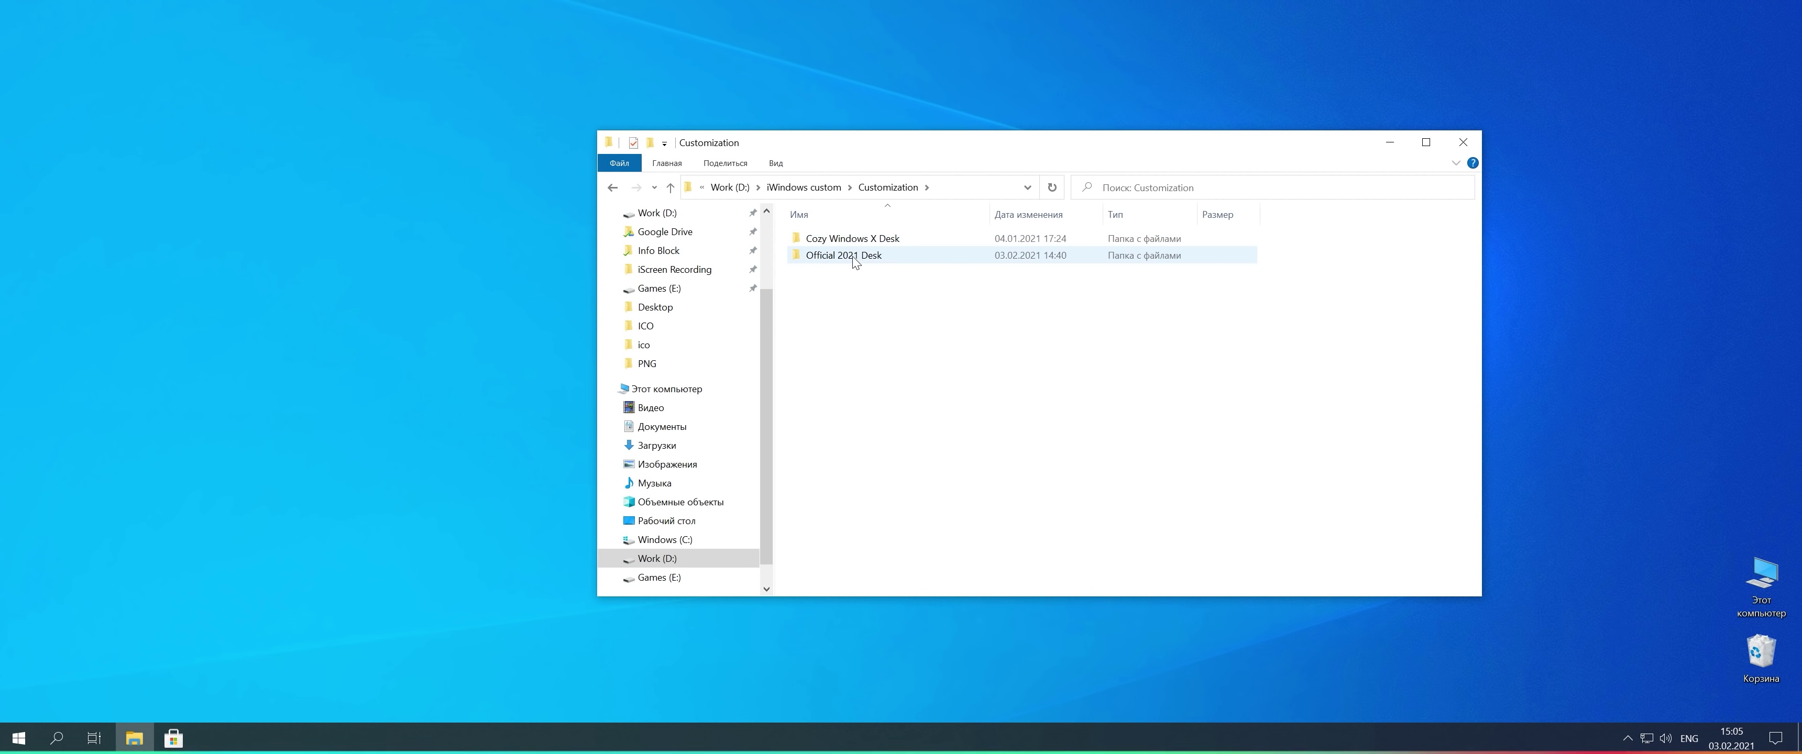
Step: Open the Official 2021 Desk folder and create a folder named Dock Icons in it
double_click(855, 263)
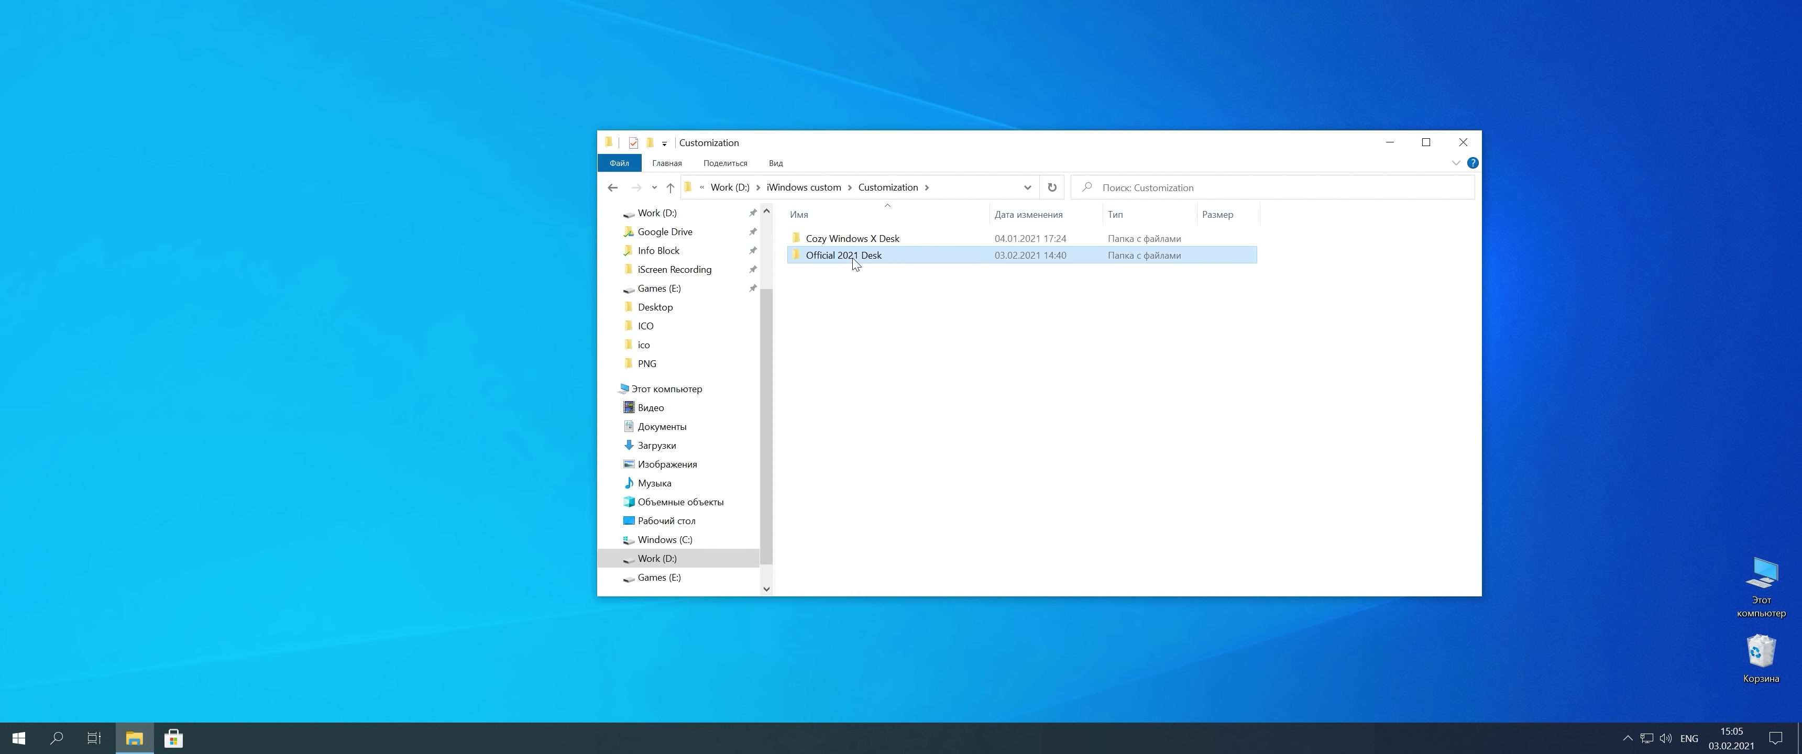
right_click(857, 378)
left_click(1076, 565)
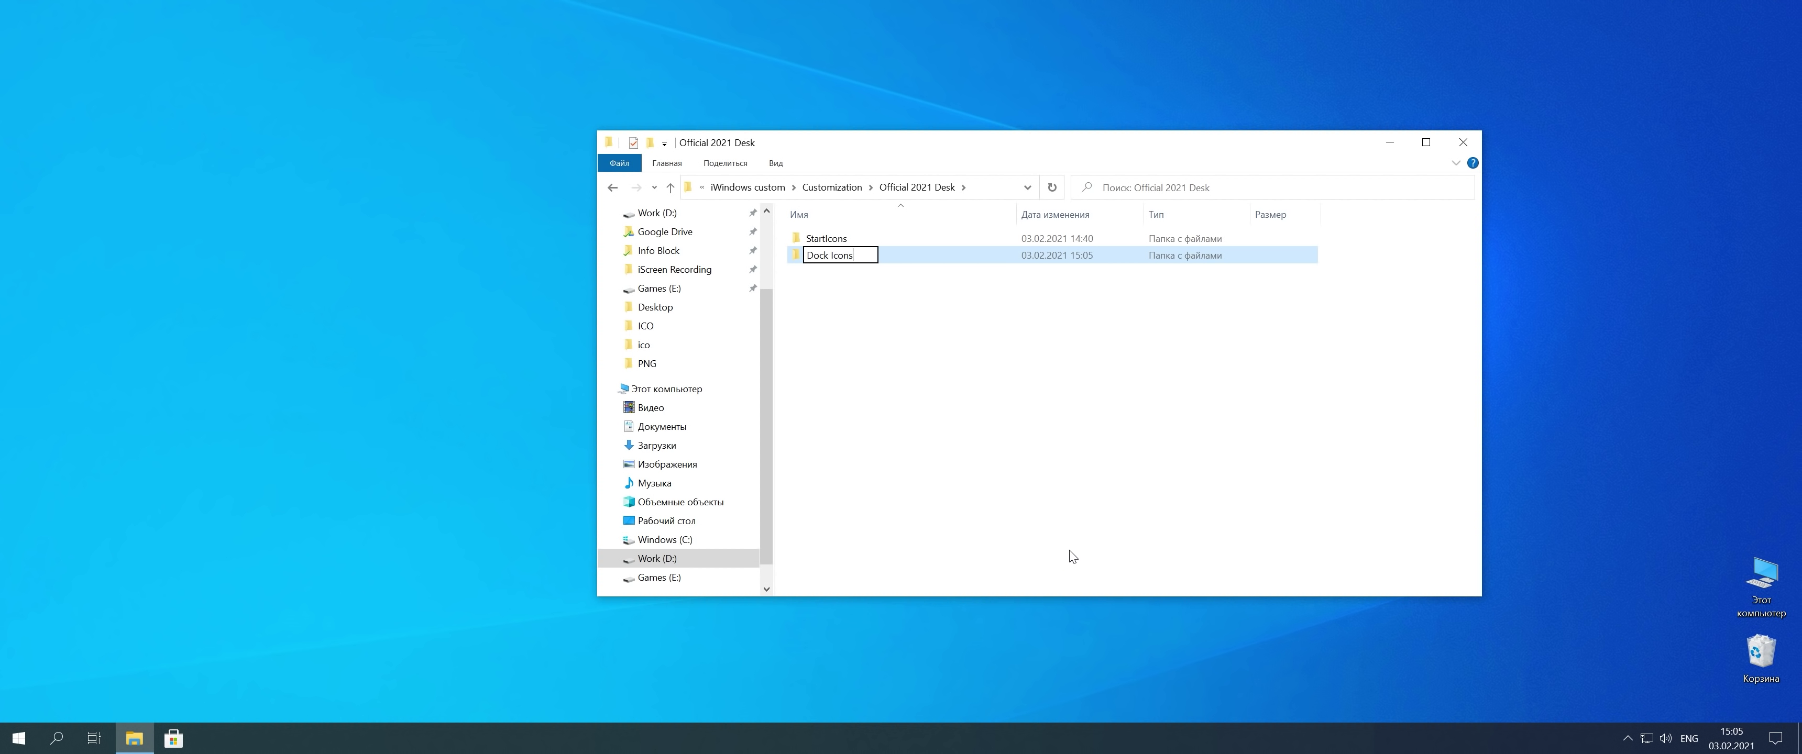
type("Dock Icons")
key("Return")
Step: Create a folder named 1 inside Dock Icons and open it
double_click(910, 239)
right_click(890, 308)
mouse_move(1092, 505)
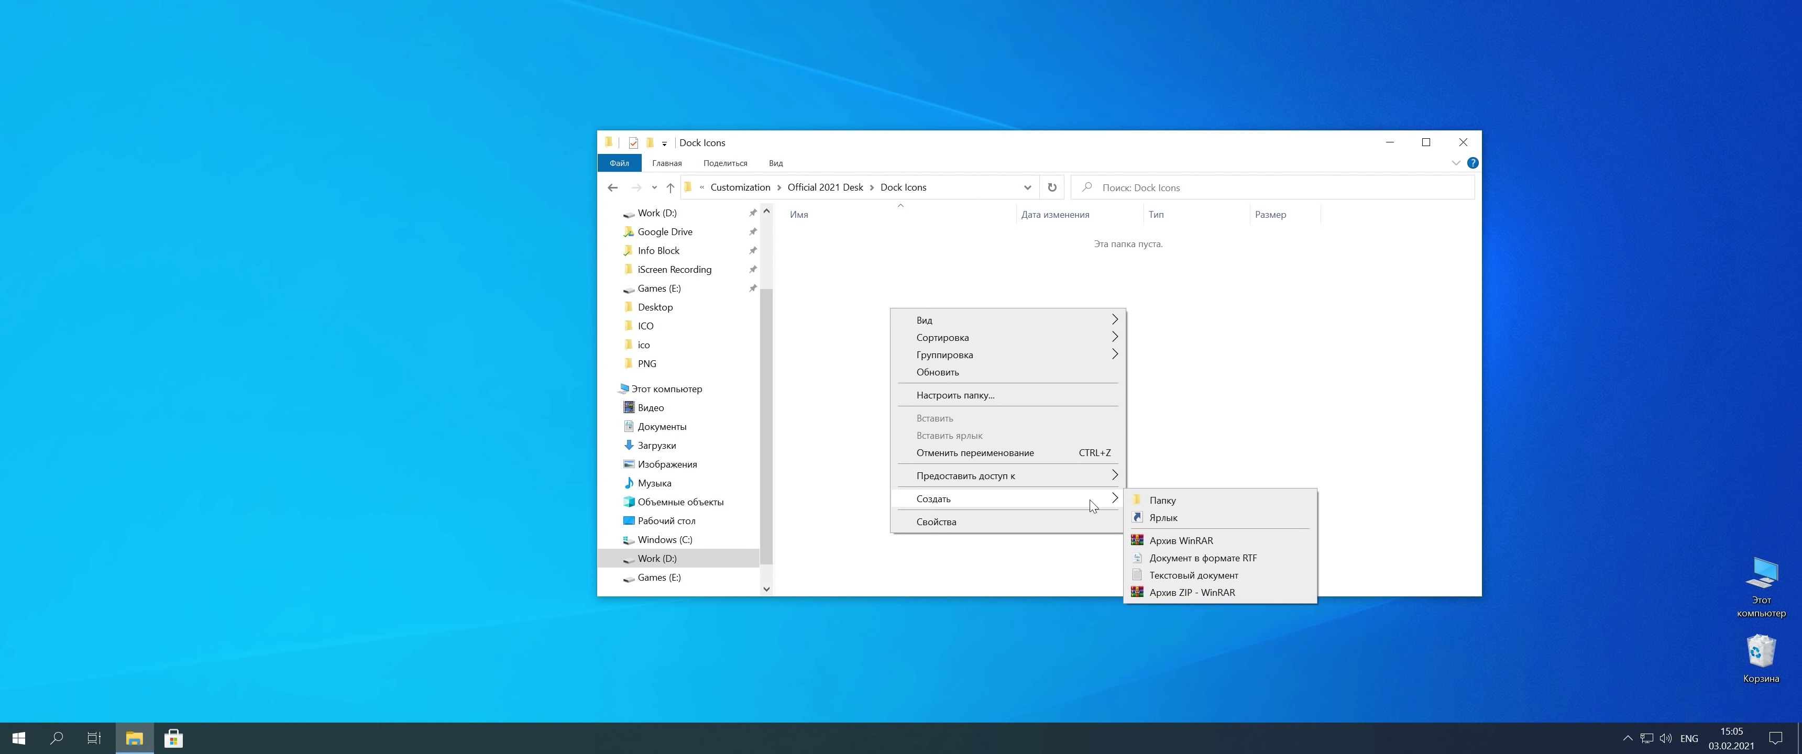
left_click(1162, 500)
type("1")
key("Return")
key("Return")
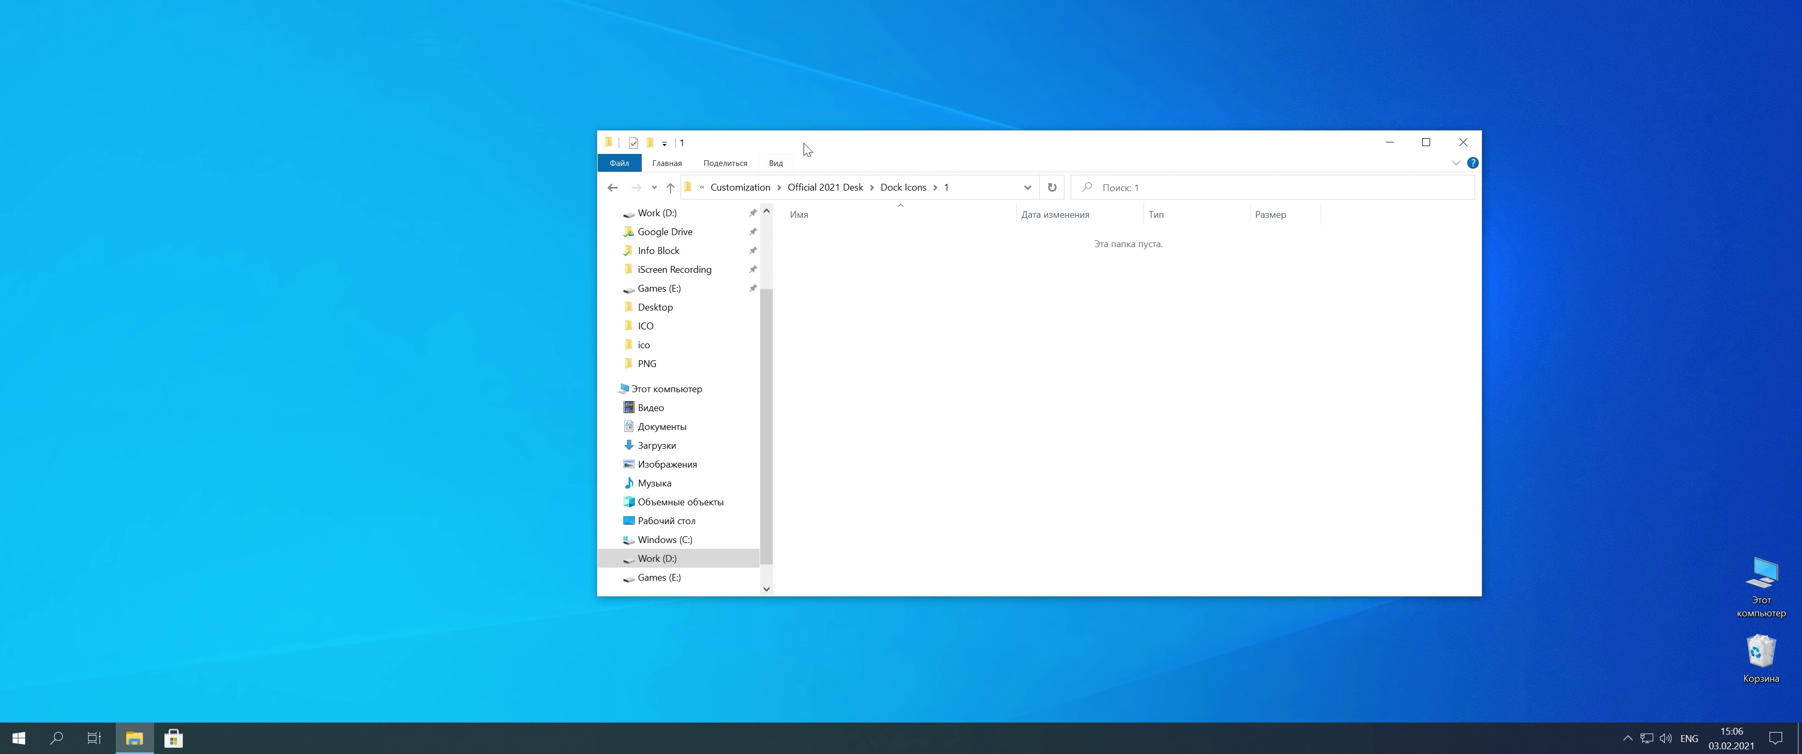
Step: Add shortcuts to This PC, the Recycle Bin and the Yandex browser to folder 1
left_click_drag(807, 149, 727, 146)
left_click_drag(1734, 609, 1326, 493)
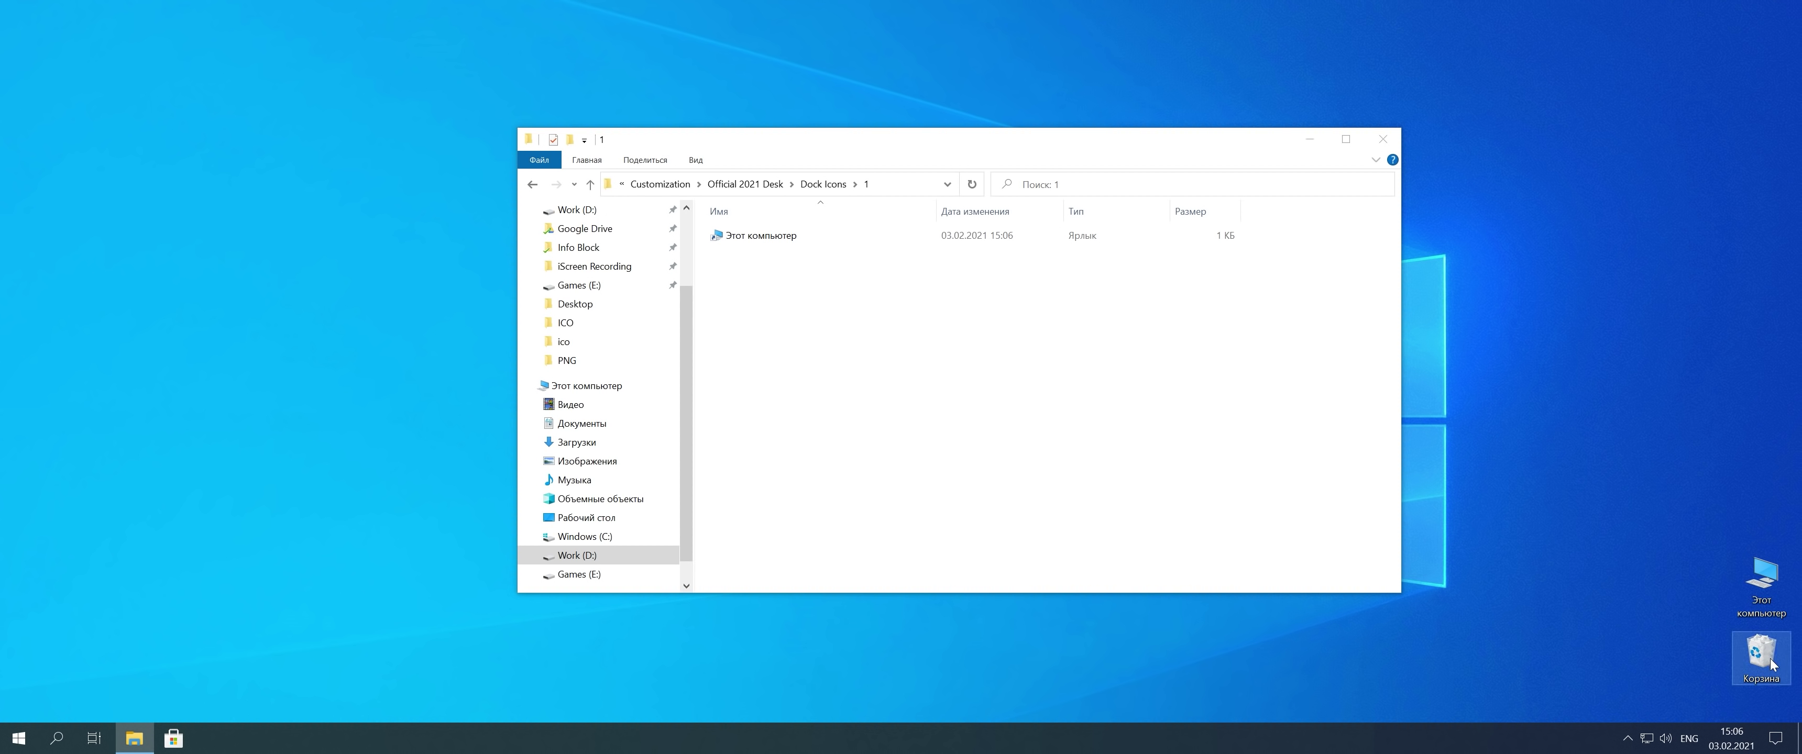
left_click_drag(1773, 665, 1122, 442)
key("super")
left_click_drag(75, 205, 806, 305)
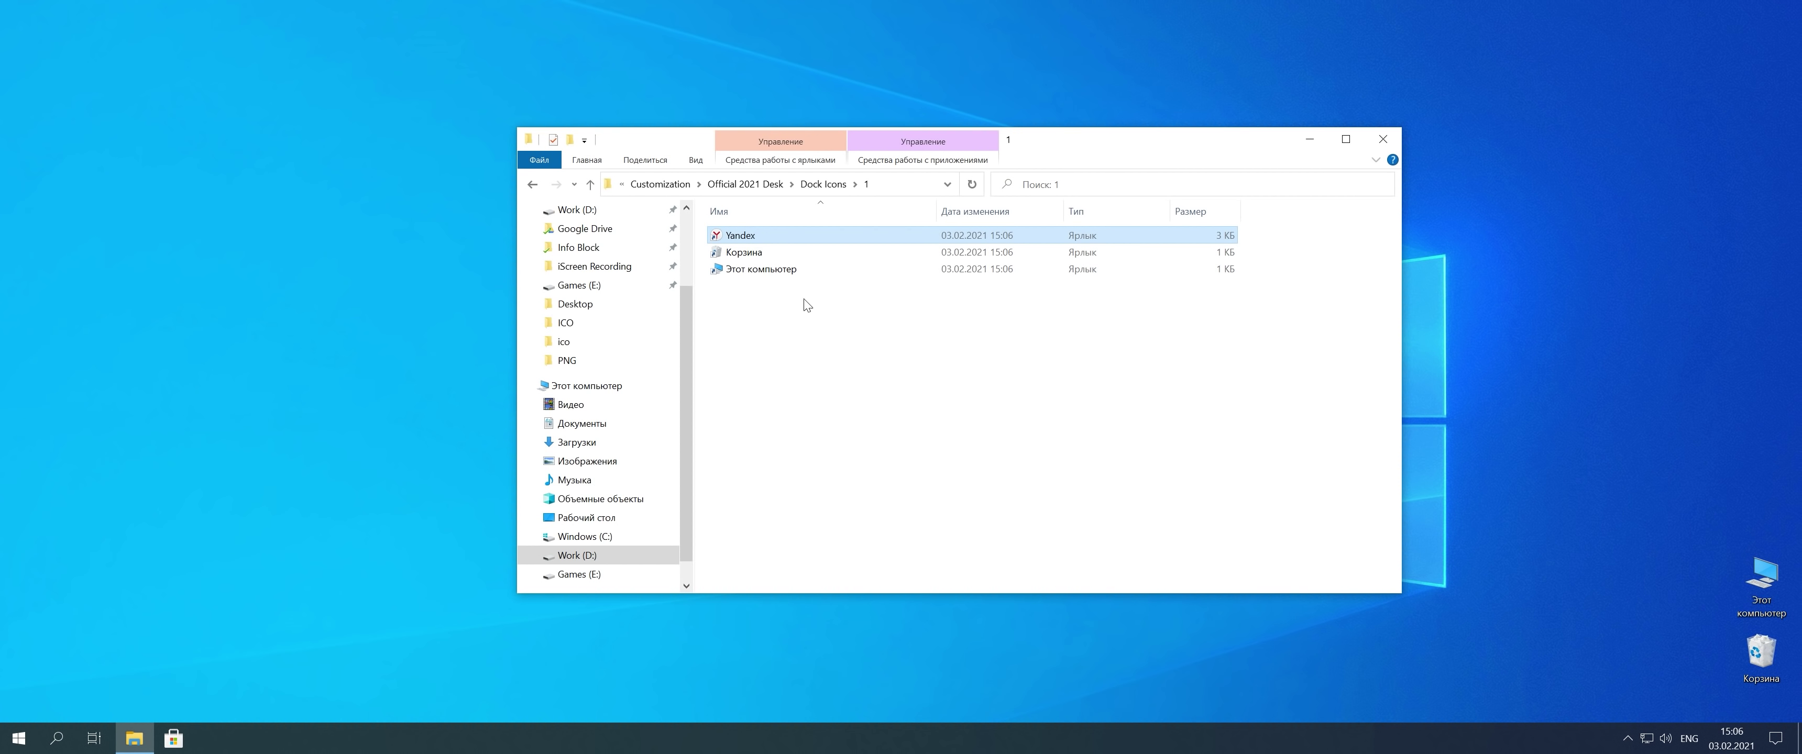
left_click(806, 305)
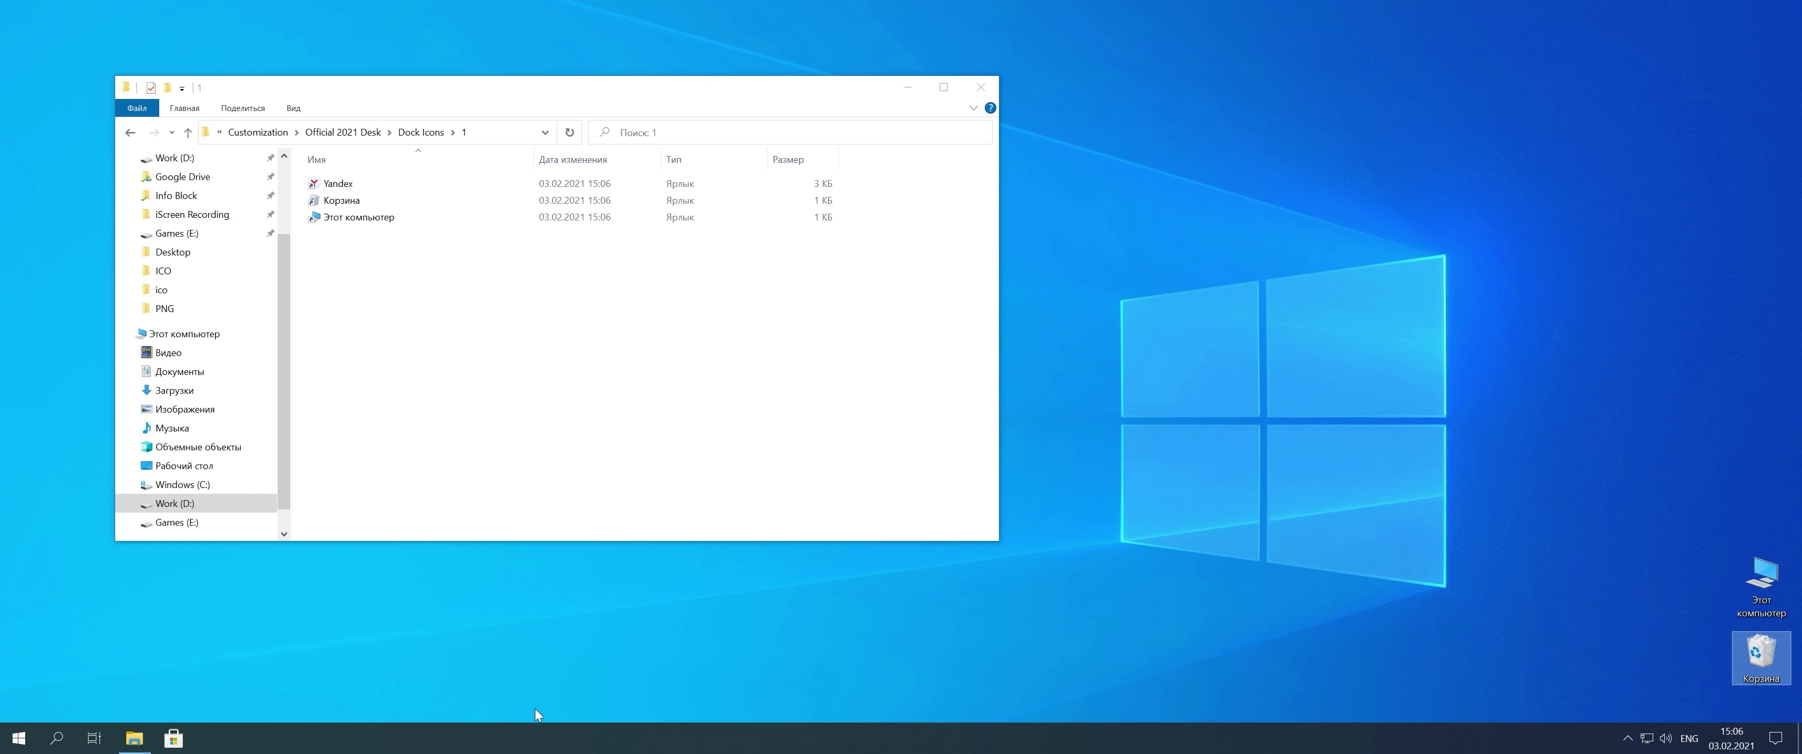
Step: Unlock the taskbar and add folder 1 from Dock Icons to it as a new toolbar
right_click(540, 725)
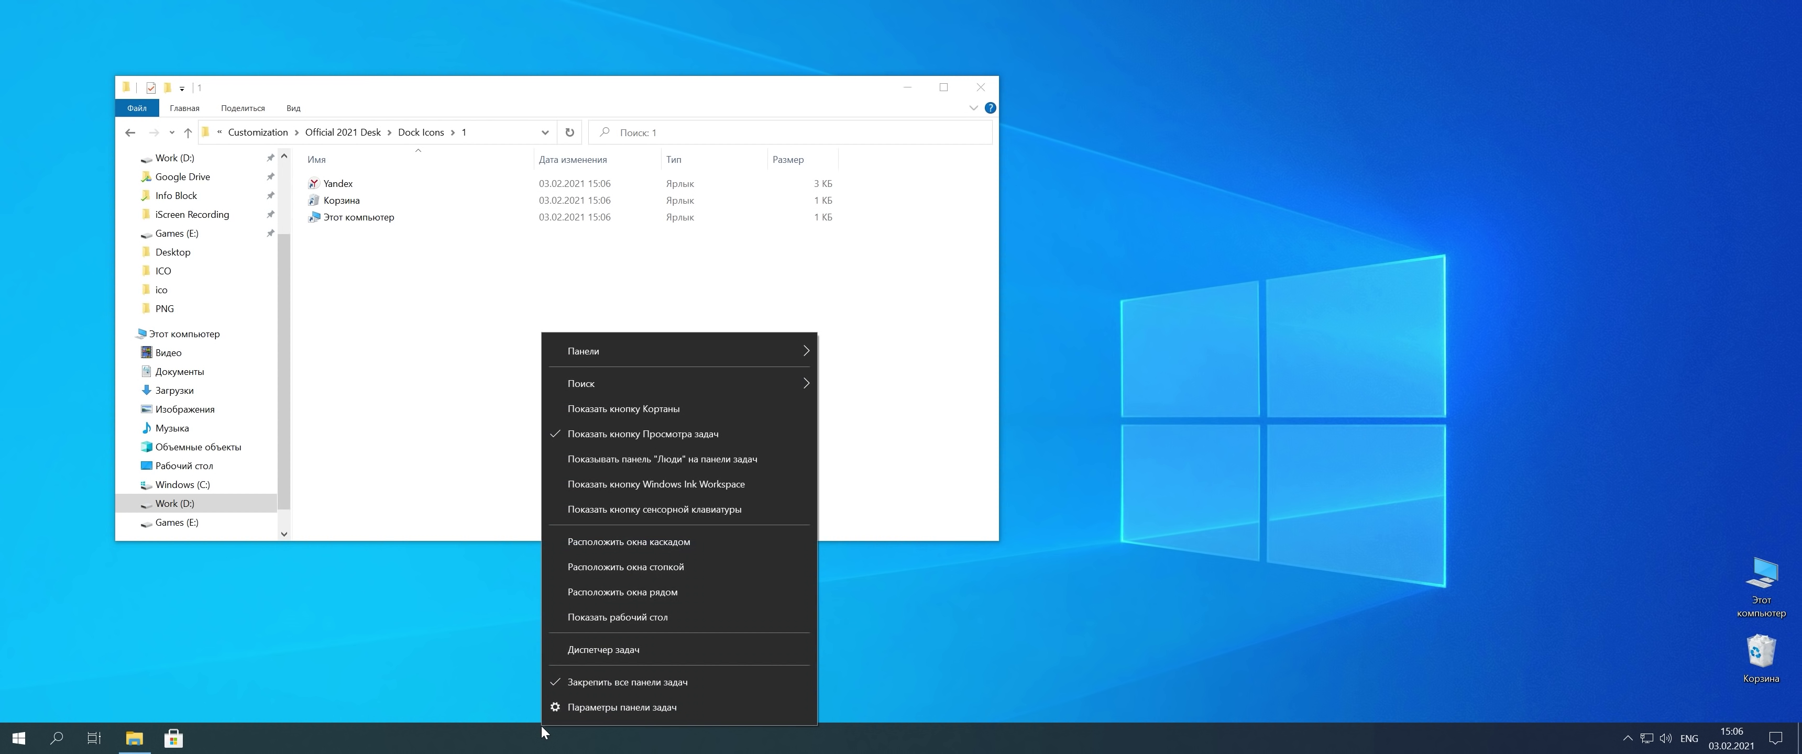
left_click(577, 688)
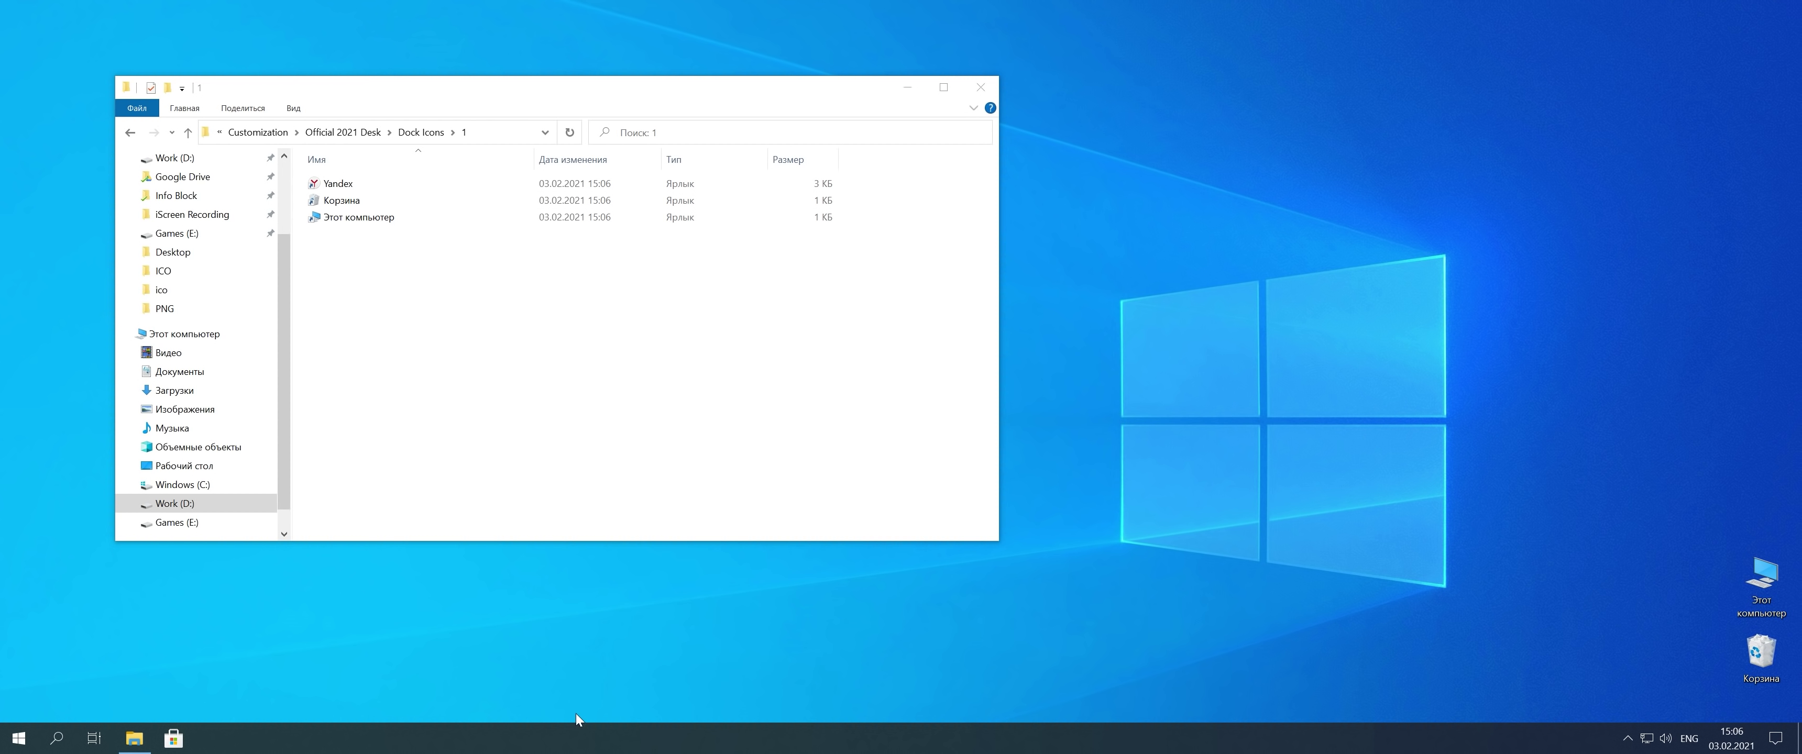
right_click(575, 732)
mouse_move(668, 359)
left_click(938, 440)
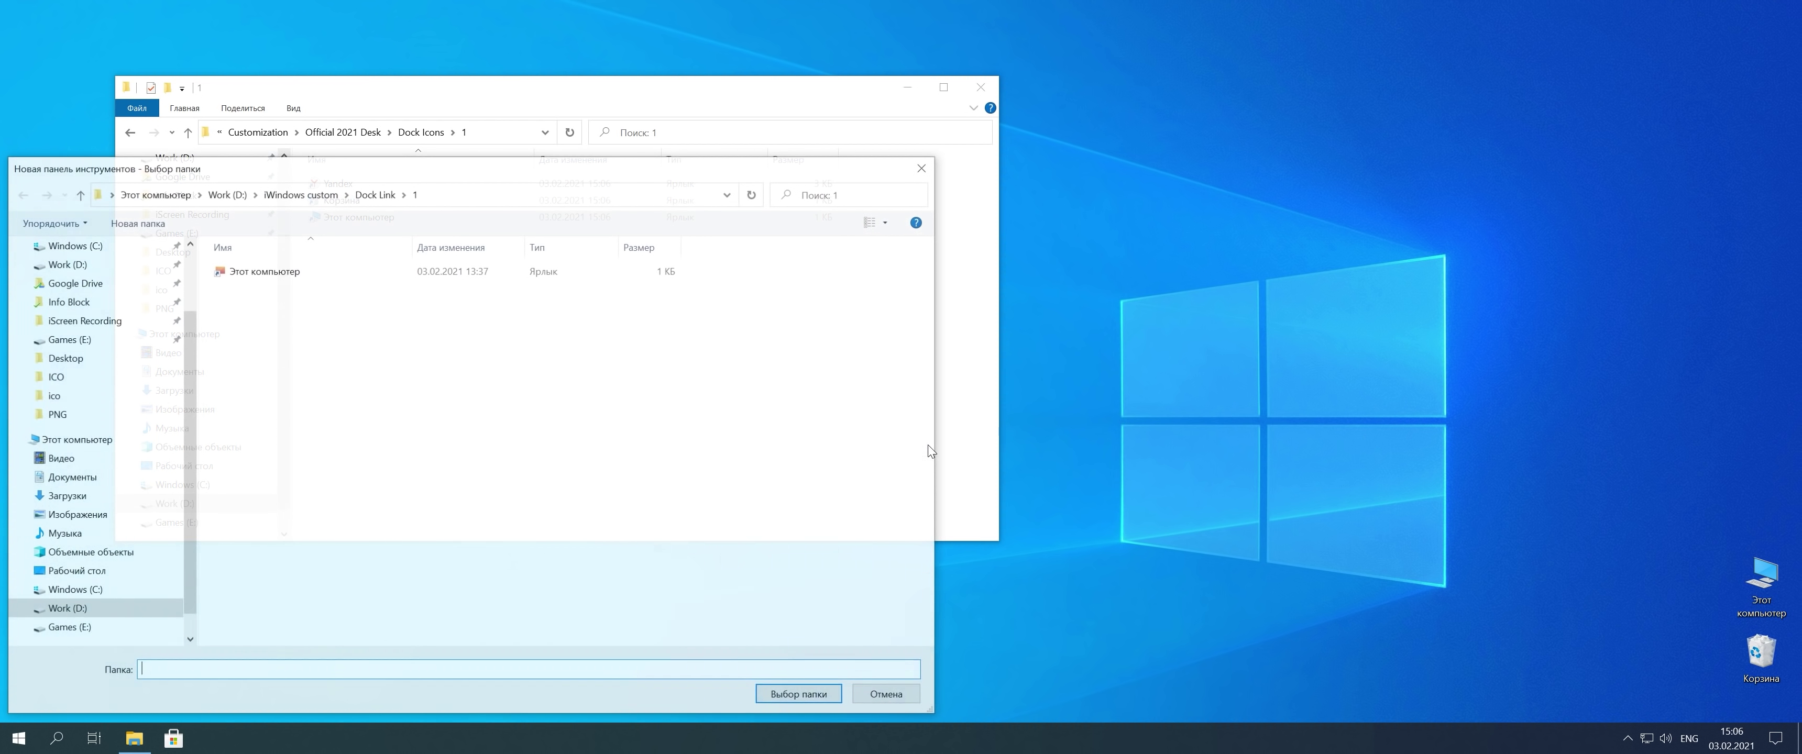
double_click(343, 362)
double_click(289, 271)
double_click(290, 287)
double_click(276, 271)
left_click(794, 698)
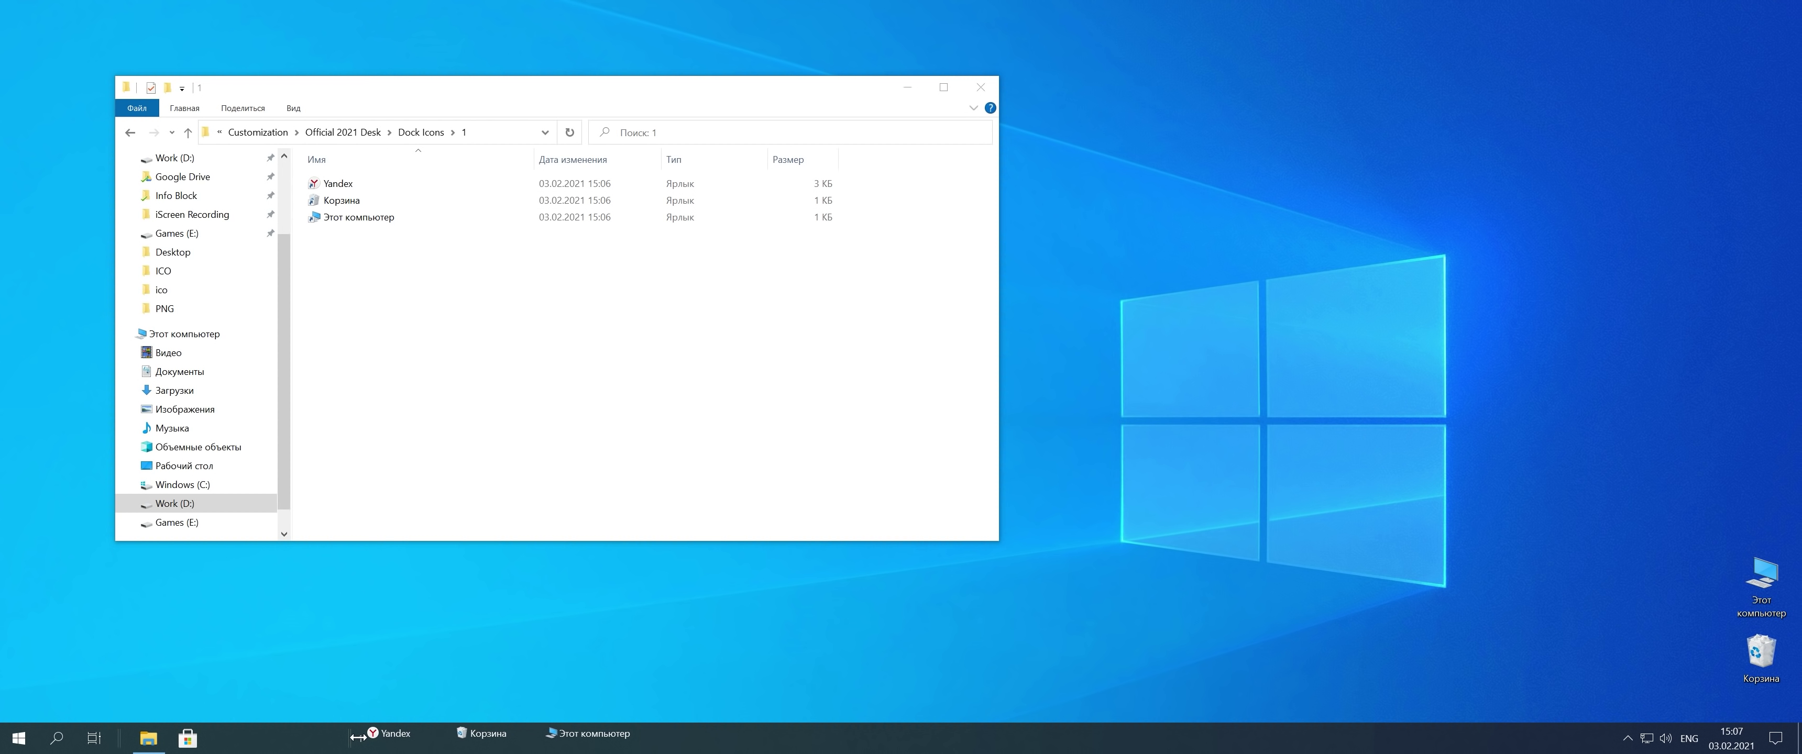
Step: Hide the new toolbar's labels and title and switch its shortcuts to large icons
right_click(359, 738)
left_click(413, 306)
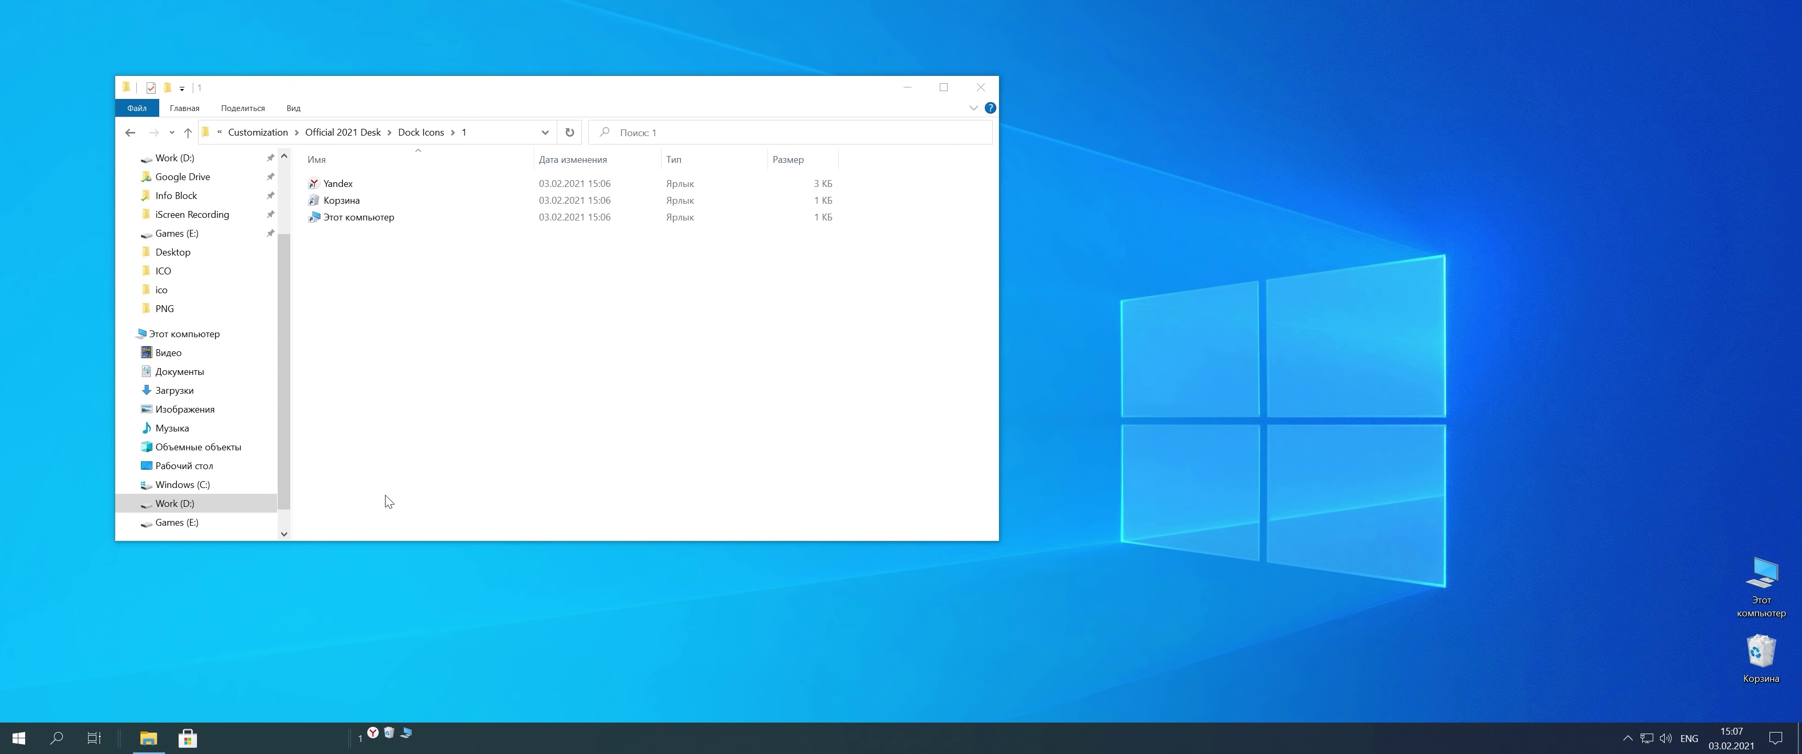
right_click(365, 742)
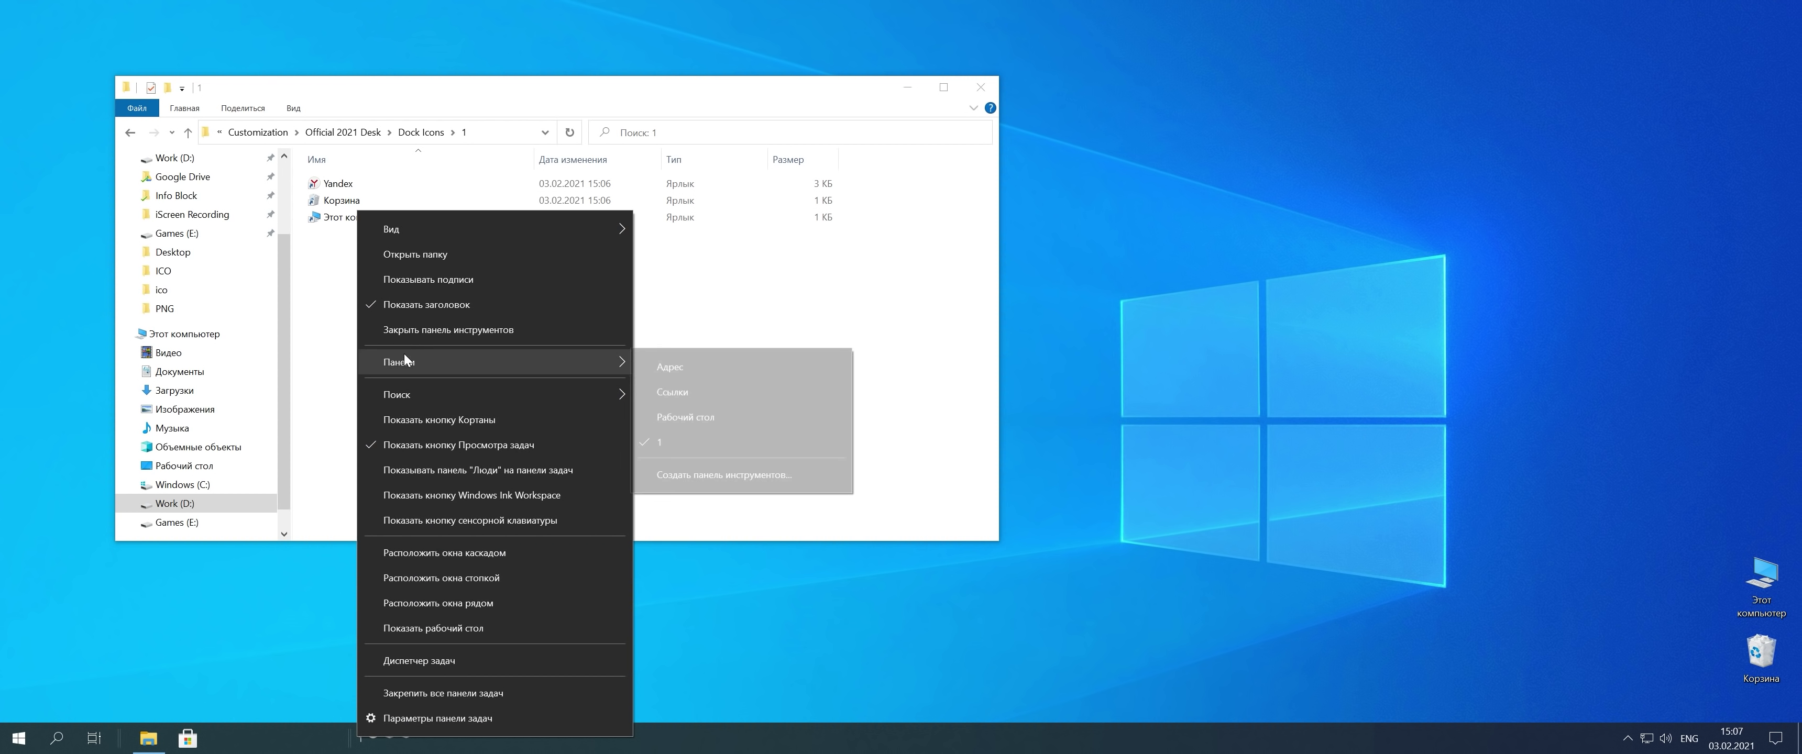
left_click(412, 306)
mouse_move(574, 233)
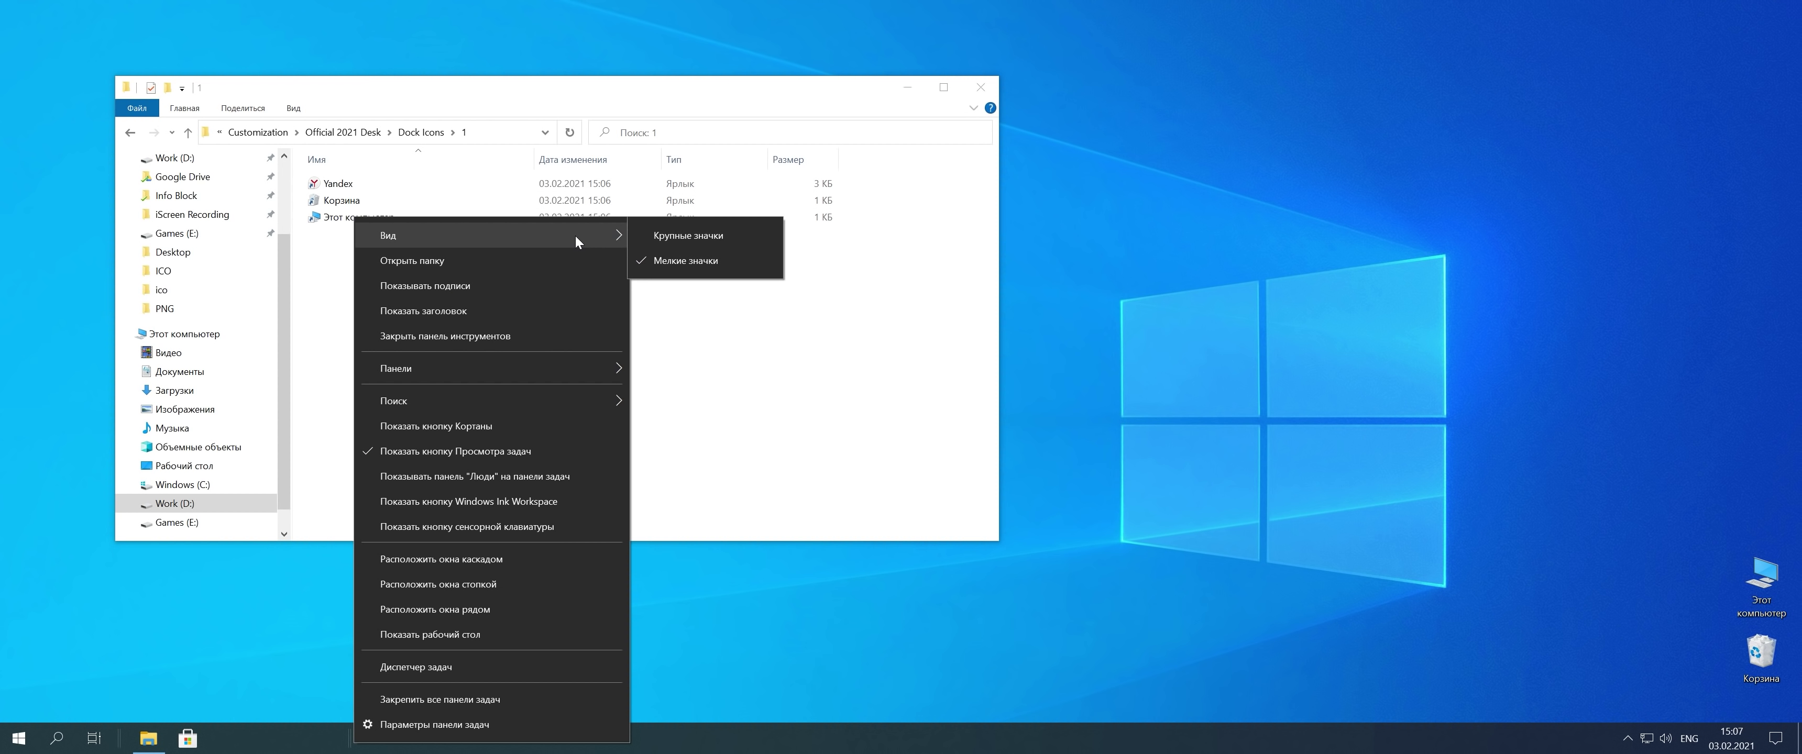
left_click(741, 236)
Step: Move the shortcut toolbar ahead of the pinned apps on the taskbar and lock the taskbar
left_click_drag(363, 735, 262, 738)
left_click_drag(129, 745, 218, 740)
right_click(404, 744)
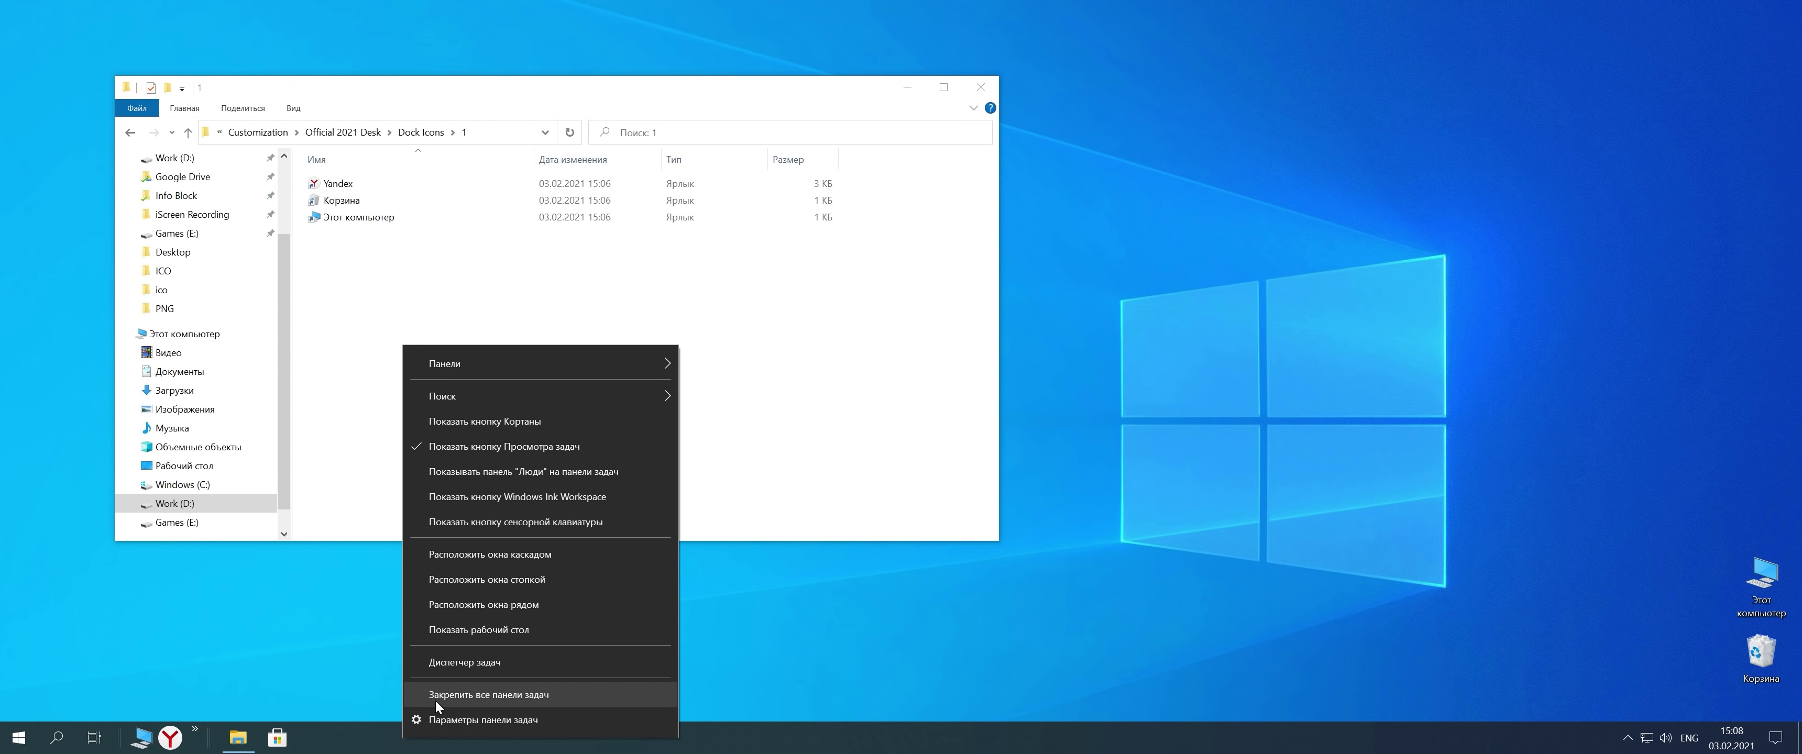
left_click(420, 695)
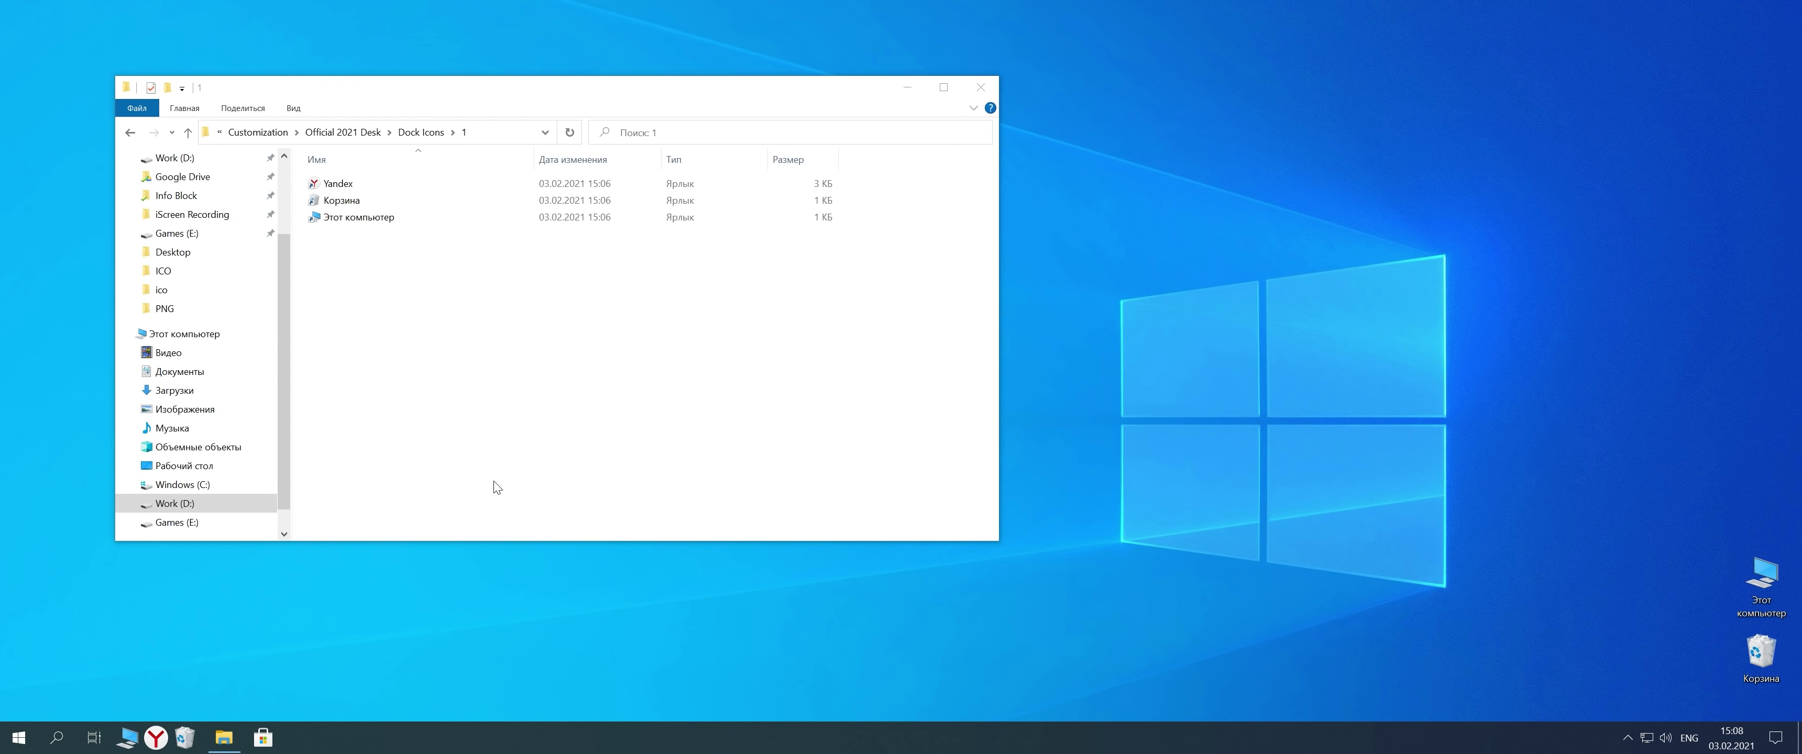
Step: Switch to Discord, find the Lumicons pack in the icons channel, then download and open its archive
key("super")
left_click(76, 304)
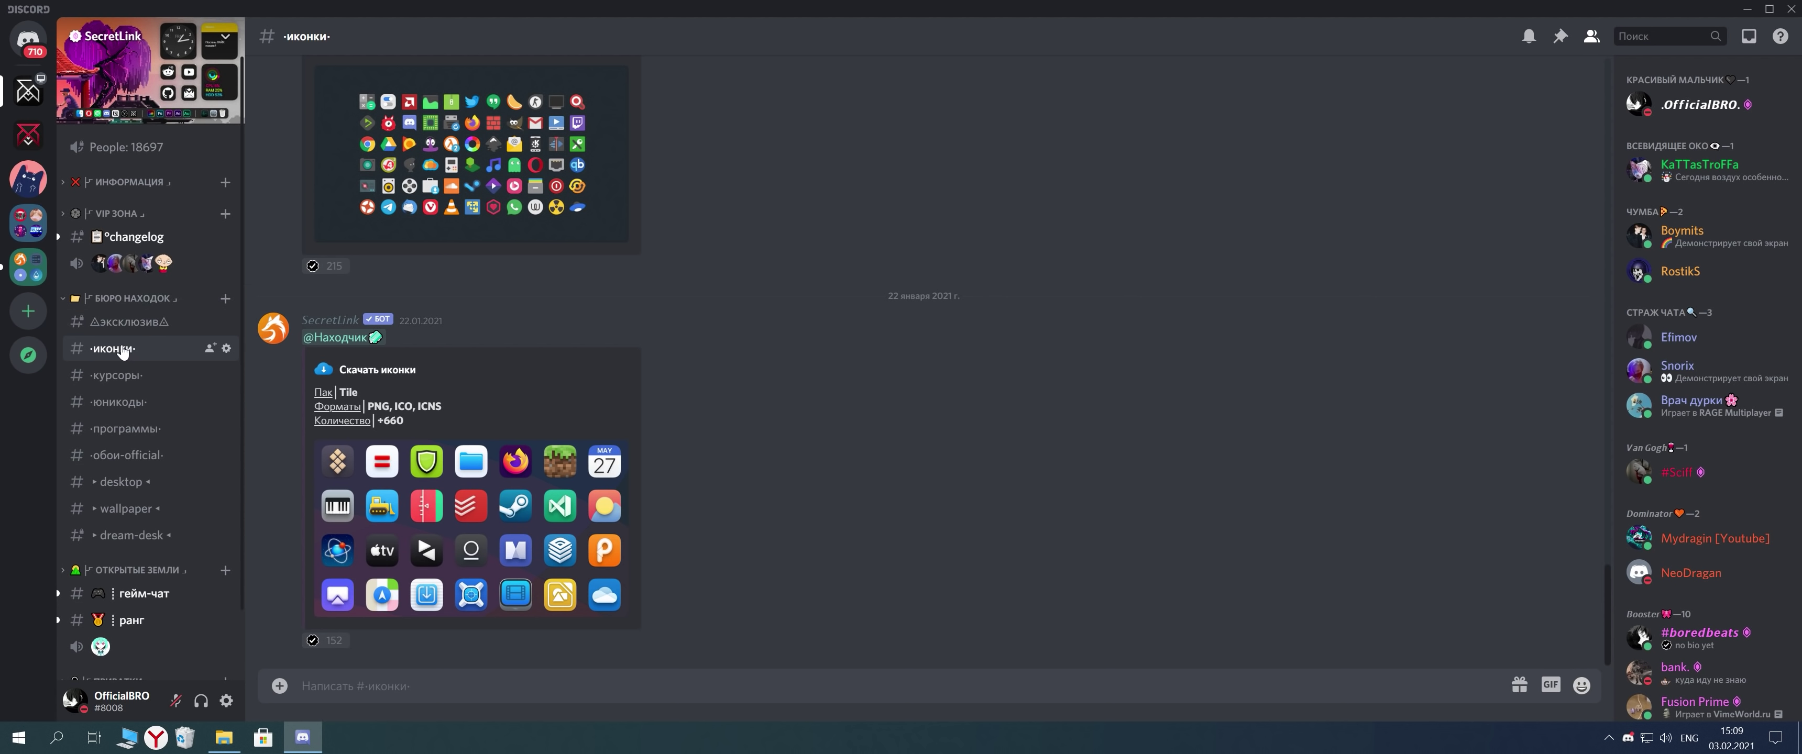
scroll(669, 438, "up", 10)
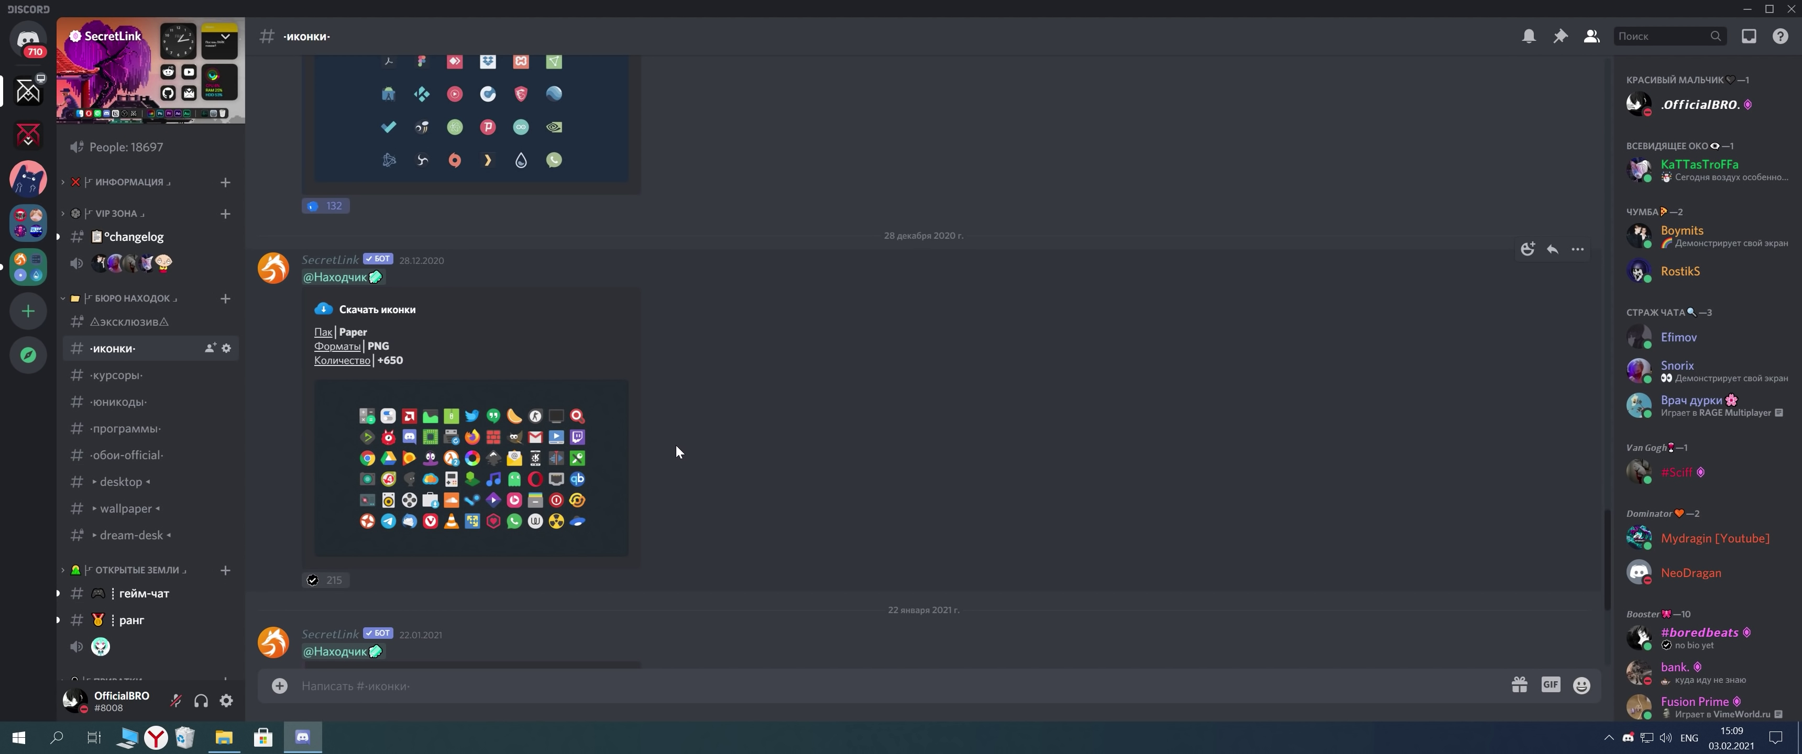
scroll(676, 450, "up", 15)
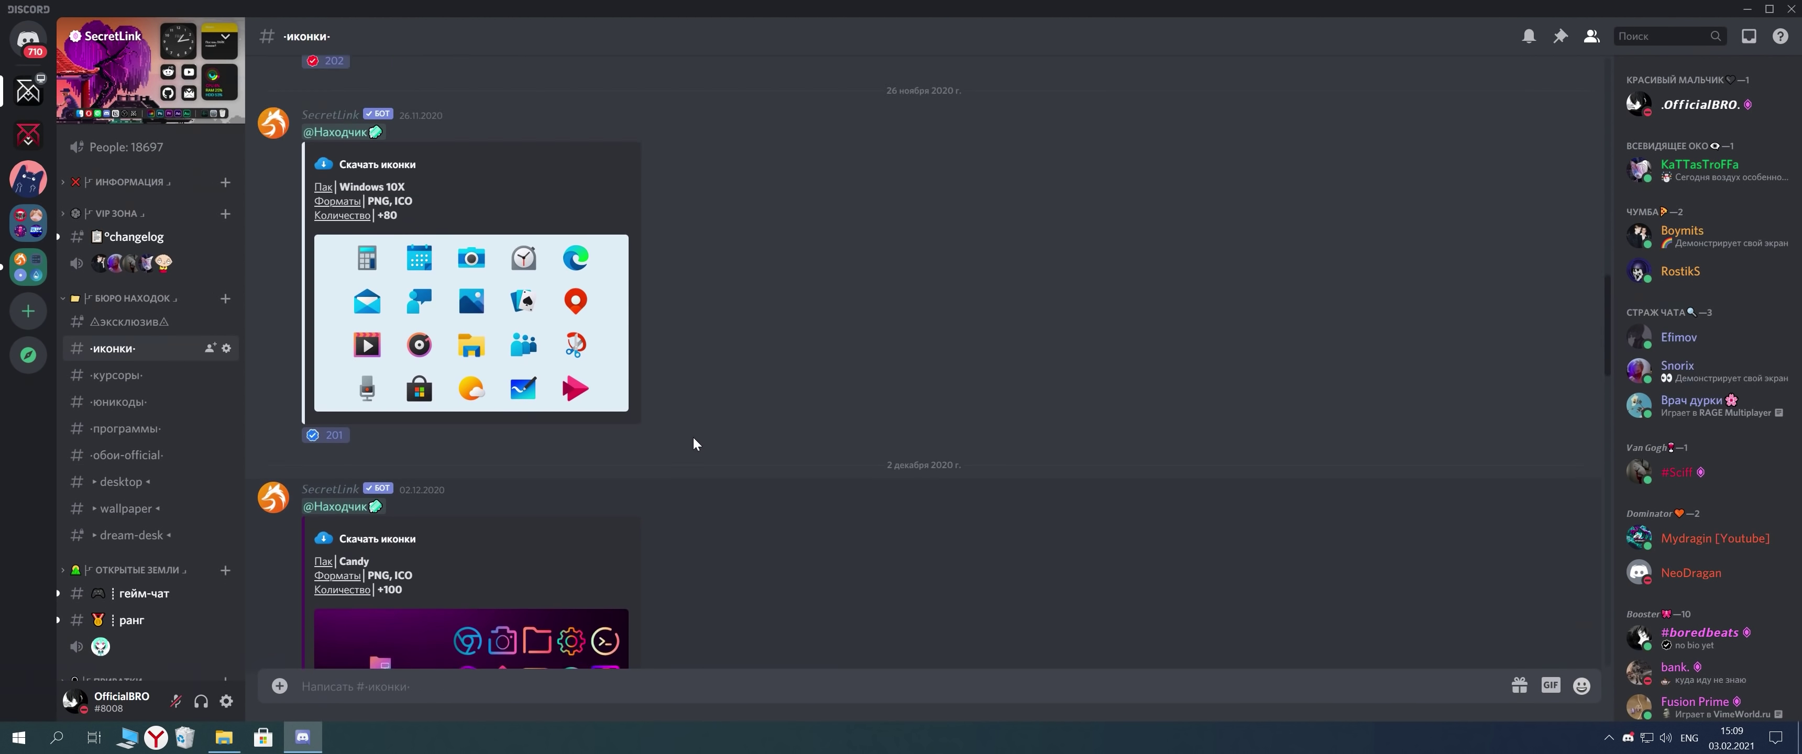
scroll(689, 441, "up", 5)
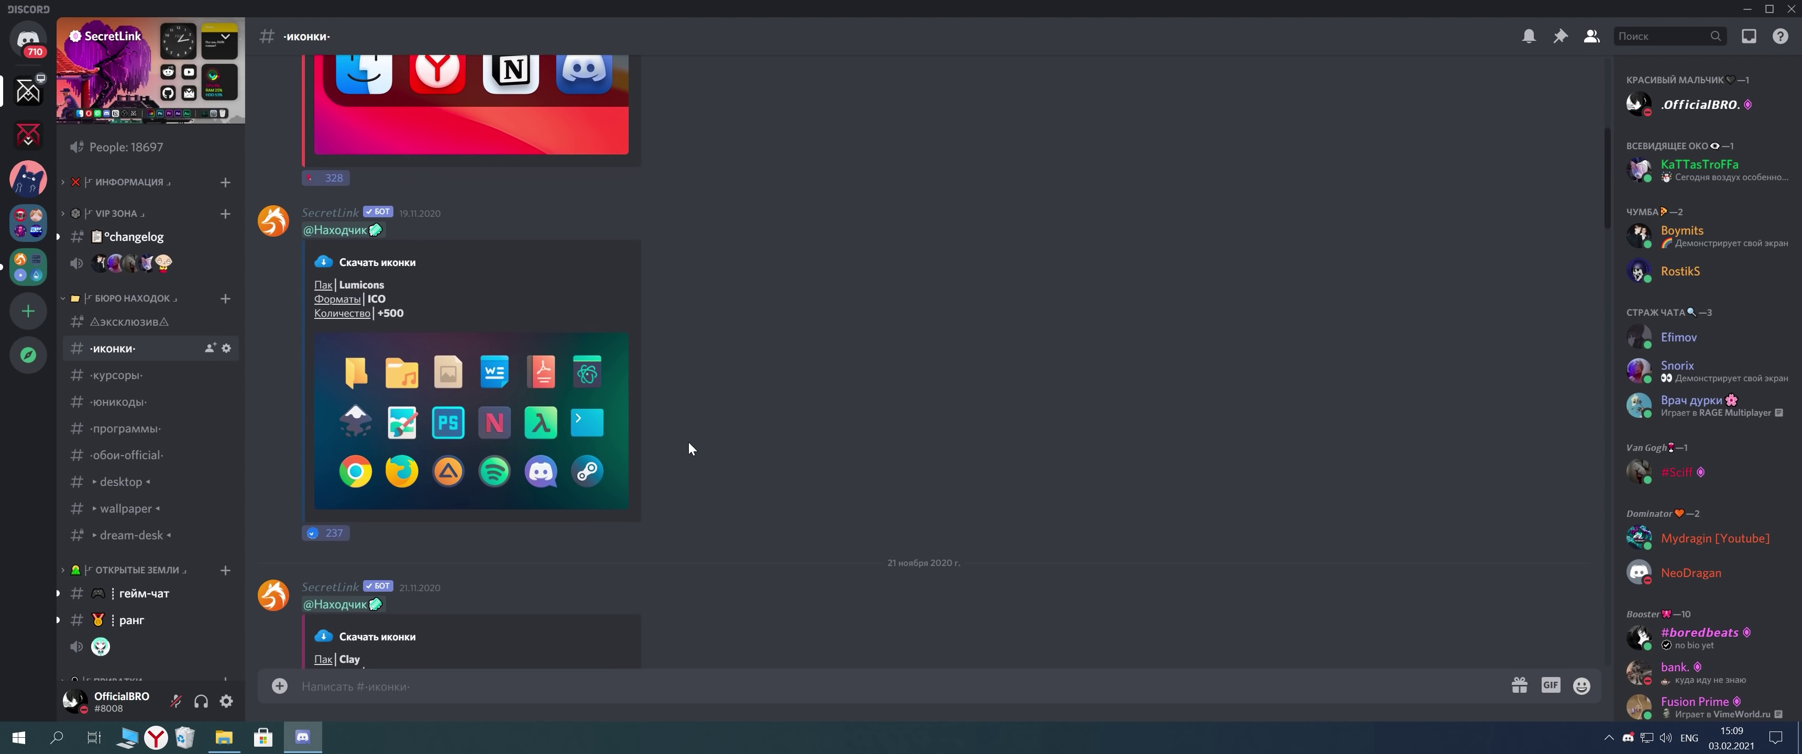
left_click(391, 267)
left_click(923, 413)
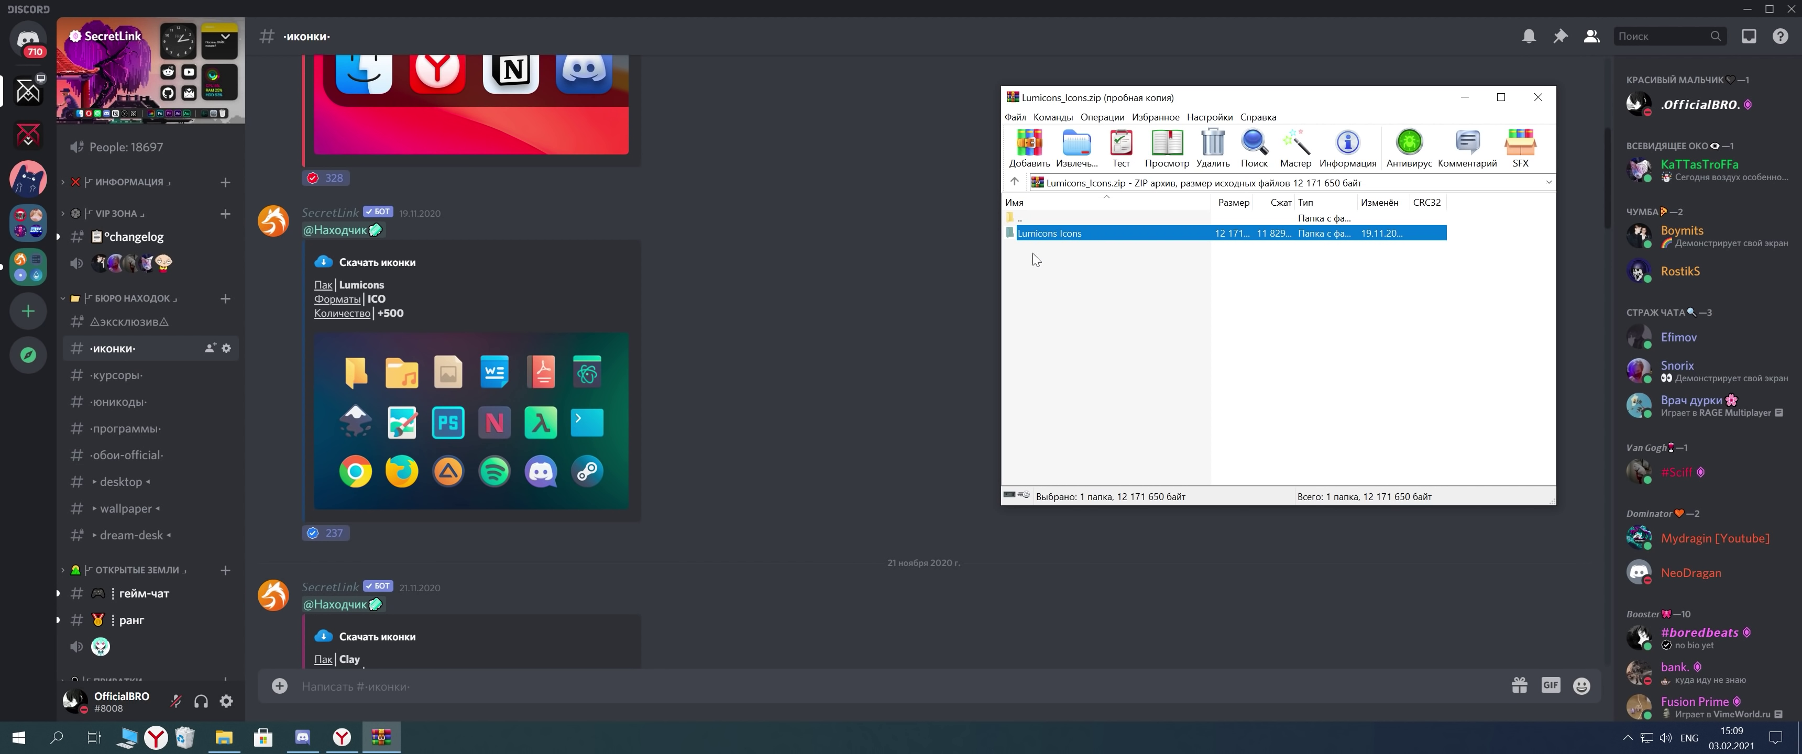
Step: Extract the Lumicons Icons folder from the archive into Dock Icons and close the archive
left_click(223, 738)
double_click(329, 184)
left_click_drag(1049, 233, 490, 300)
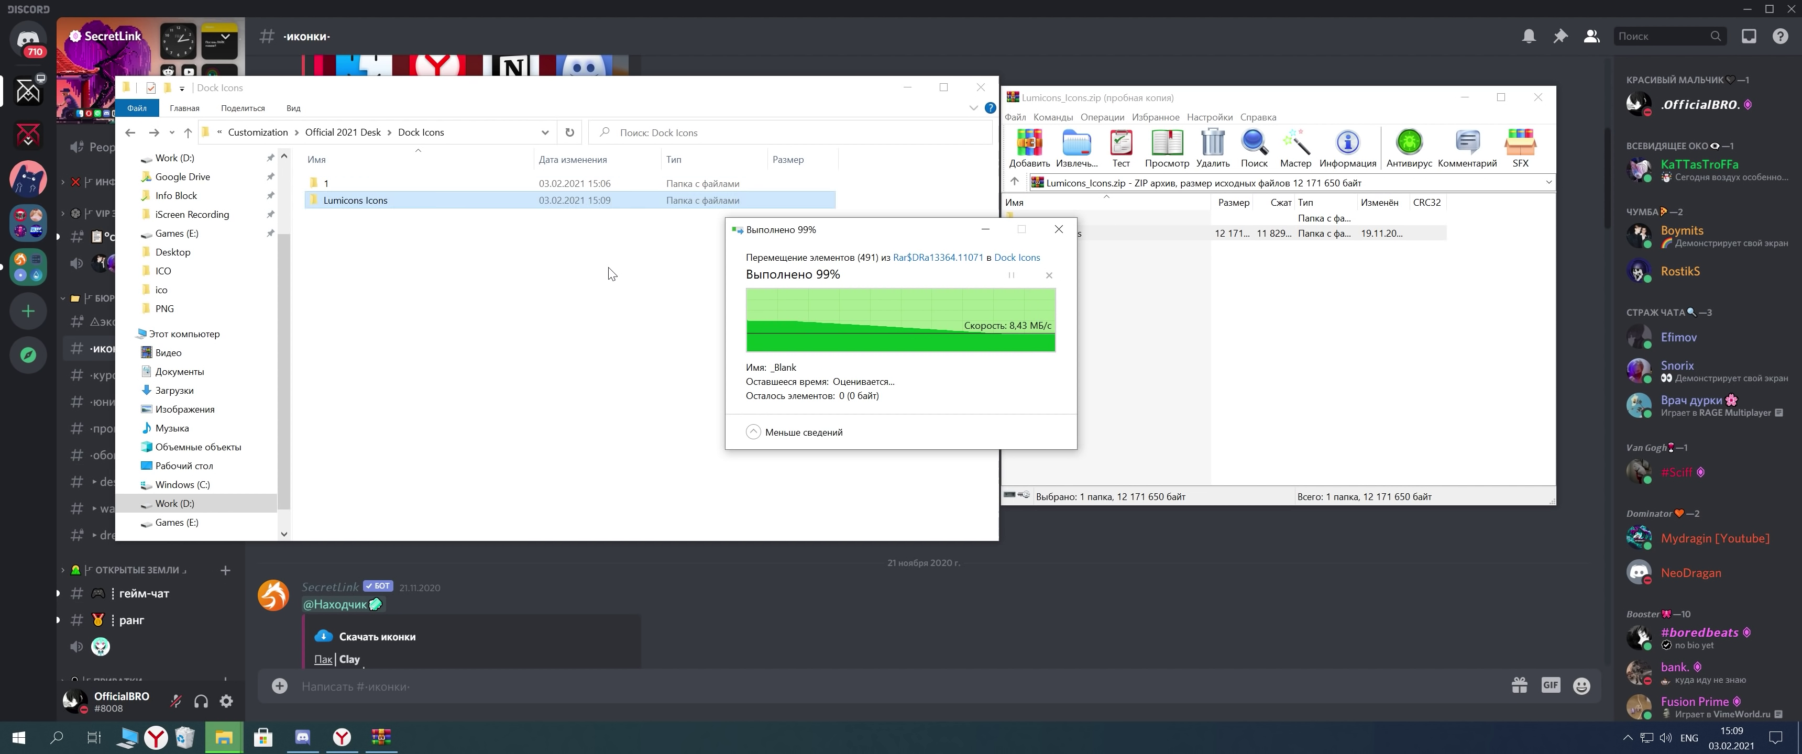
left_click(1538, 98)
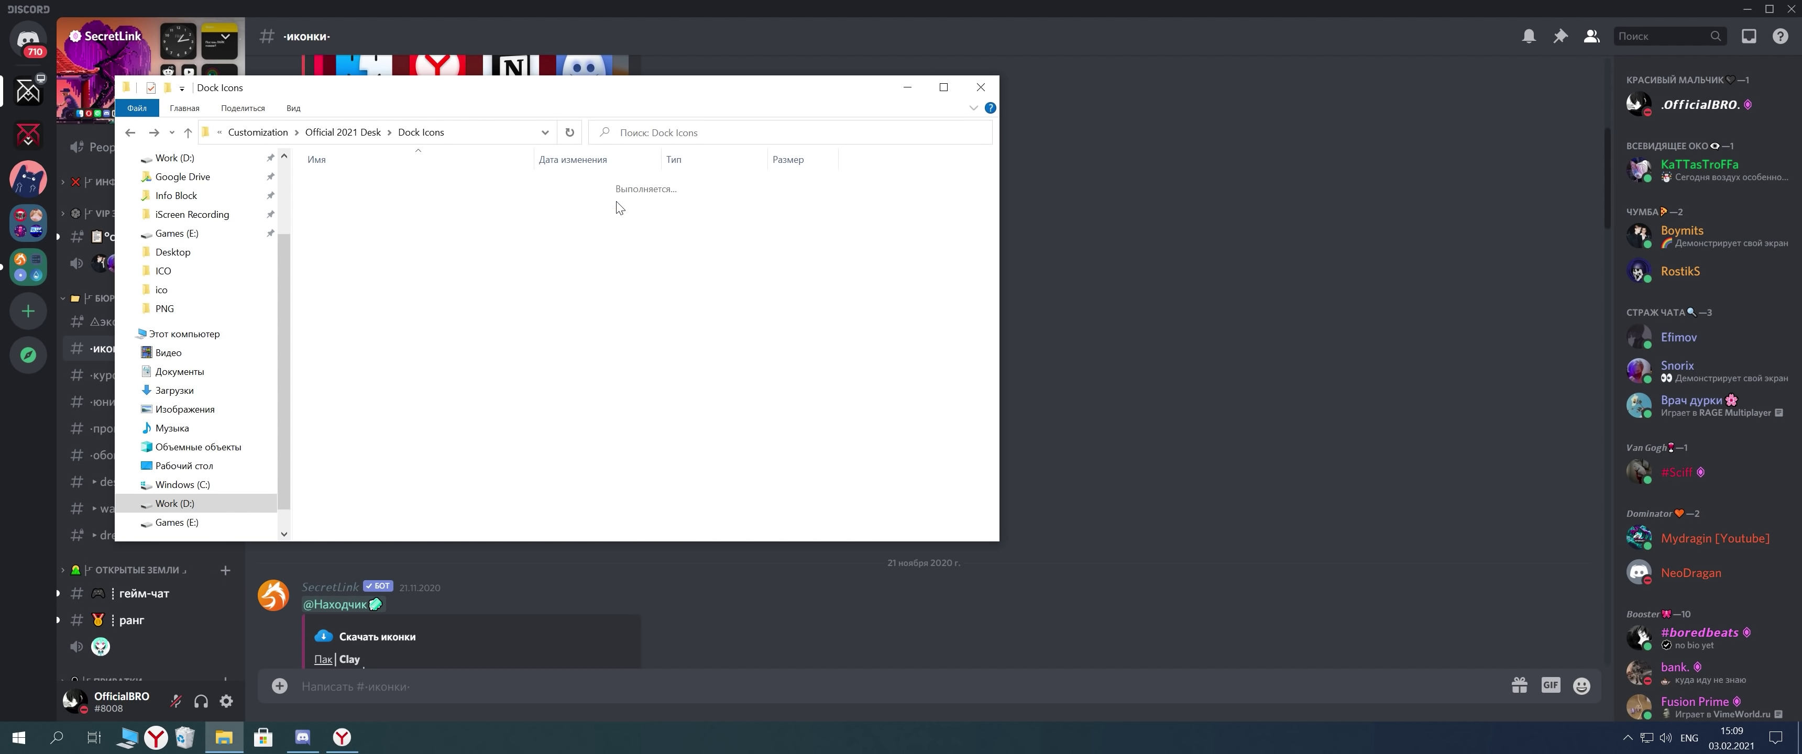
Step: Open the extracted Lumicons Icons folder, copy its path and return to Dock Icons
double_click(609, 200)
left_click(490, 136)
left_click(187, 132)
Step: Start changing the Yandex shortcut's icon in its properties and browse the Lumicons Icons folder for a replacement
double_click(339, 184)
right_click(348, 186)
left_click(378, 560)
left_click(523, 481)
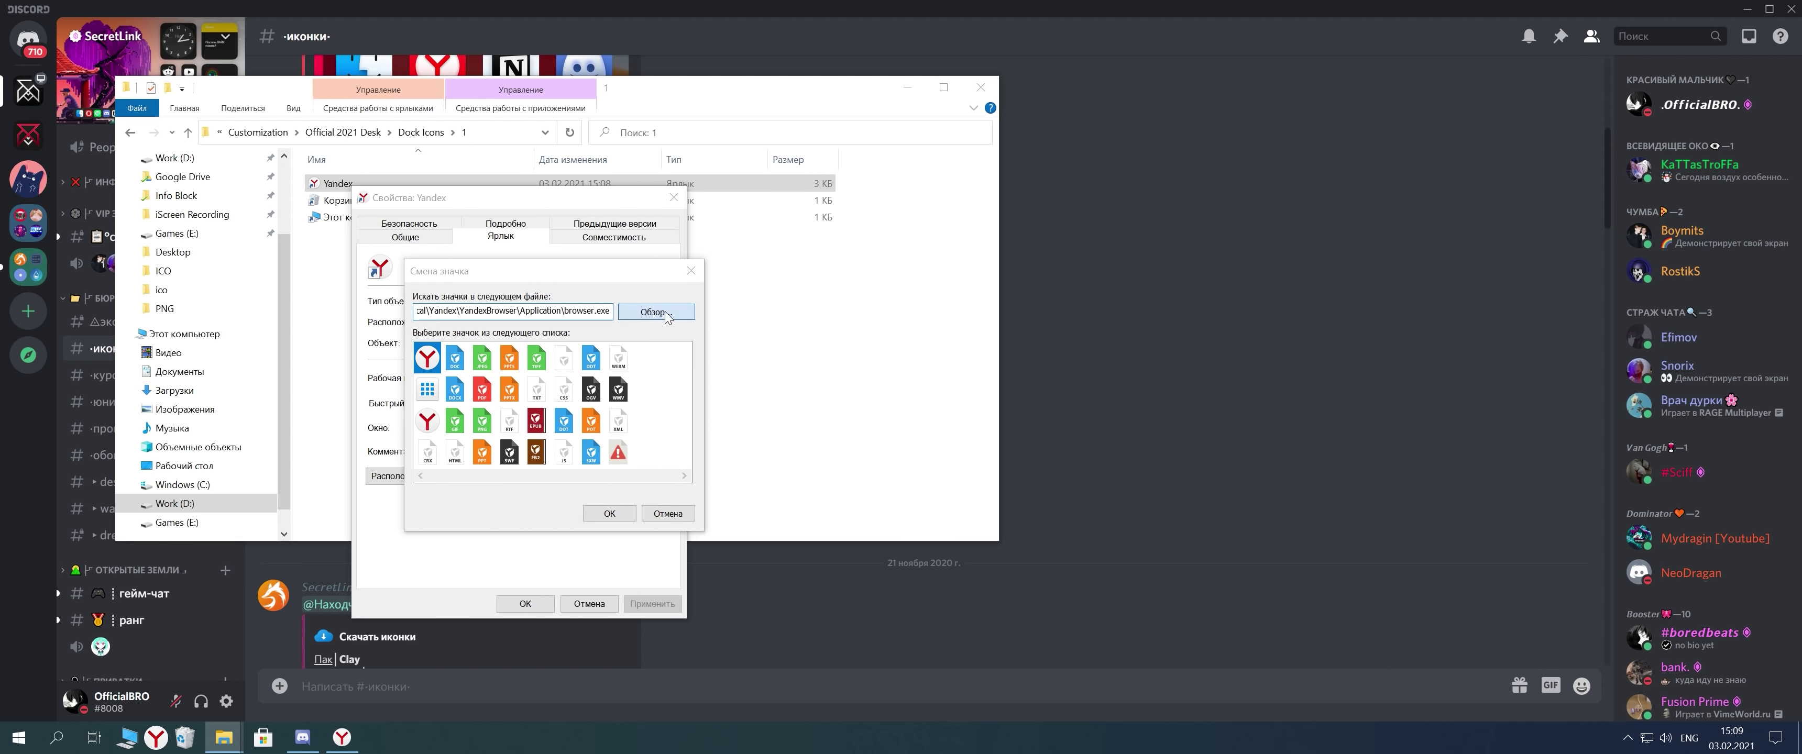
left_click(655, 316)
left_click(1049, 193)
type("D:\\iWindows custom\\Customization\\Official 2021 Desk\\Dock Icons\\Lumicons Icons")
key("Return")
scroll(999, 413, "down", 4)
scroll(999, 364, "down", 5)
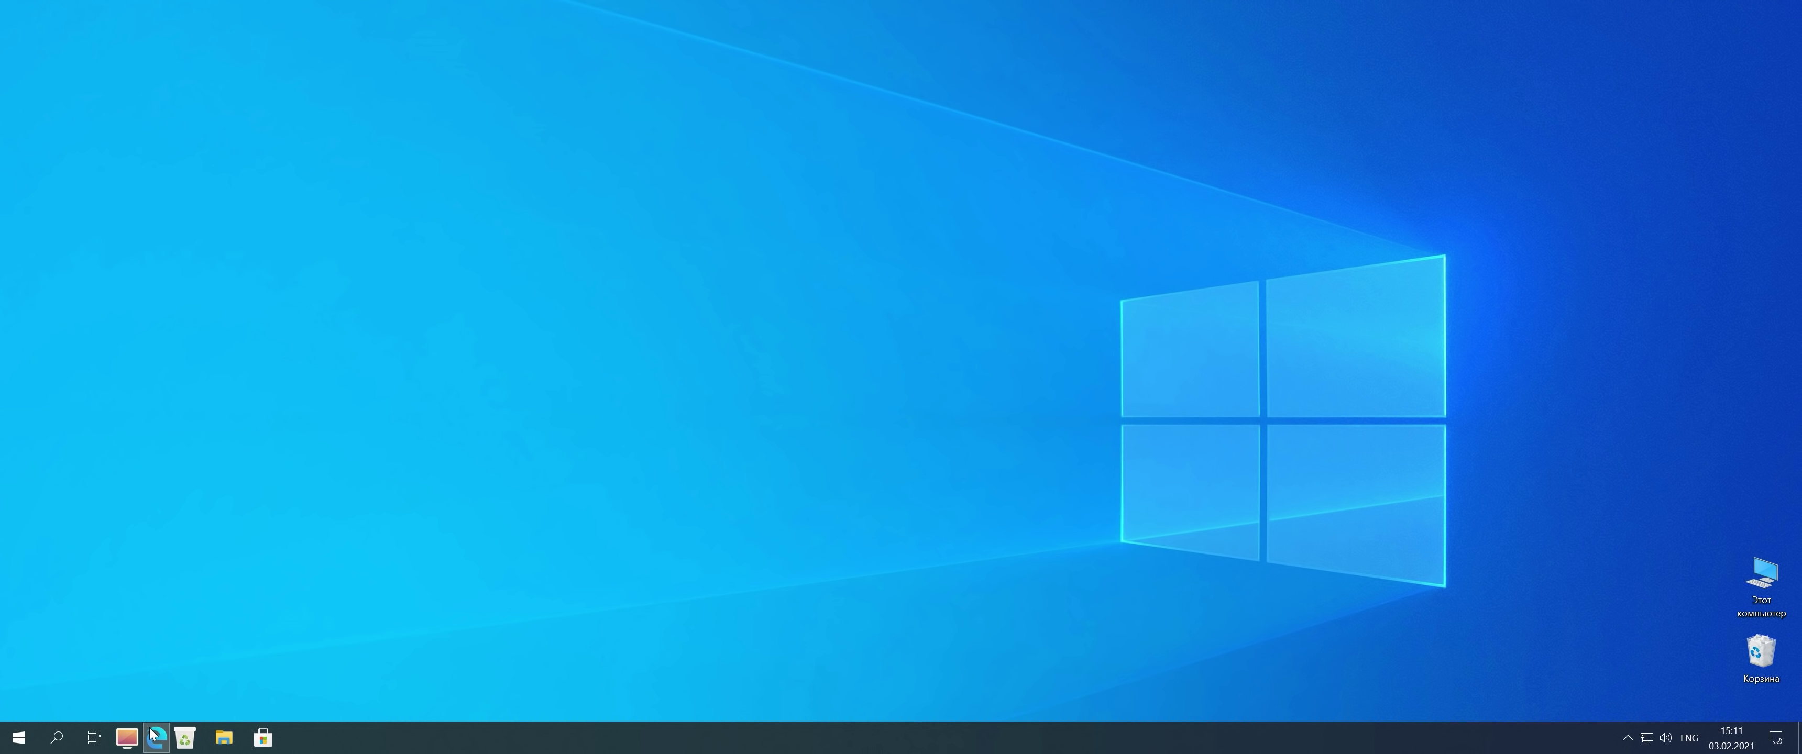
Step: Unpin Microsoft Store and File Explorer from the taskbar and hide the Task View button
right_click(263, 737)
left_click(269, 704)
right_click(223, 737)
left_click(242, 705)
right_click(274, 735)
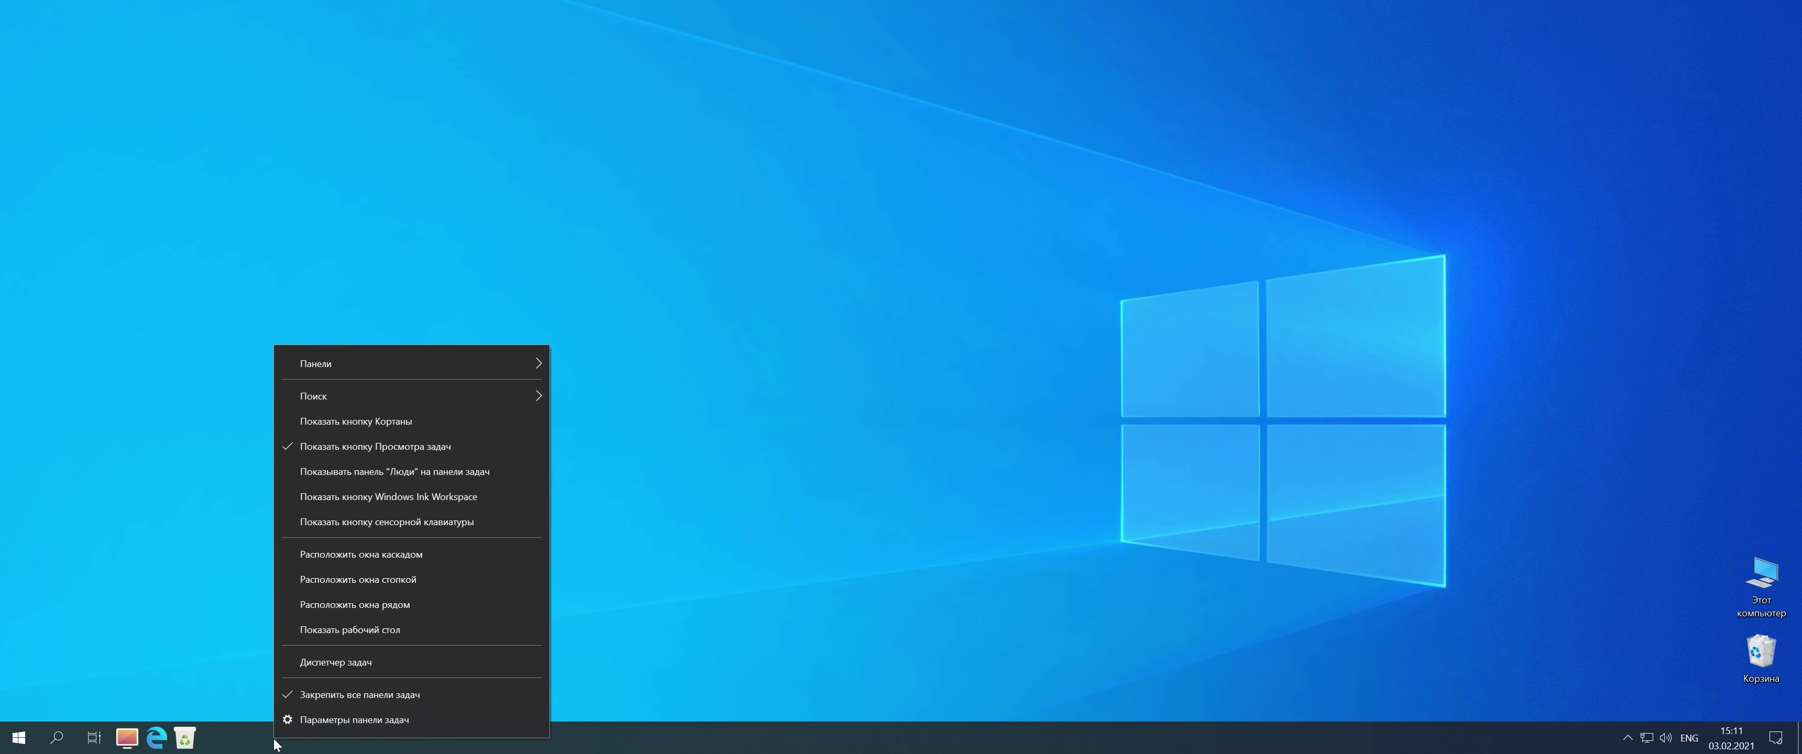
left_click(361, 447)
Step: Set the taskbar's screen position to the top in the taskbar settings and check the Start menu there
right_click(802, 736)
left_click(839, 707)
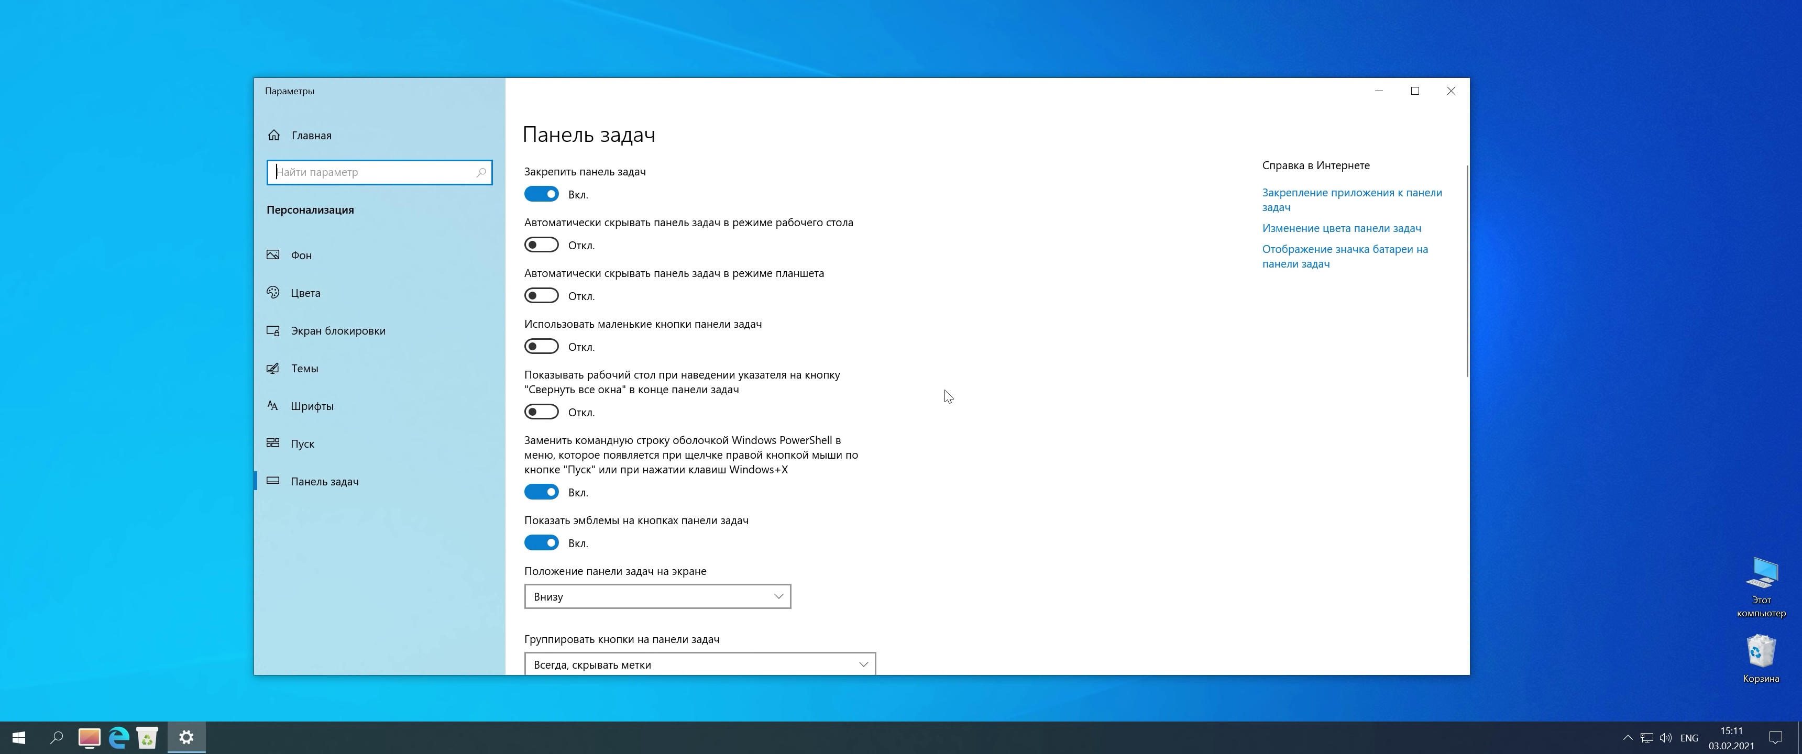
scroll(948, 394, "down", 3)
scroll(963, 384, "down", 2)
left_click(605, 326)
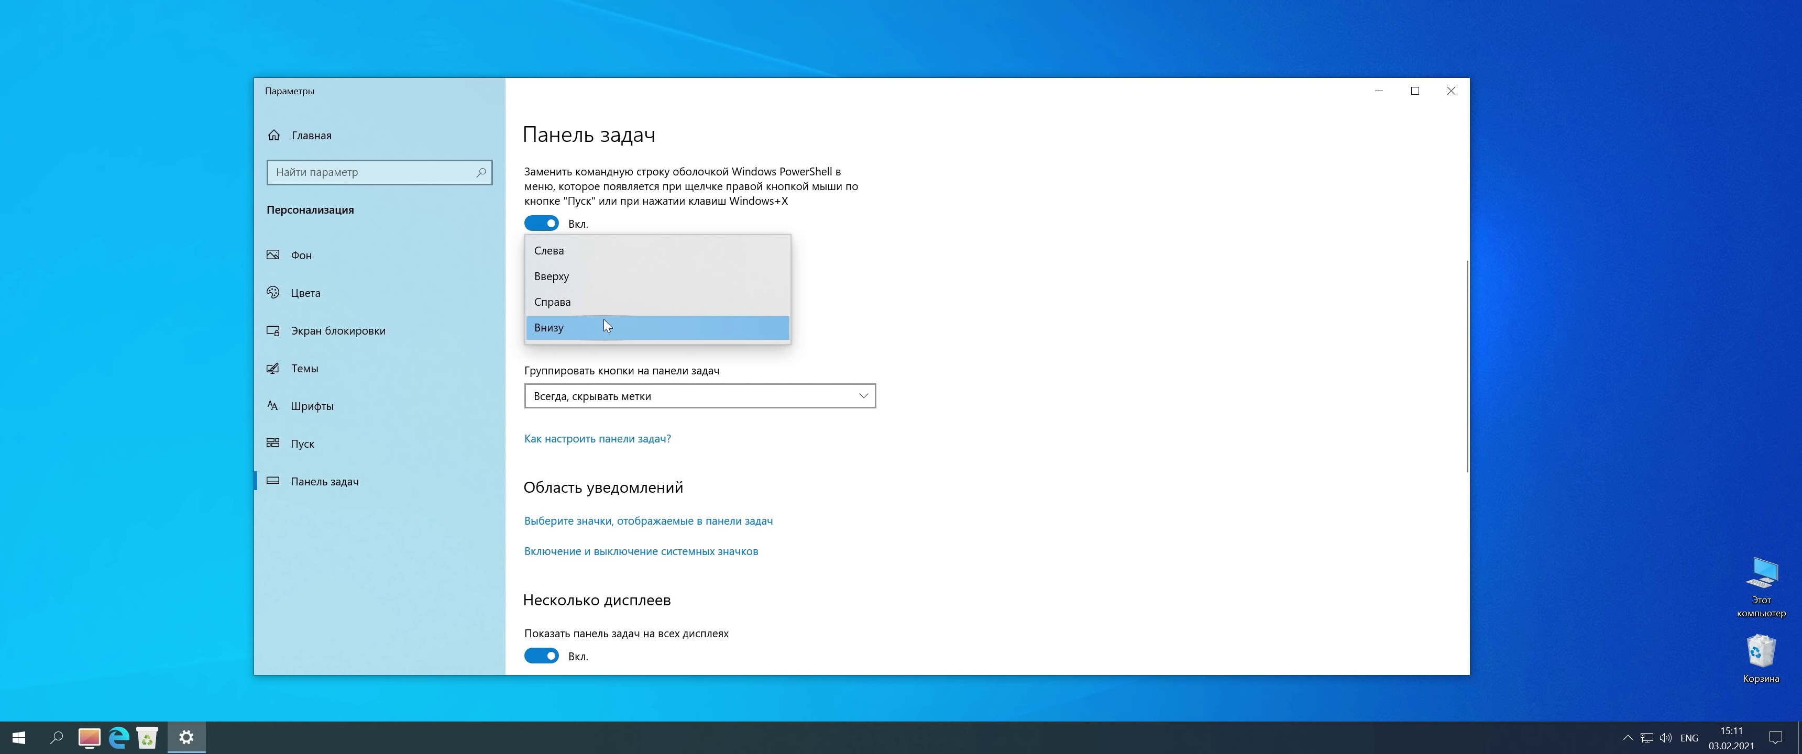
left_click(588, 277)
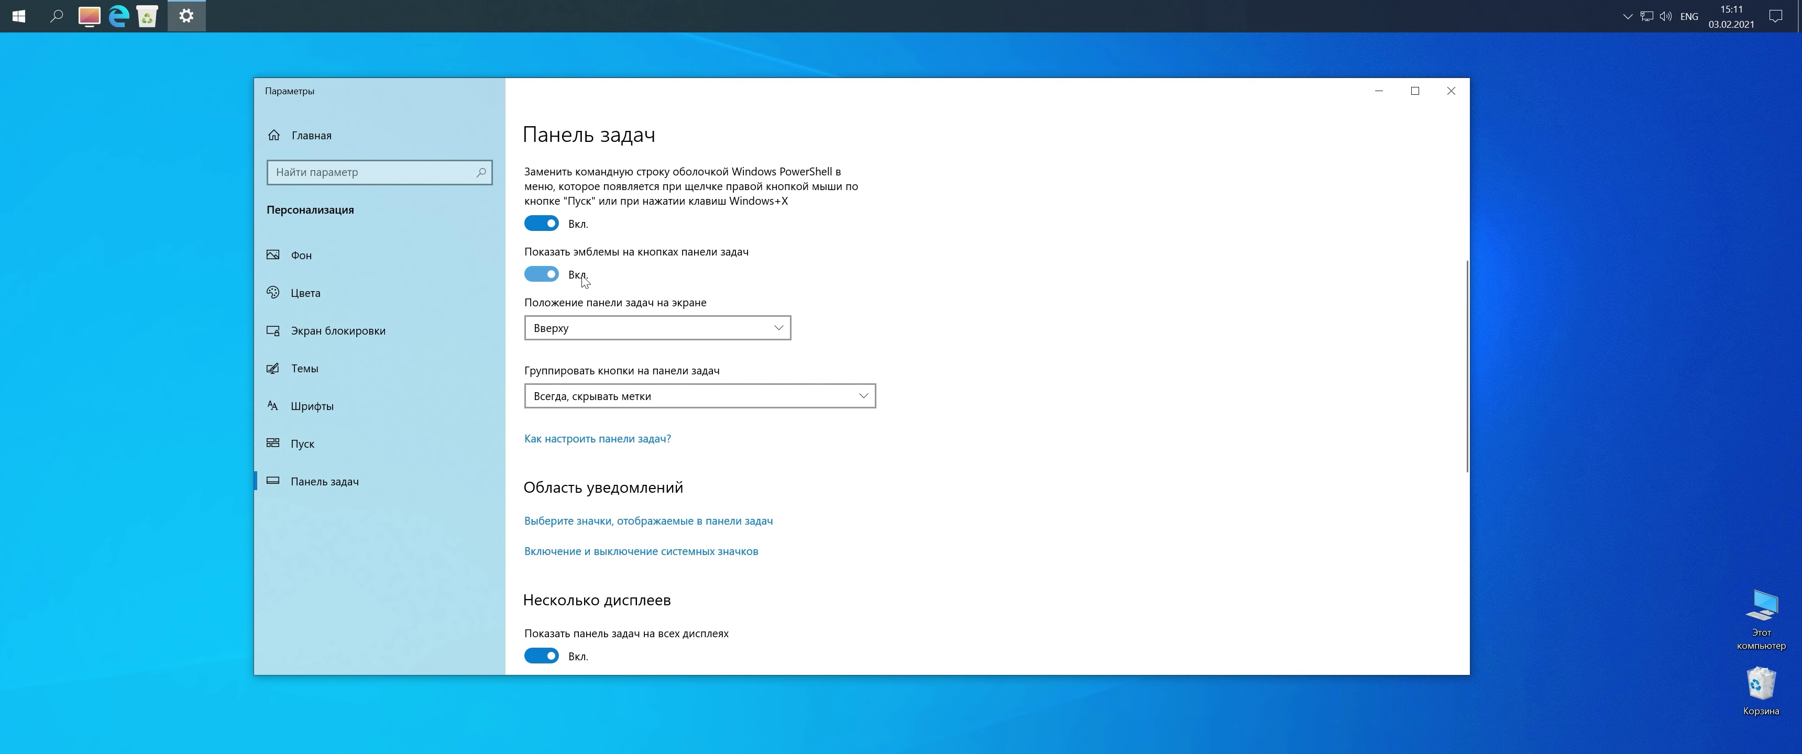
left_click(18, 17)
left_click(19, 17)
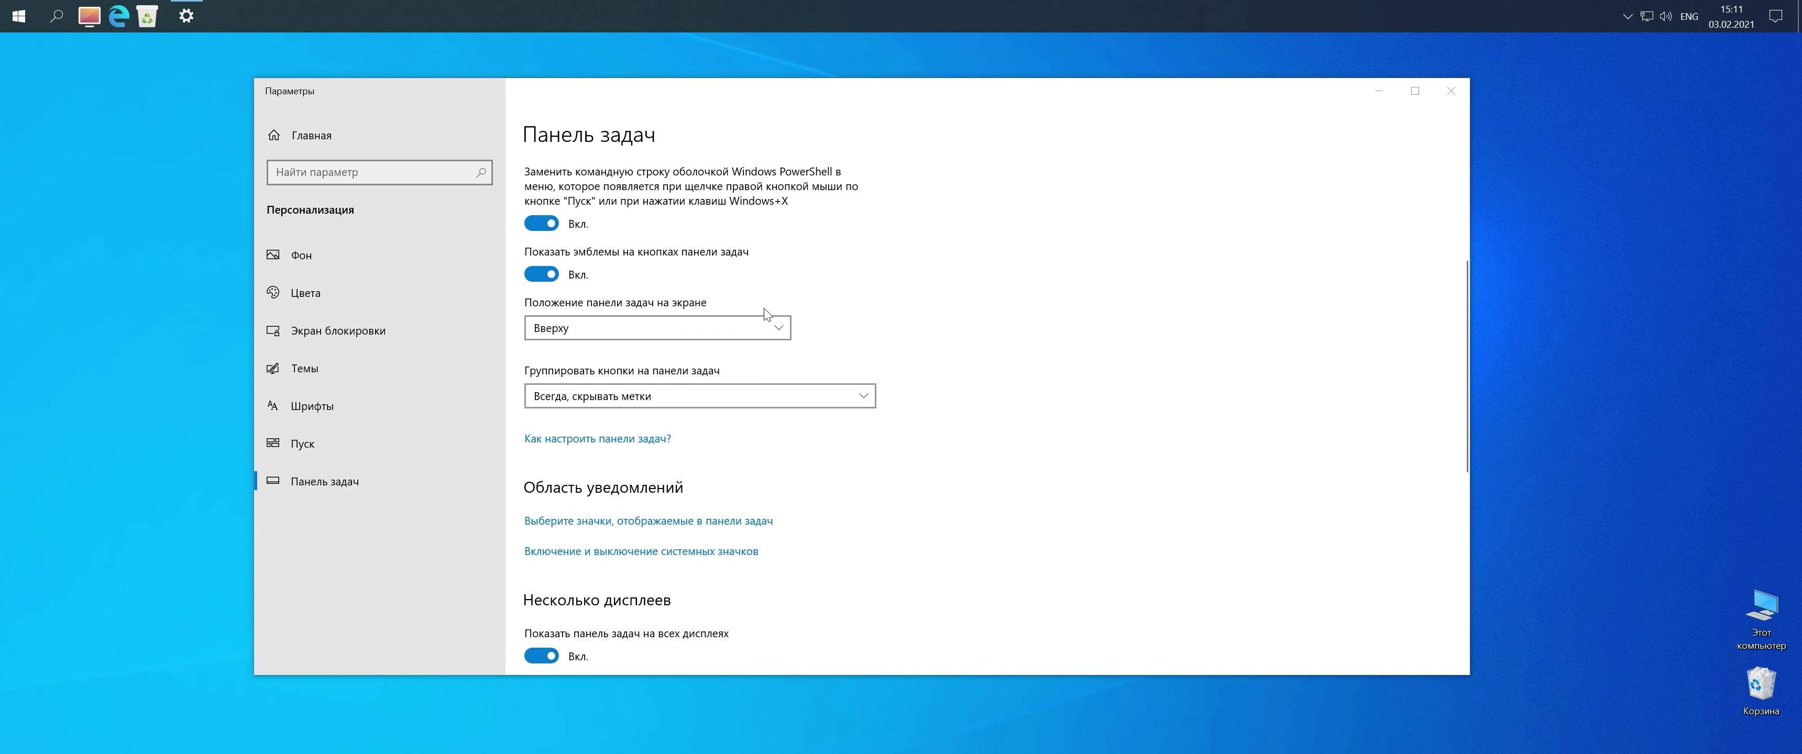
Step: Change the taskbar button grouping so window labels are shown, and check it with several windows open
left_click(567, 396)
left_click(601, 422)
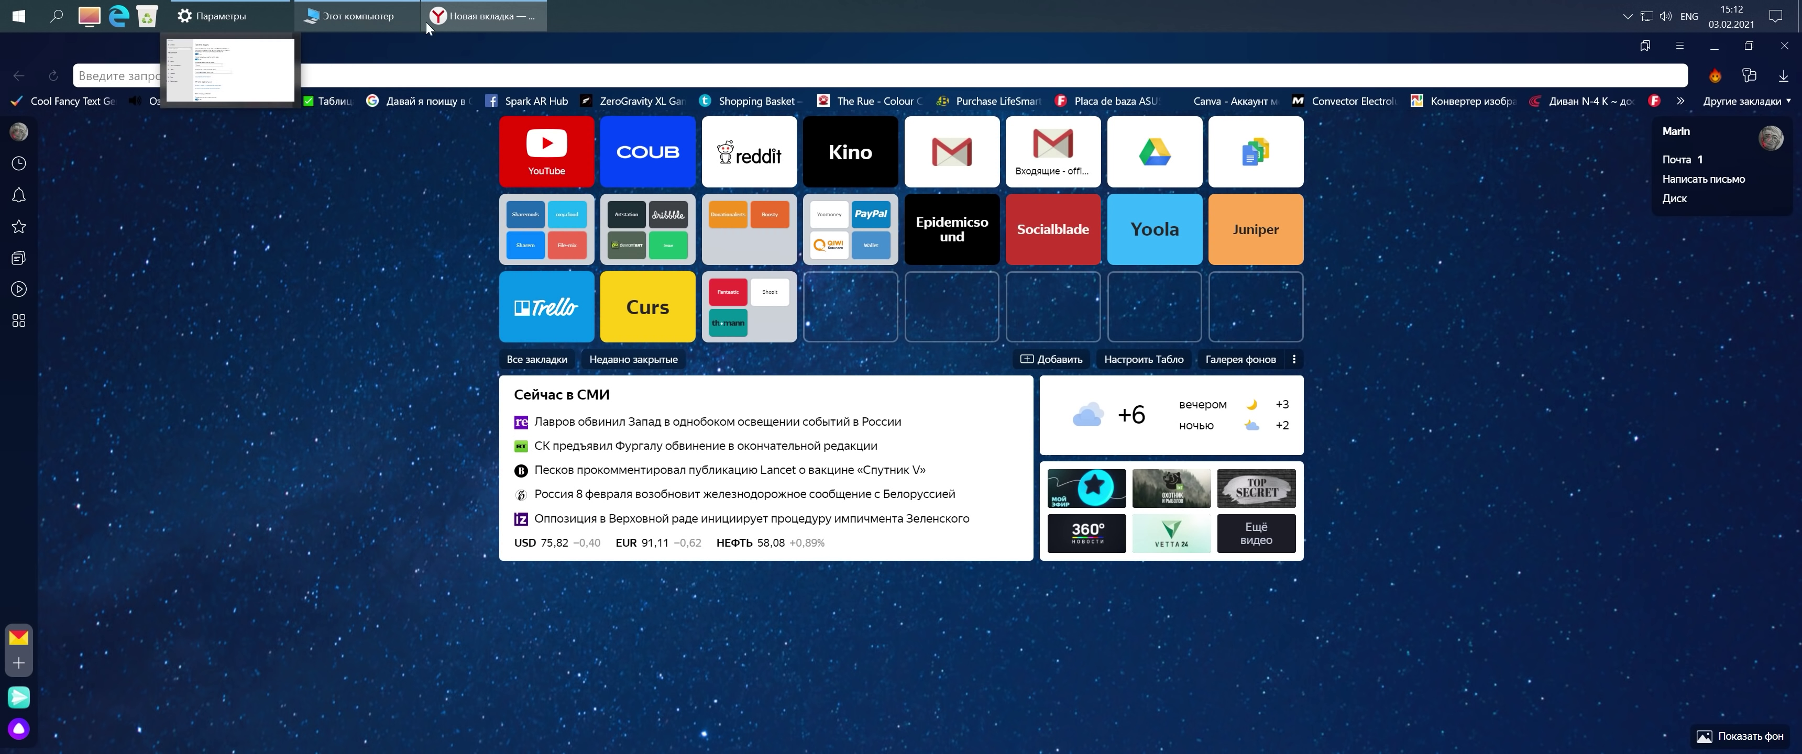
left_click(1714, 46)
left_click_drag(830, 130, 1053, 152)
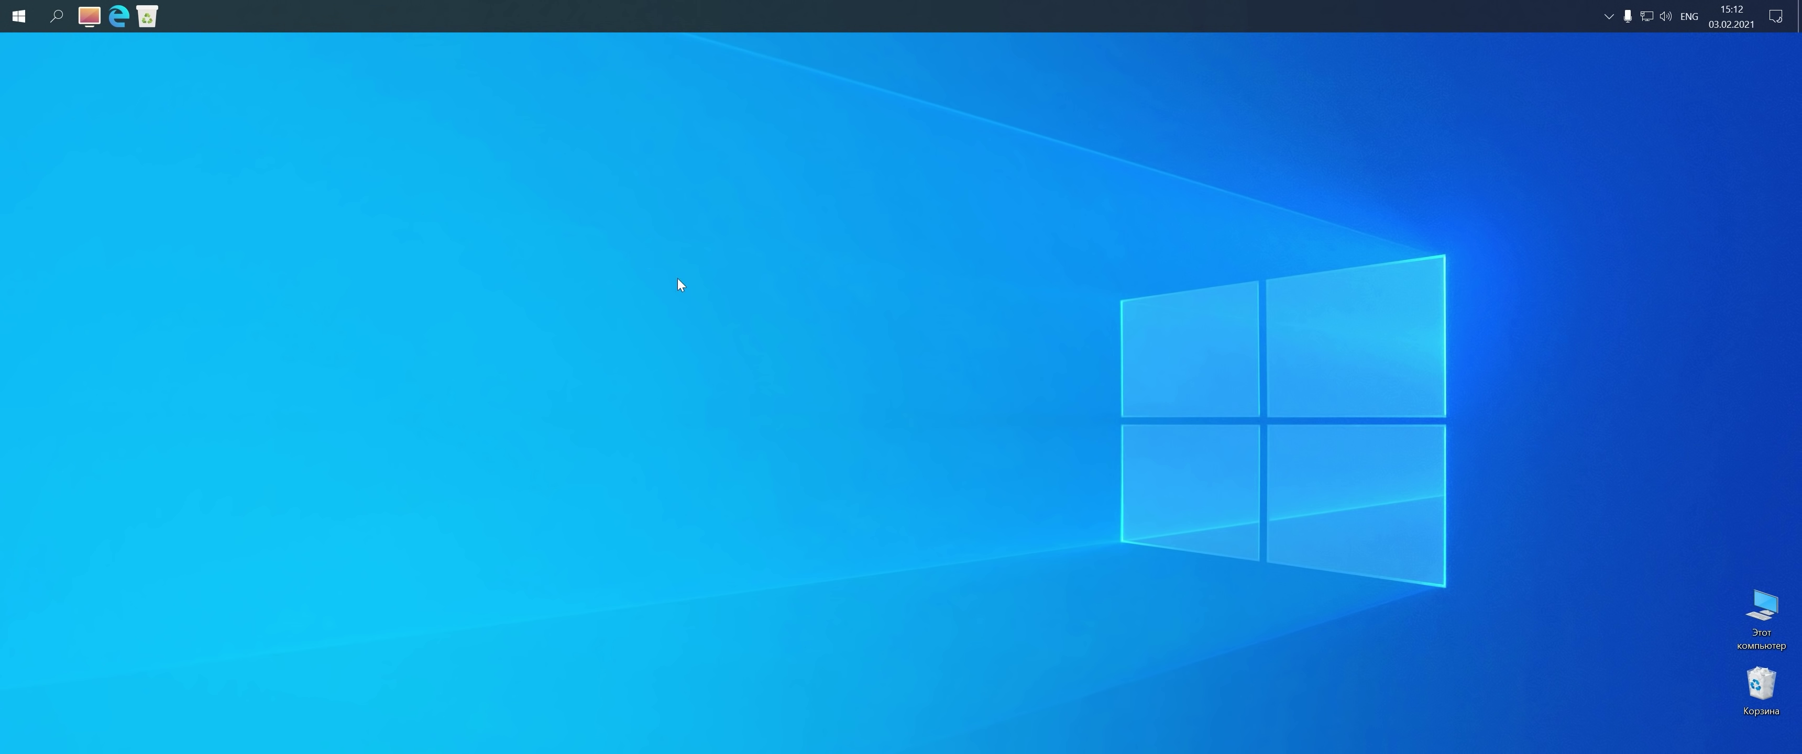
Step: Hide the This PC and Recycle Bin icons from the desktop in the desktop icon settings and close the settings window
left_click_drag(1662, 532, 1713, 689)
right_click(692, 311)
left_click(768, 504)
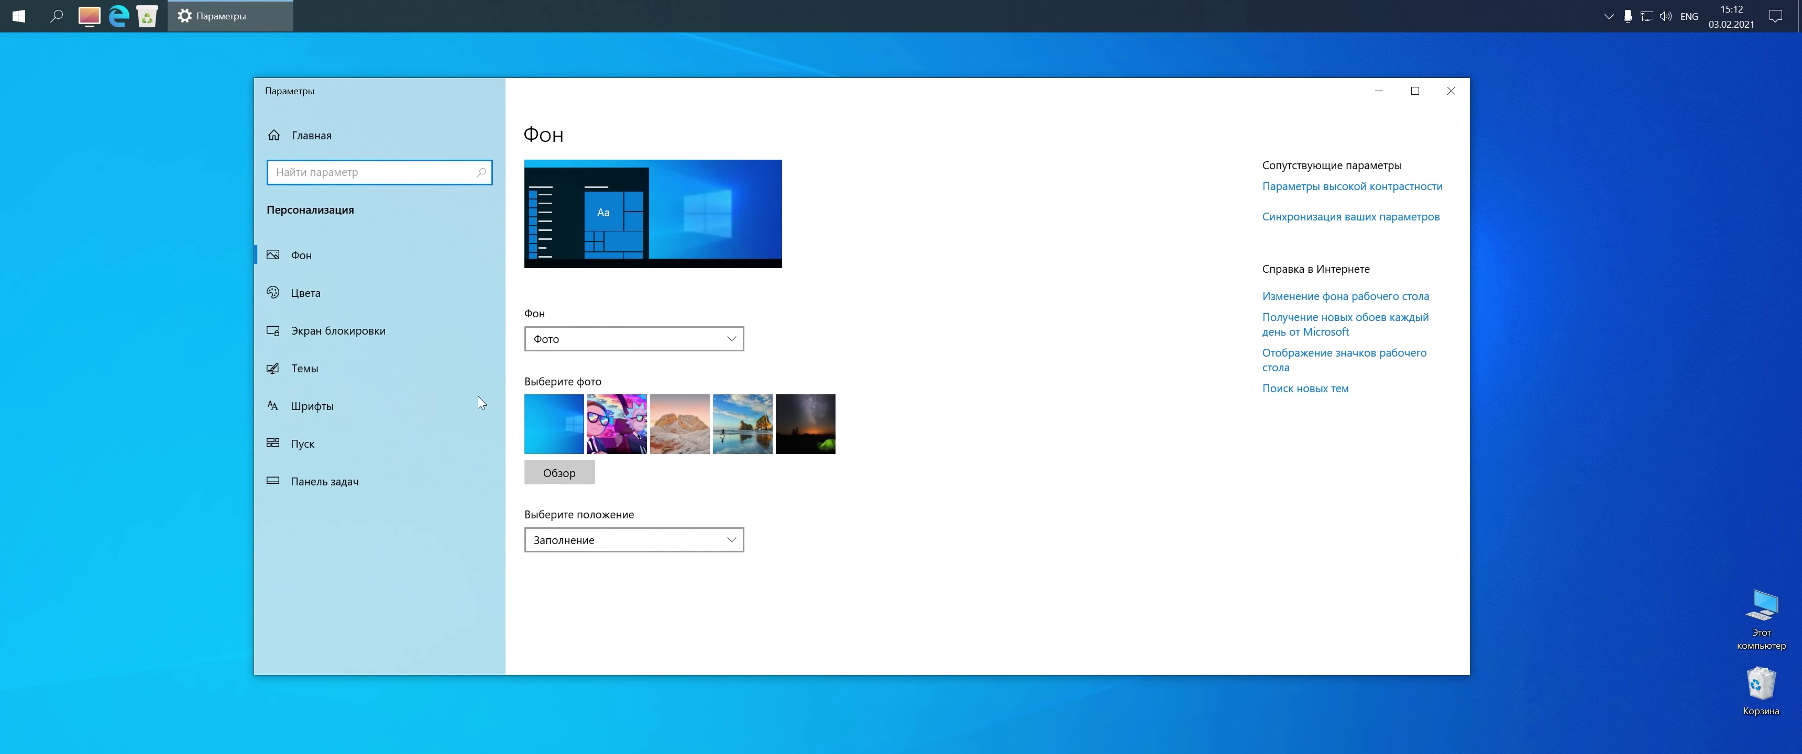
left_click(350, 364)
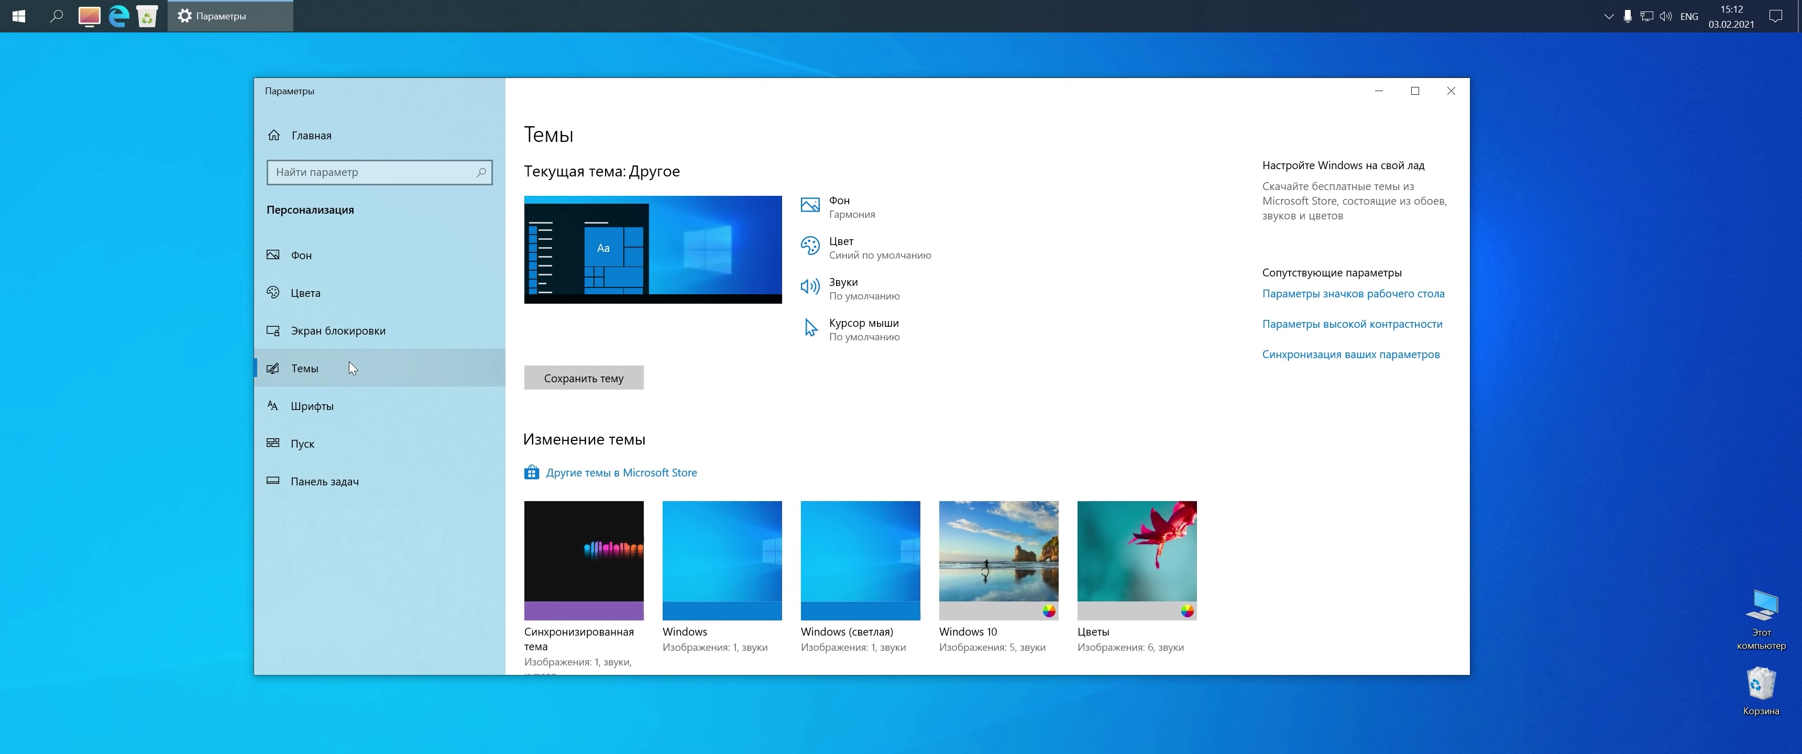
left_click(1317, 294)
left_click(142, 204)
left_click(268, 204)
left_click(264, 476)
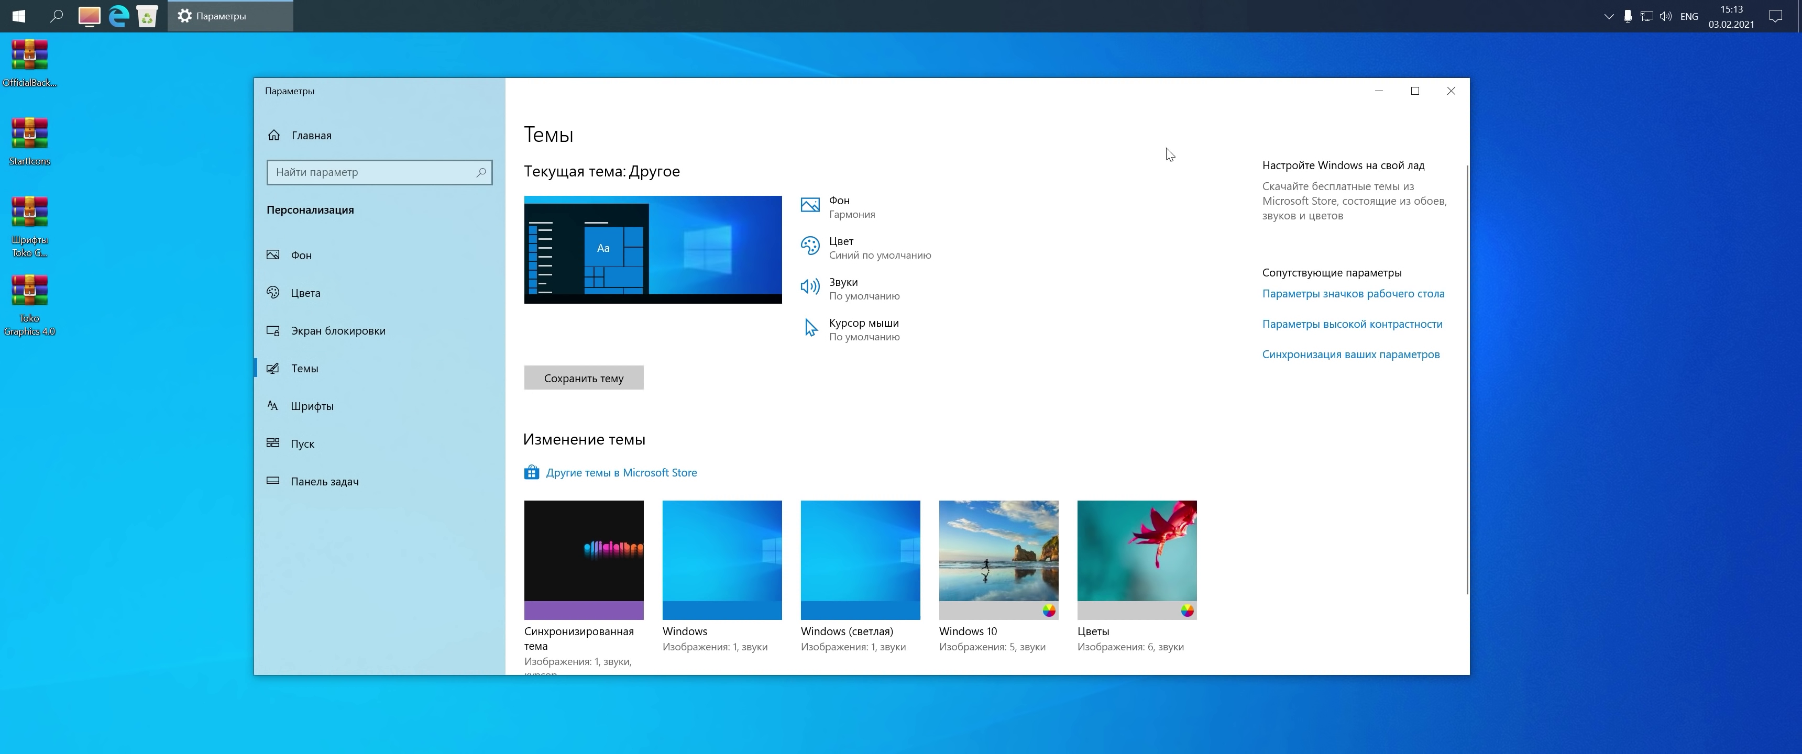
left_click(1451, 90)
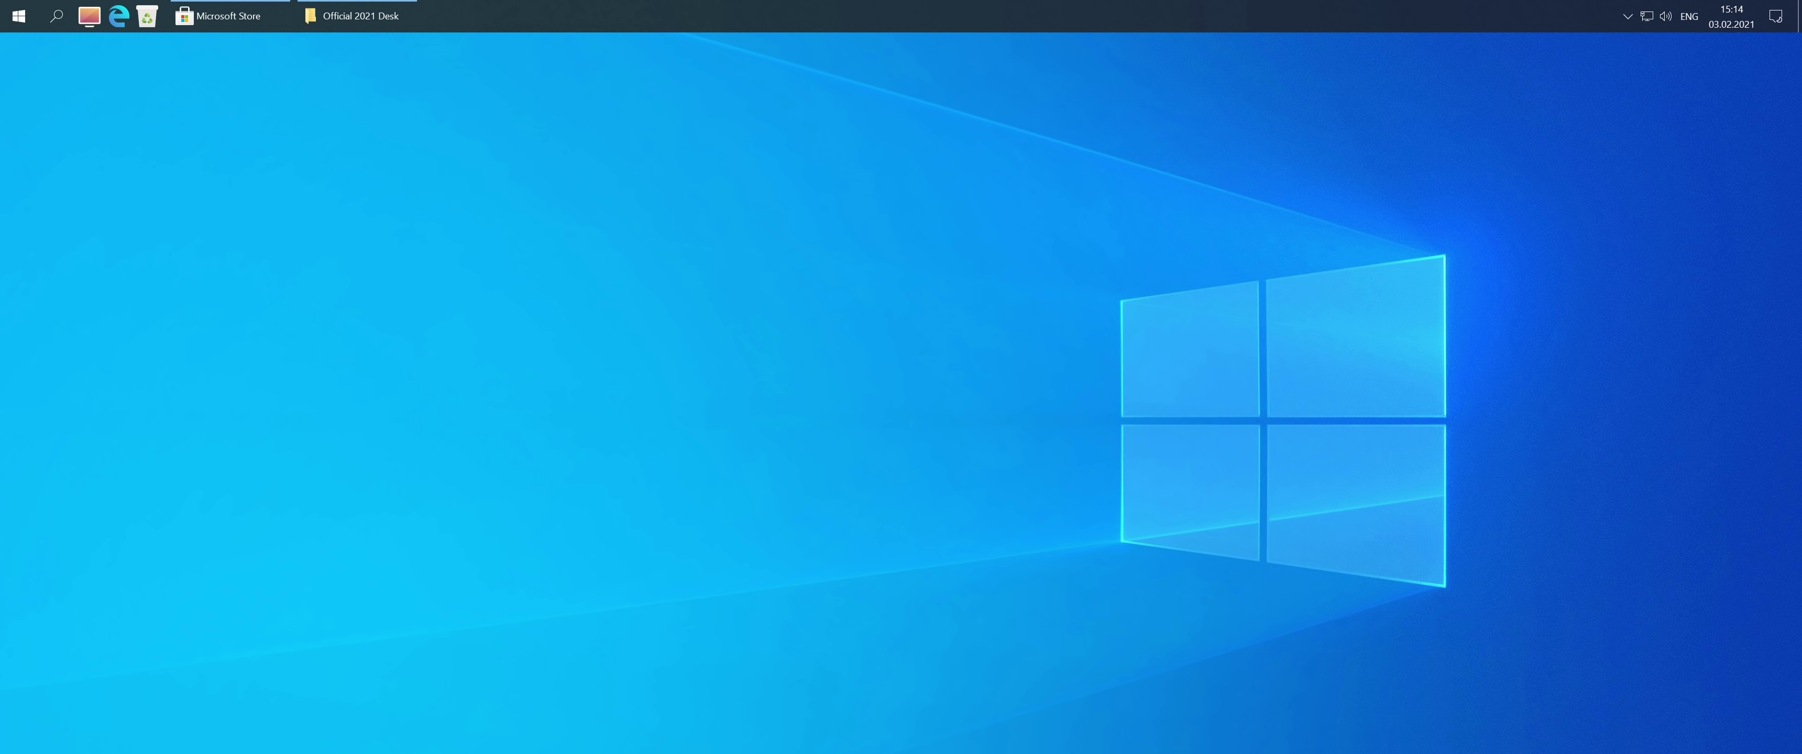
Step: Extract the OfficialBackground folder from its archive into the Official 2021 Desk folder and close the archive
left_click_drag(1361, 285, 932, 271)
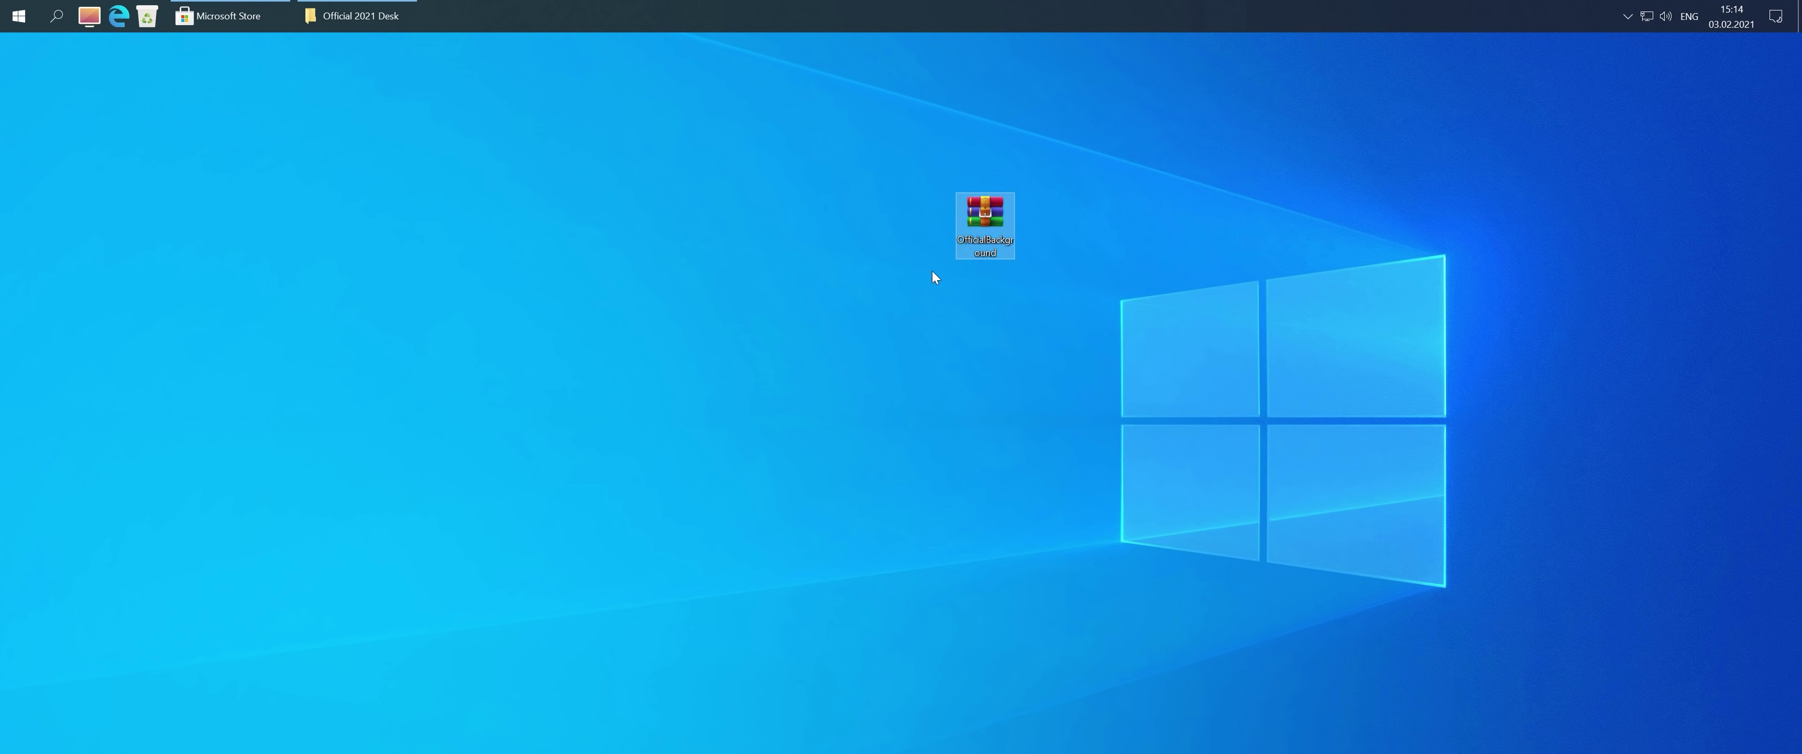
double_click(984, 215)
left_click_drag(1076, 269, 676, 360)
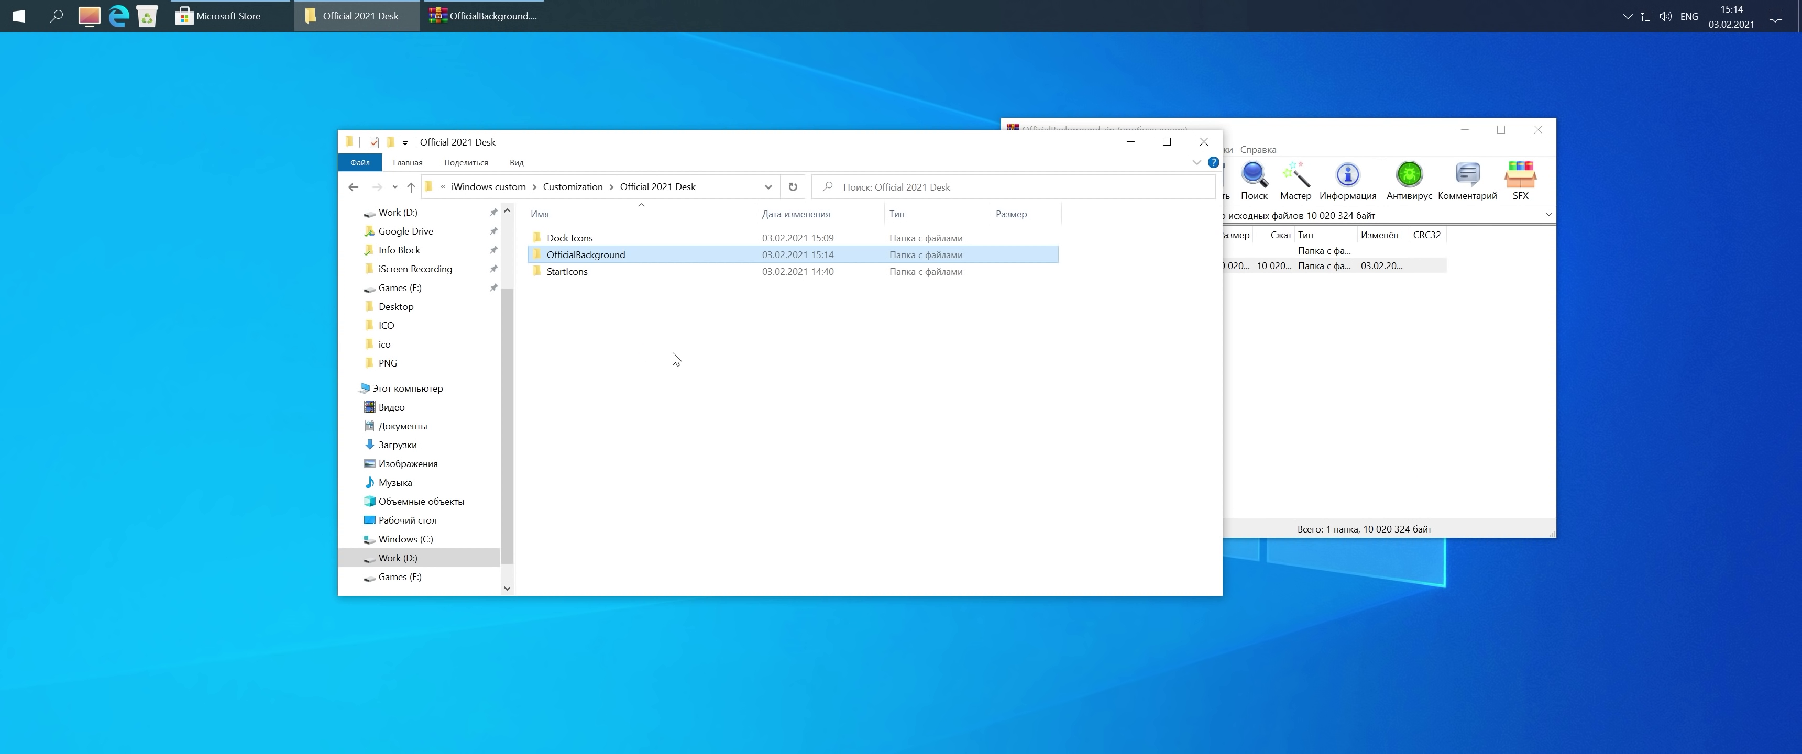
left_click(1538, 129)
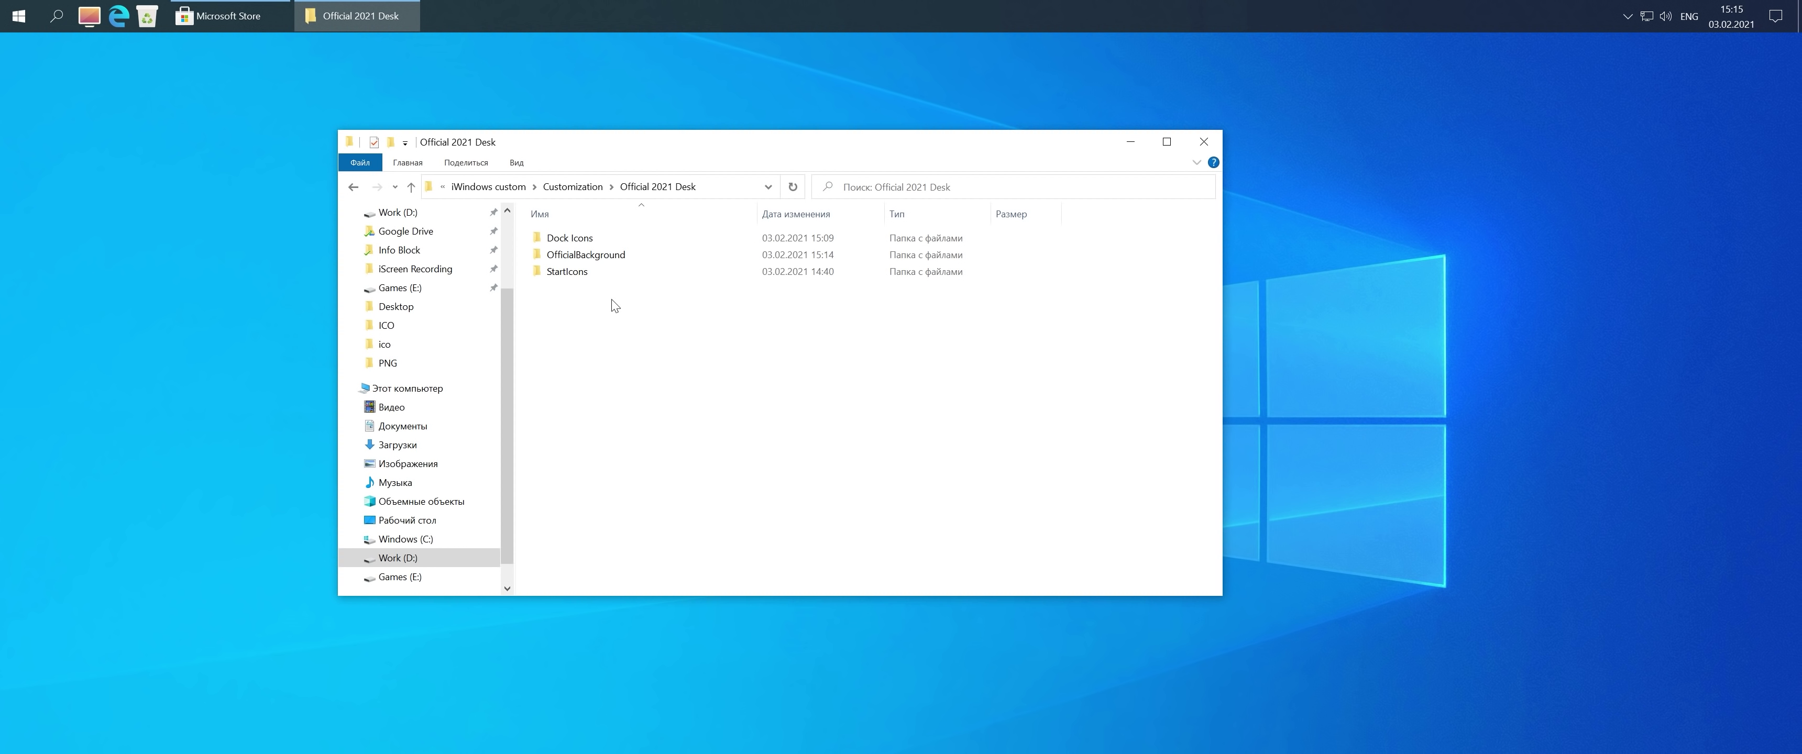
Step: Open the OfficialBackground folder and set the Rick and Morty_1 image as the desktop background
double_click(611, 255)
right_click(880, 244)
left_click(937, 293)
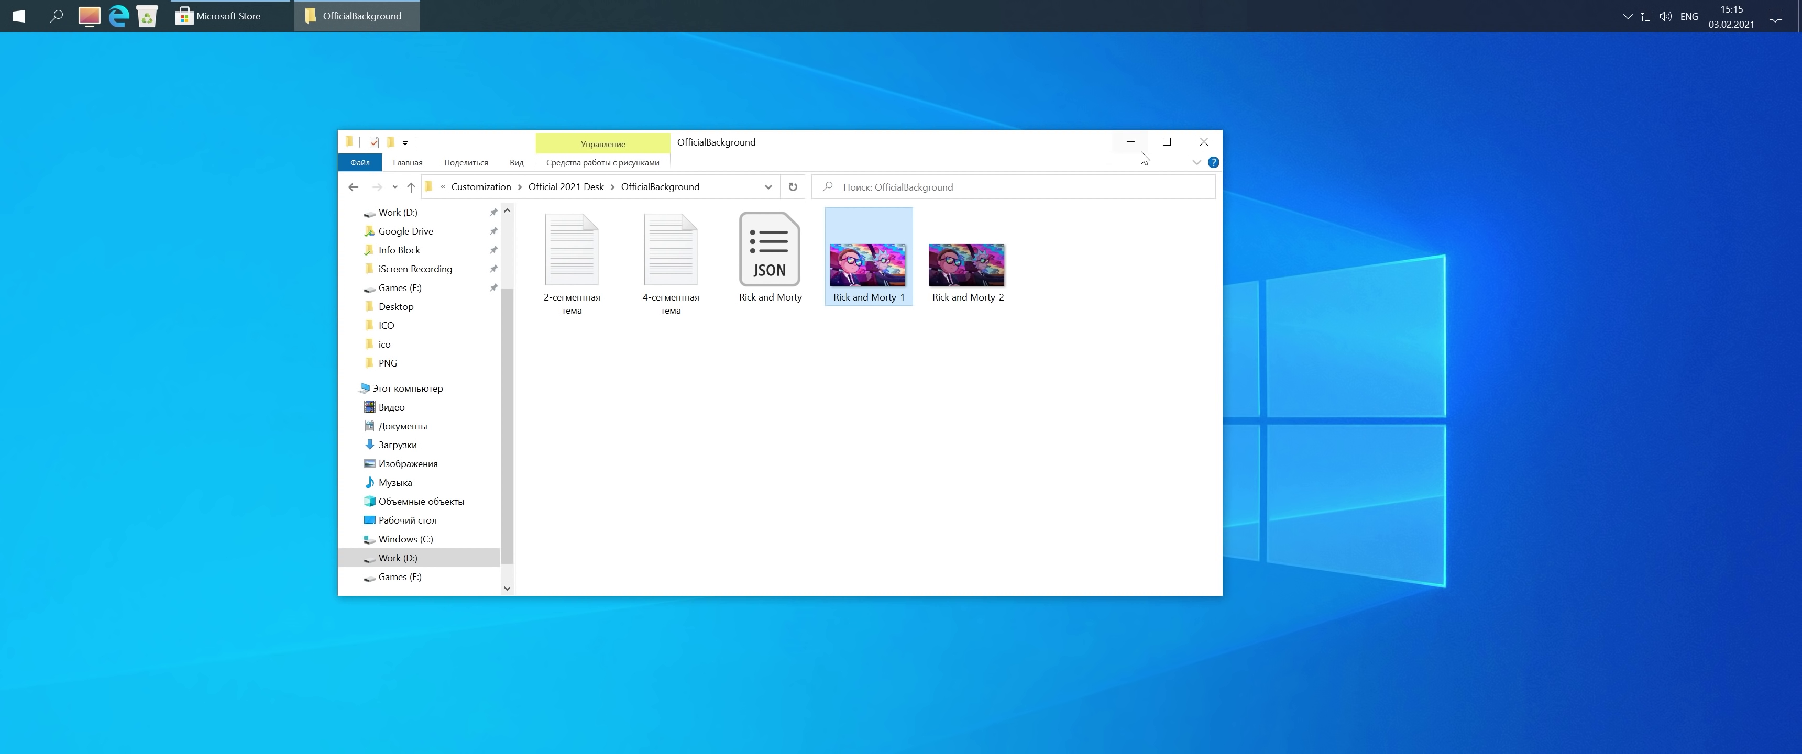
left_click(1131, 147)
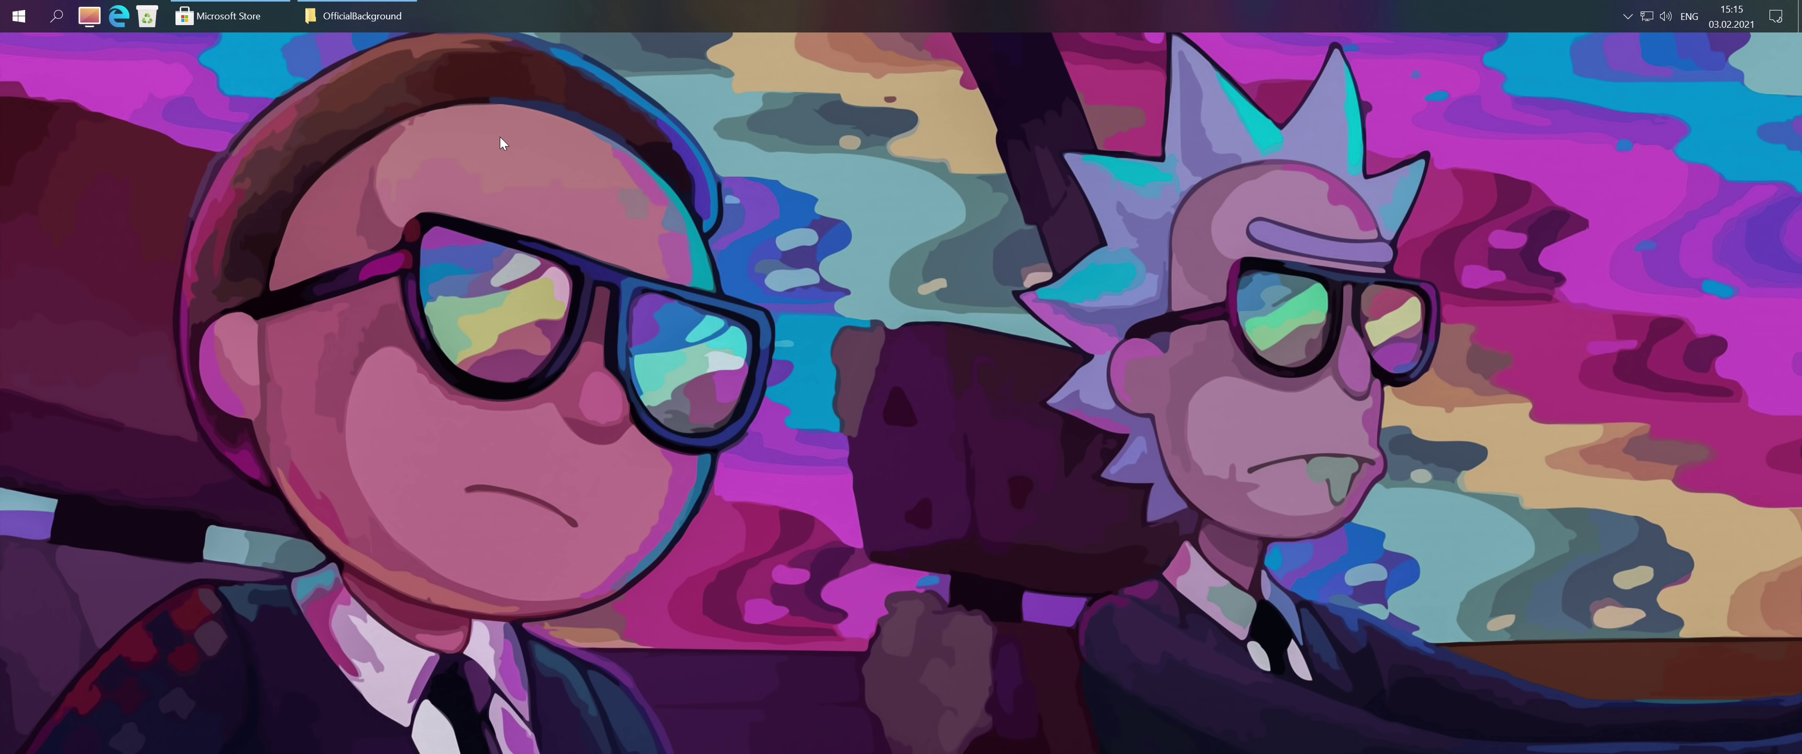
Step: Bring back the OfficialBackground folder and look over the Rick and Morty JSON file and the 2- and 4-segment theme text files
left_click(384, 23)
left_click_drag(788, 149, 607, 200)
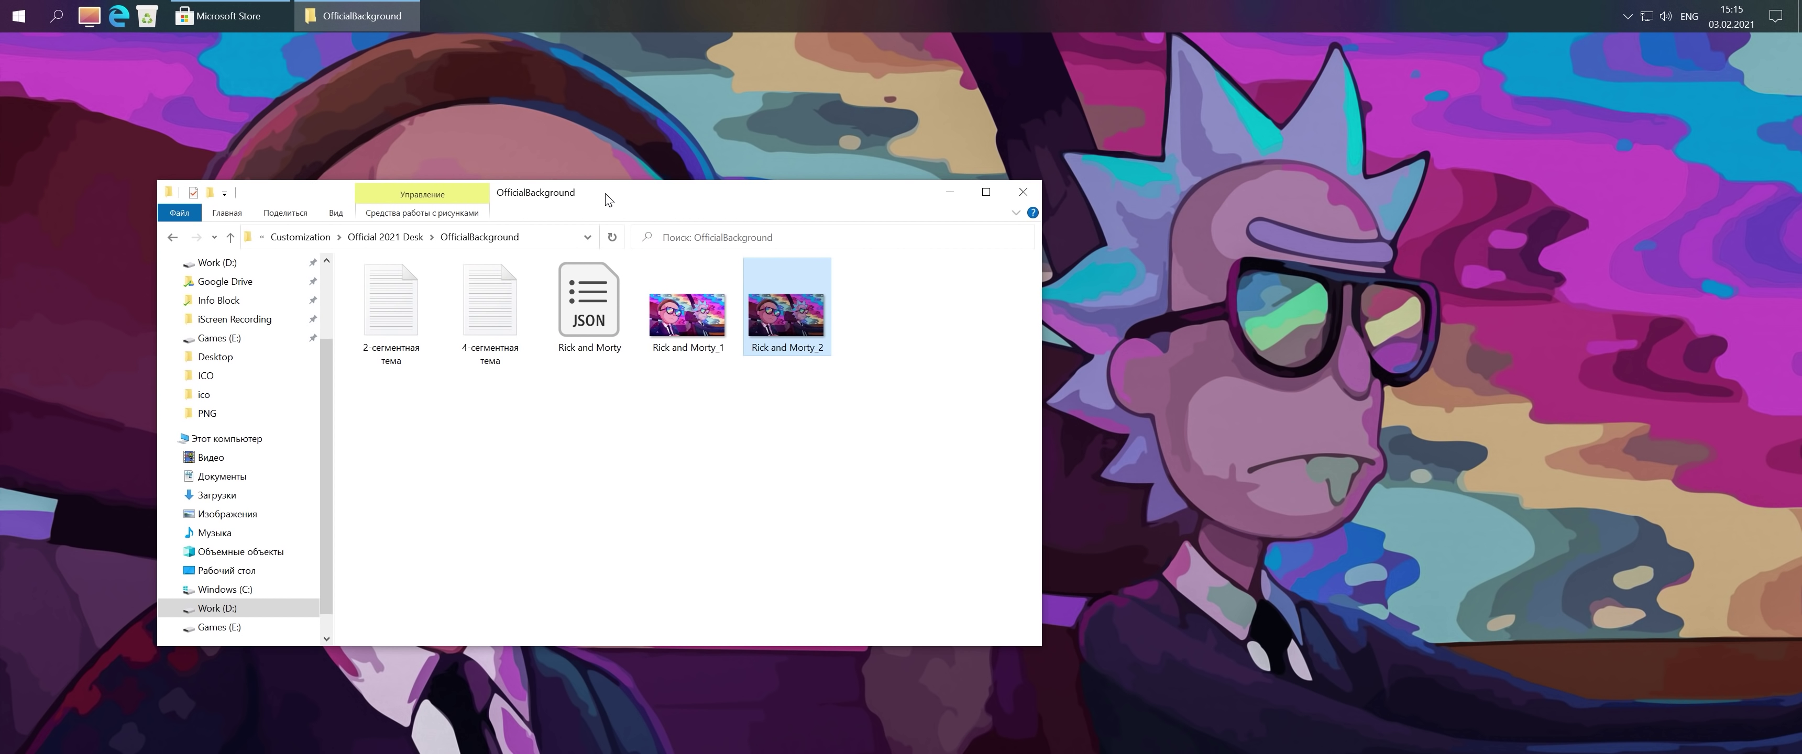
left_click(639, 433)
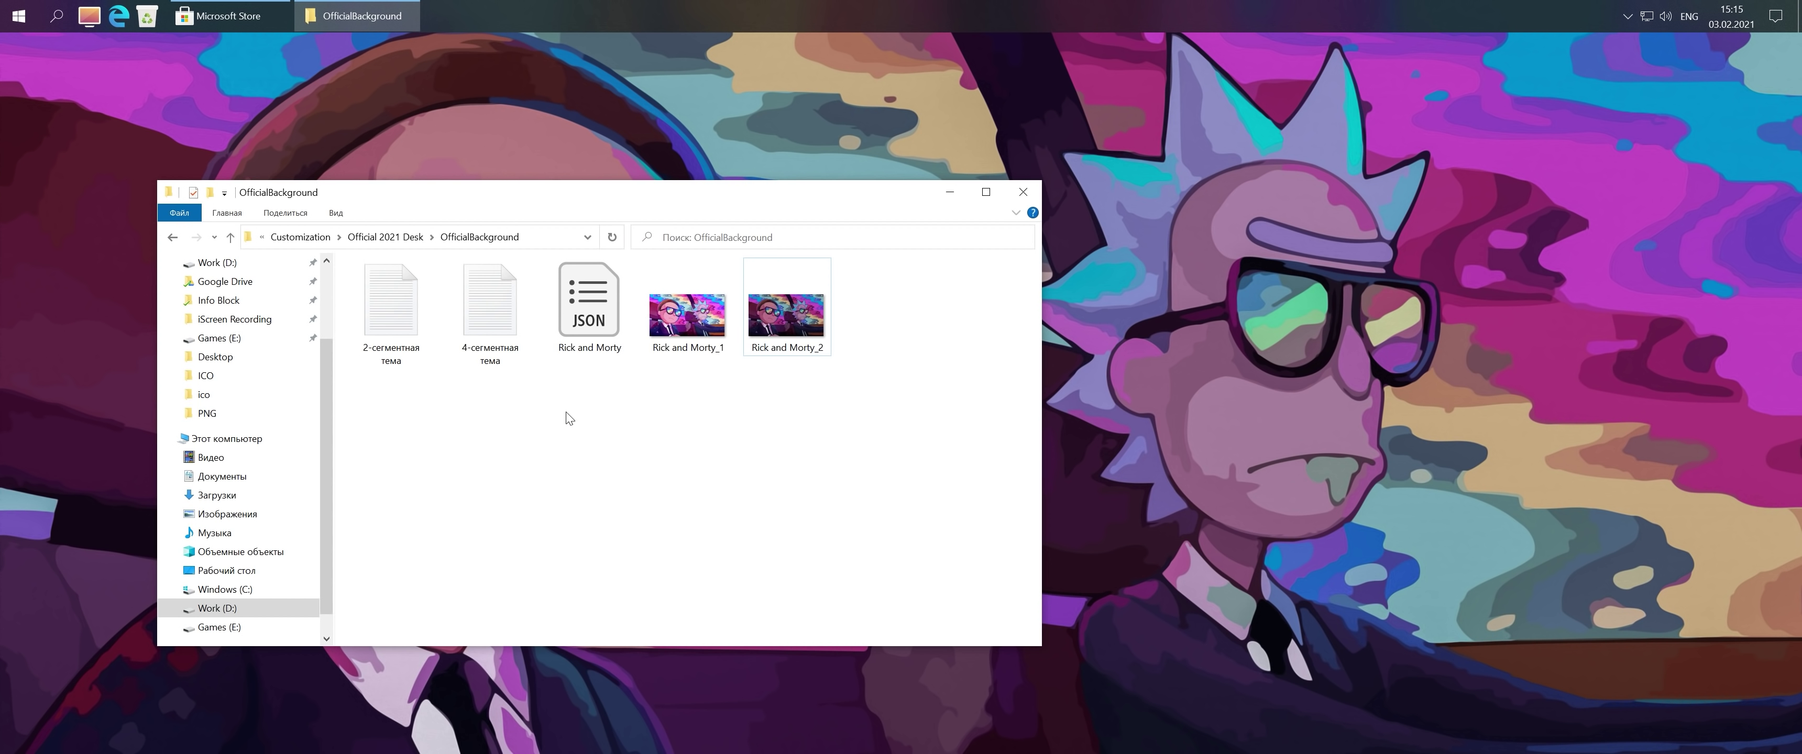
left_click(576, 342)
left_click(578, 394)
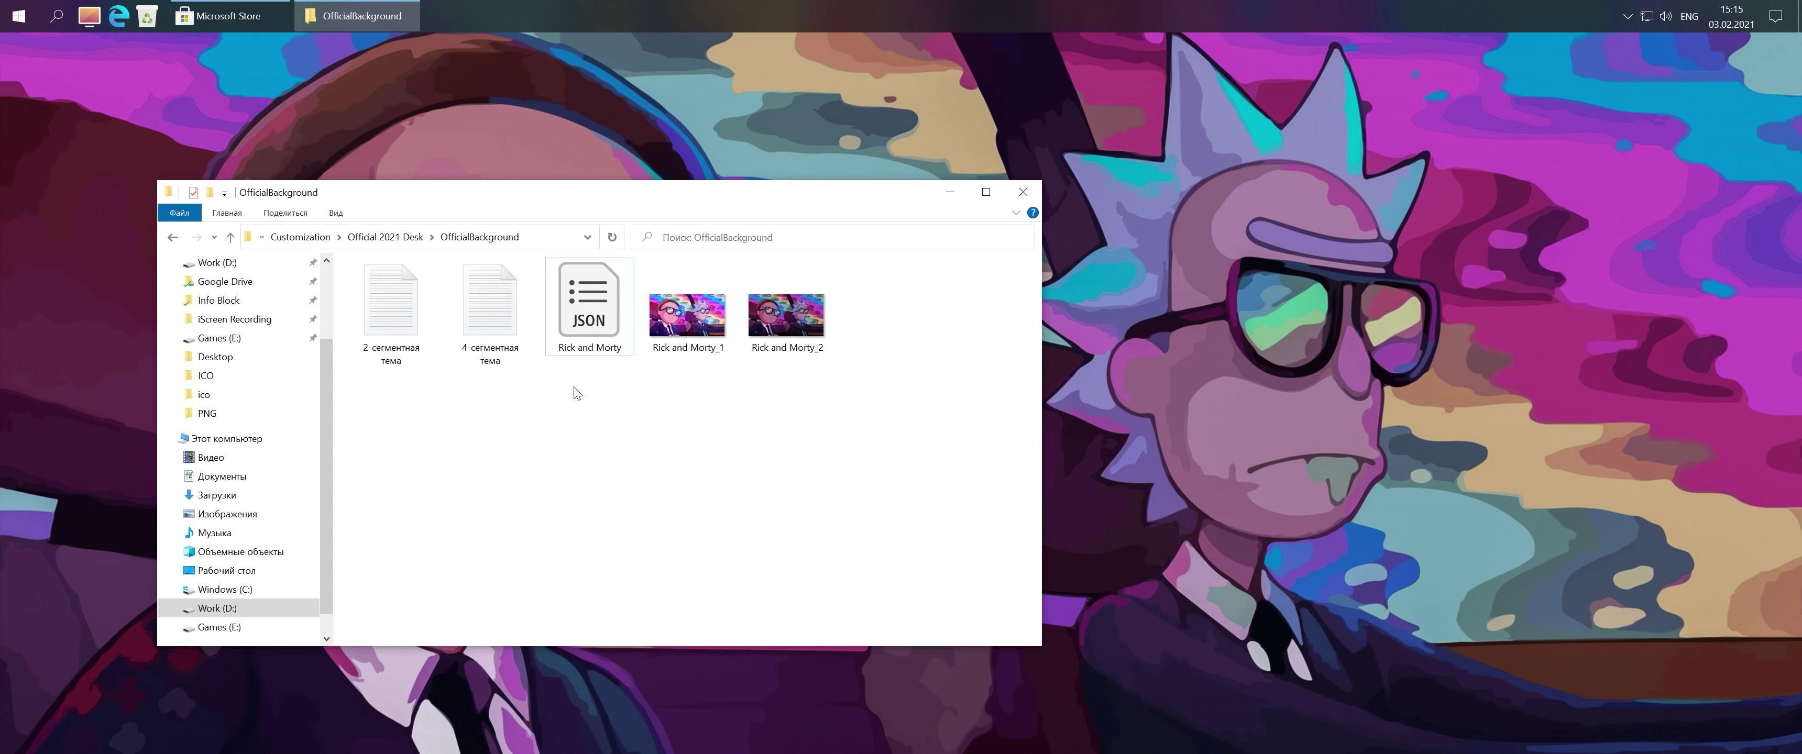
left_click(392, 344)
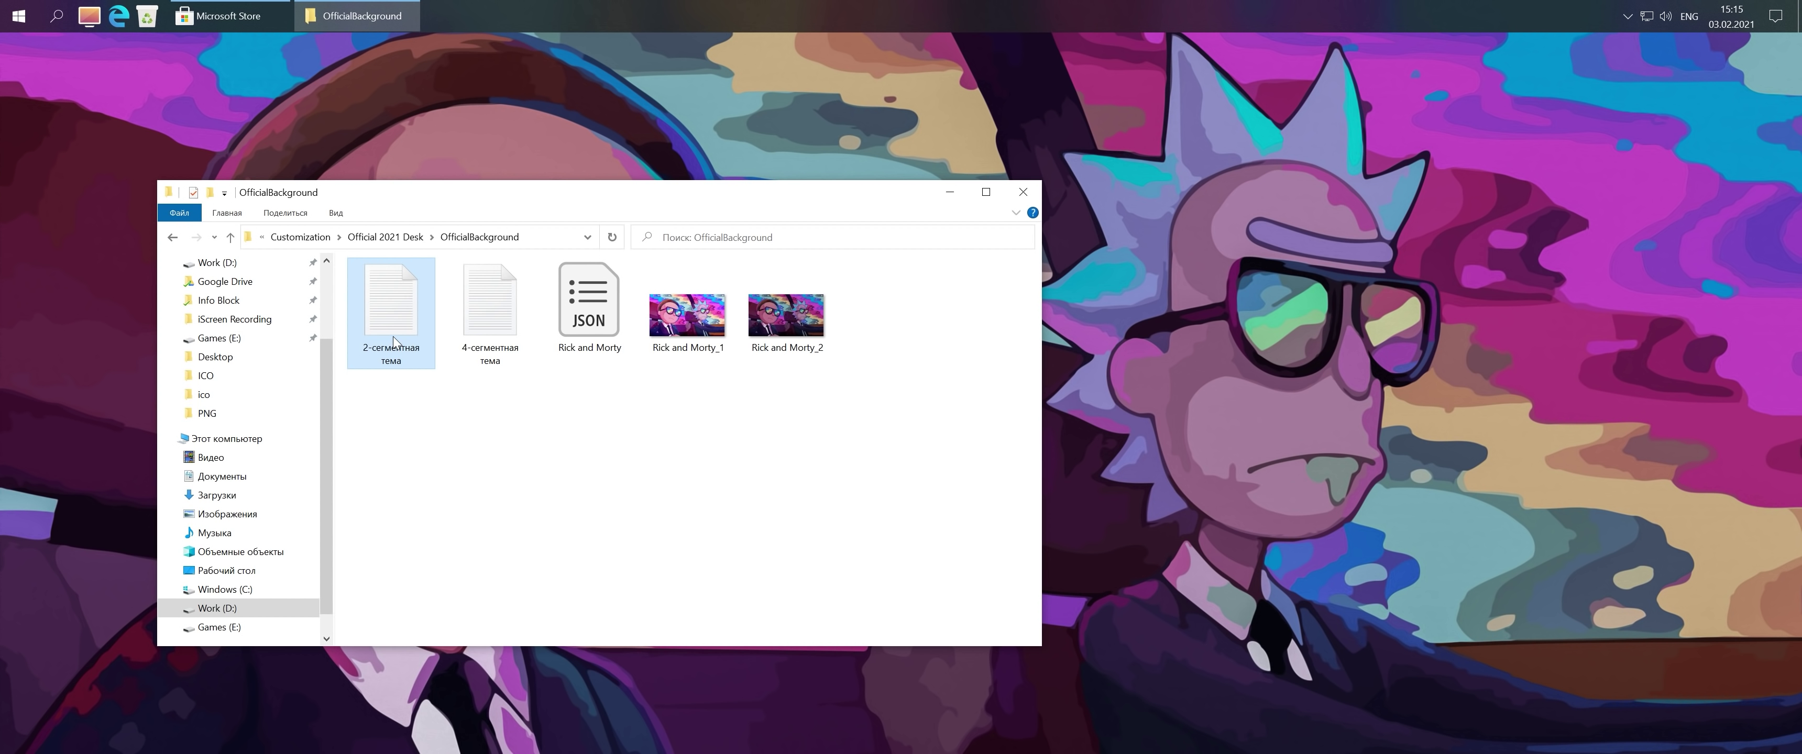
left_click(478, 364)
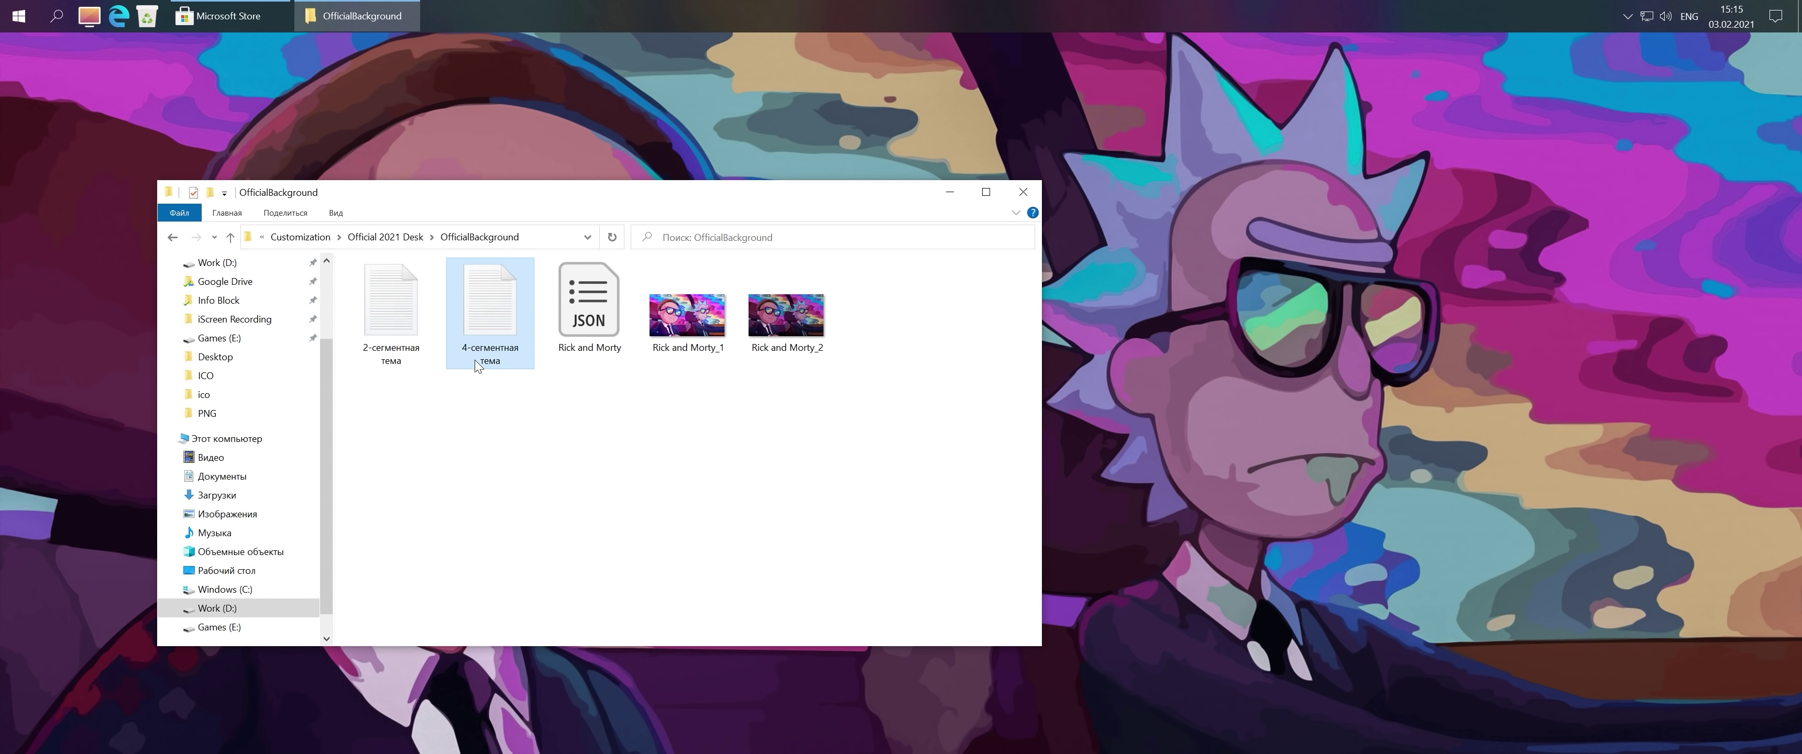
Step: Open the 2-segment theme text file and examine its image file name pattern beside the Rick and Morty image names
double_click(374, 346)
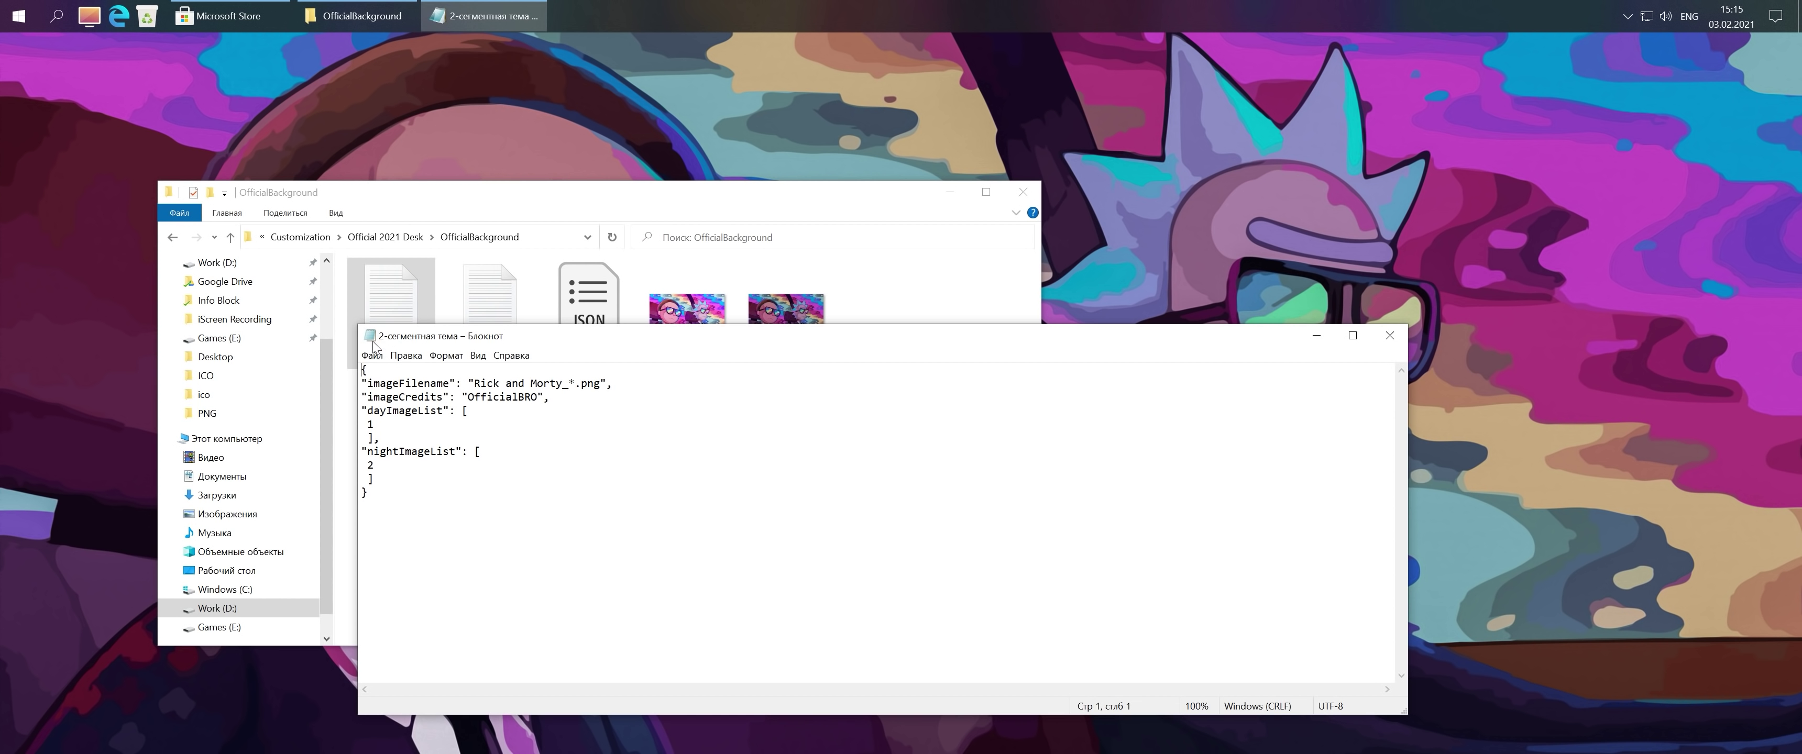
left_click_drag(544, 342, 520, 397)
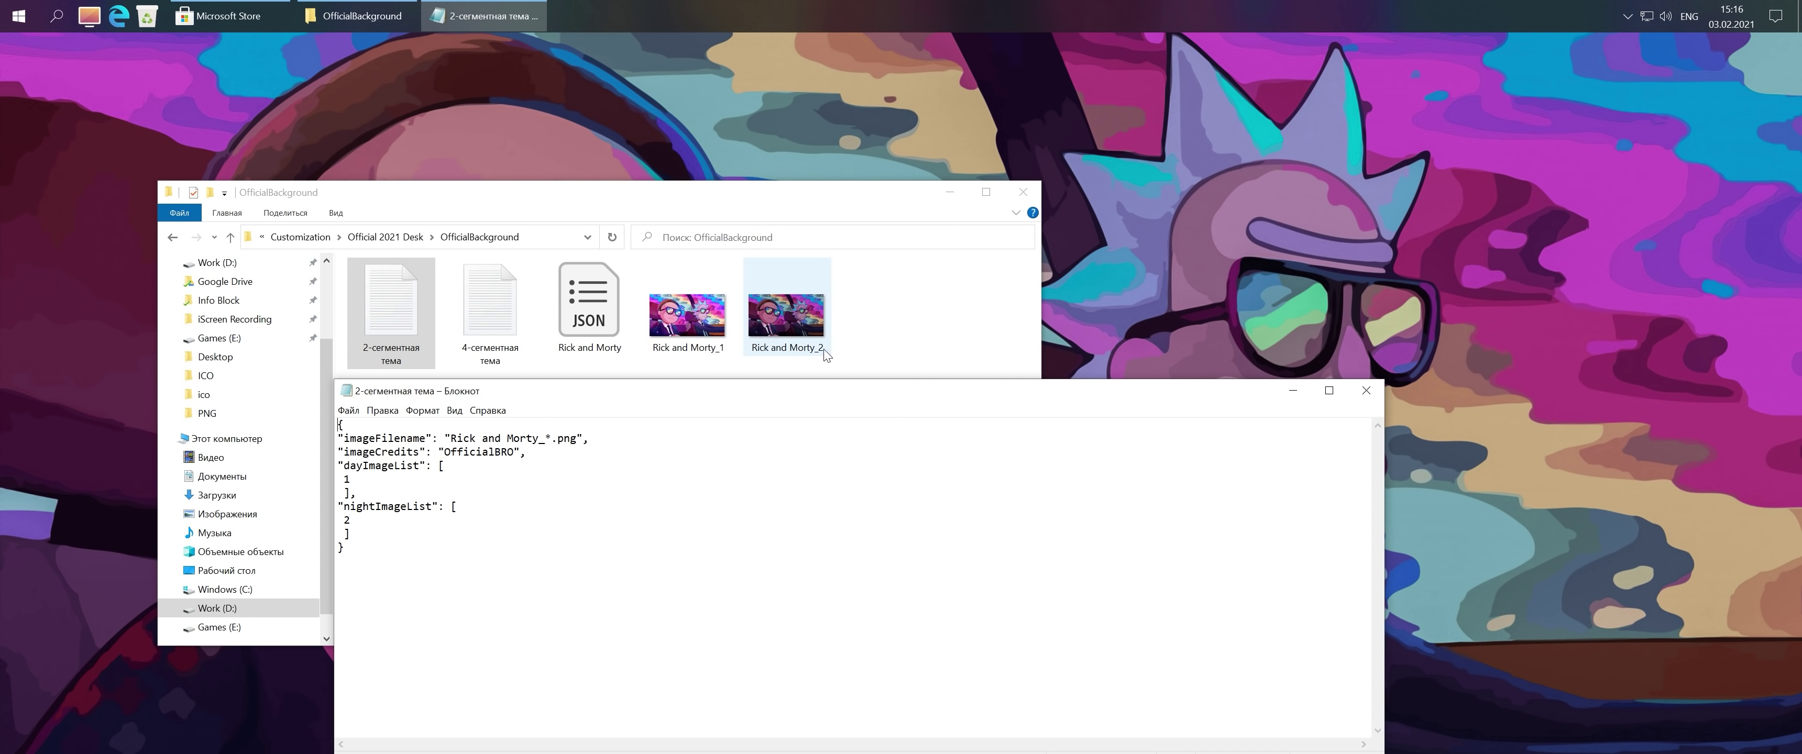
left_click_drag(450, 438, 546, 438)
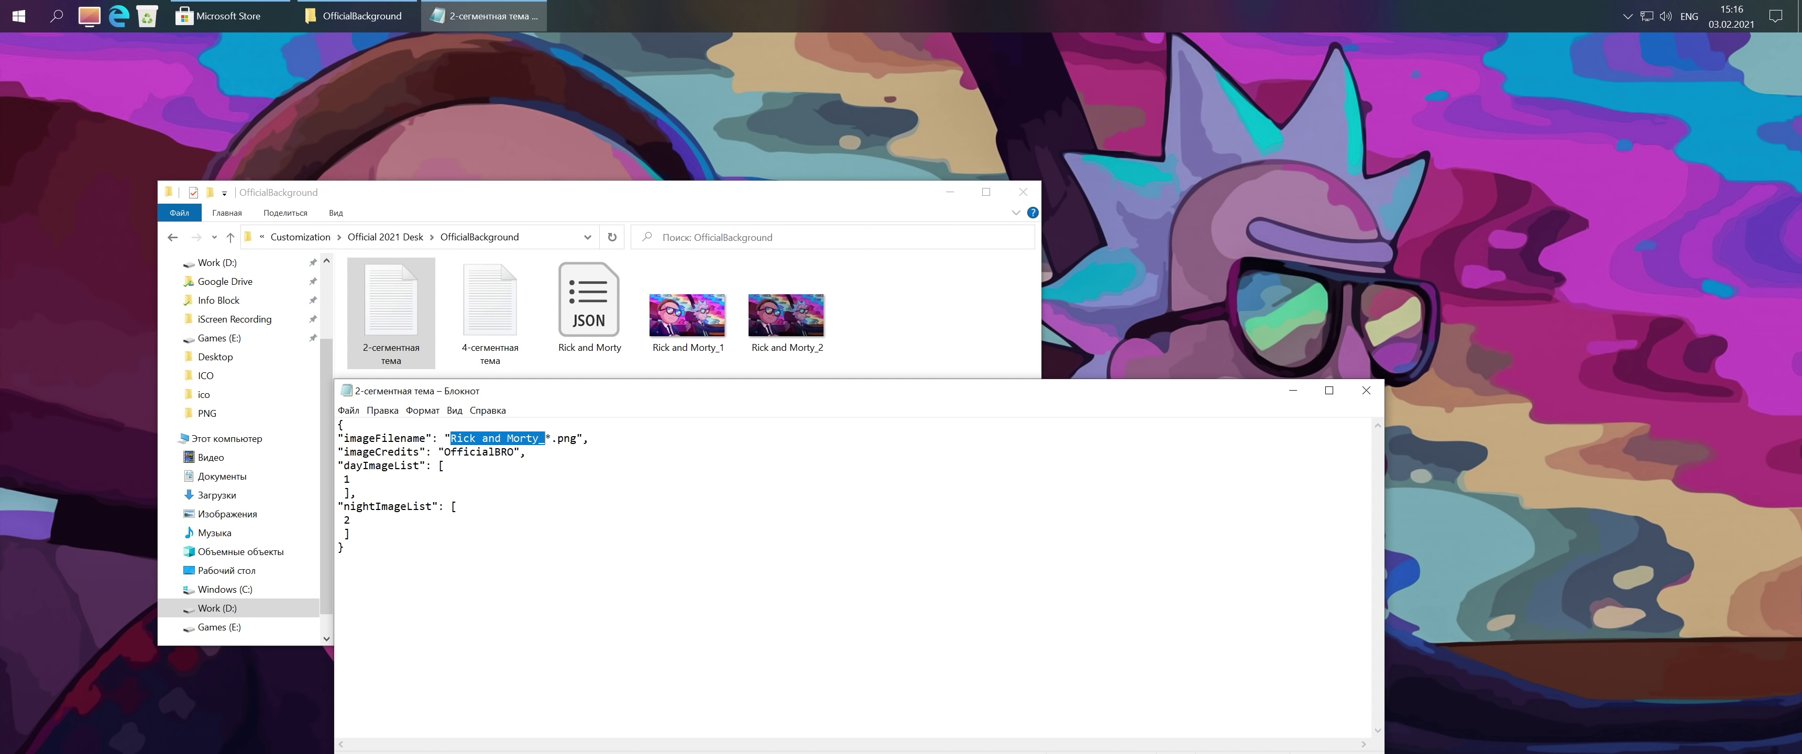
left_click(526, 452)
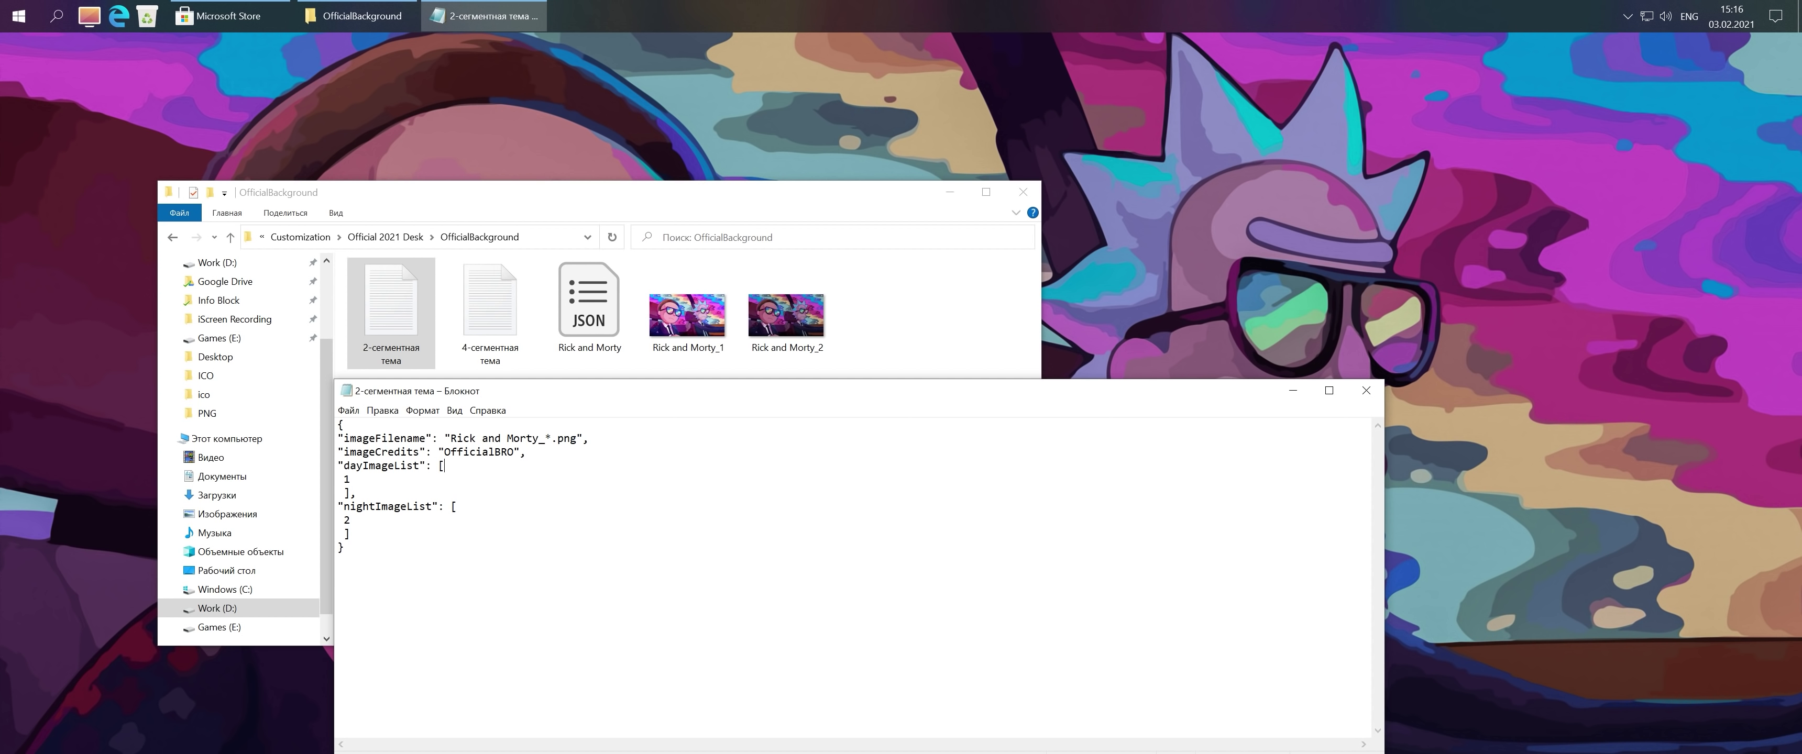
Step: Save a copy of the 2-segment theme text as asdasda.json in the OfficialBackground folder
left_click(348, 411)
left_click(490, 501)
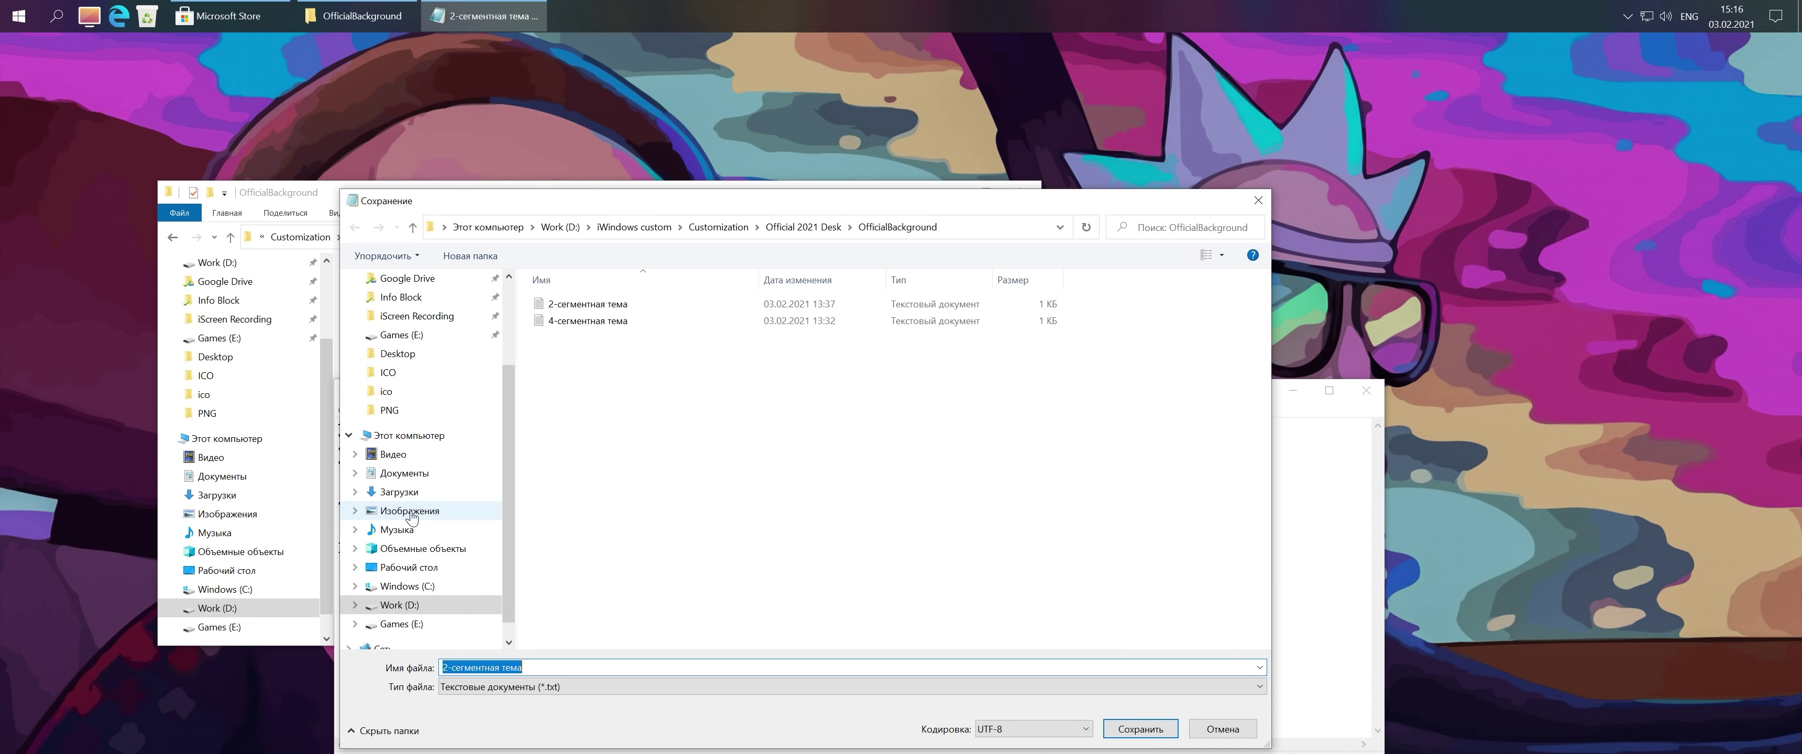
type("asdasda.json")
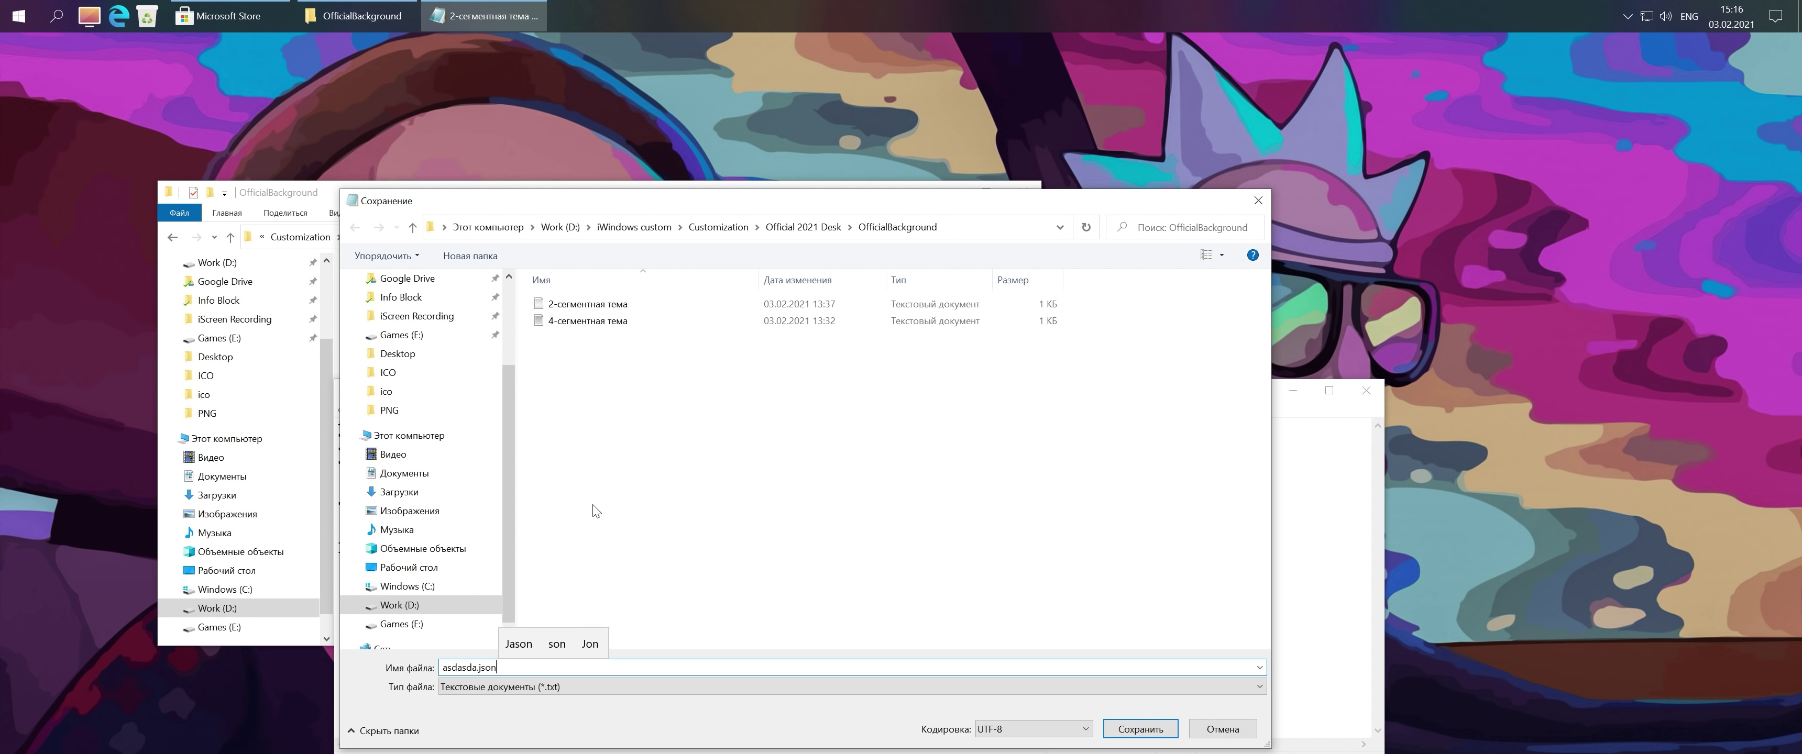
left_click(1141, 729)
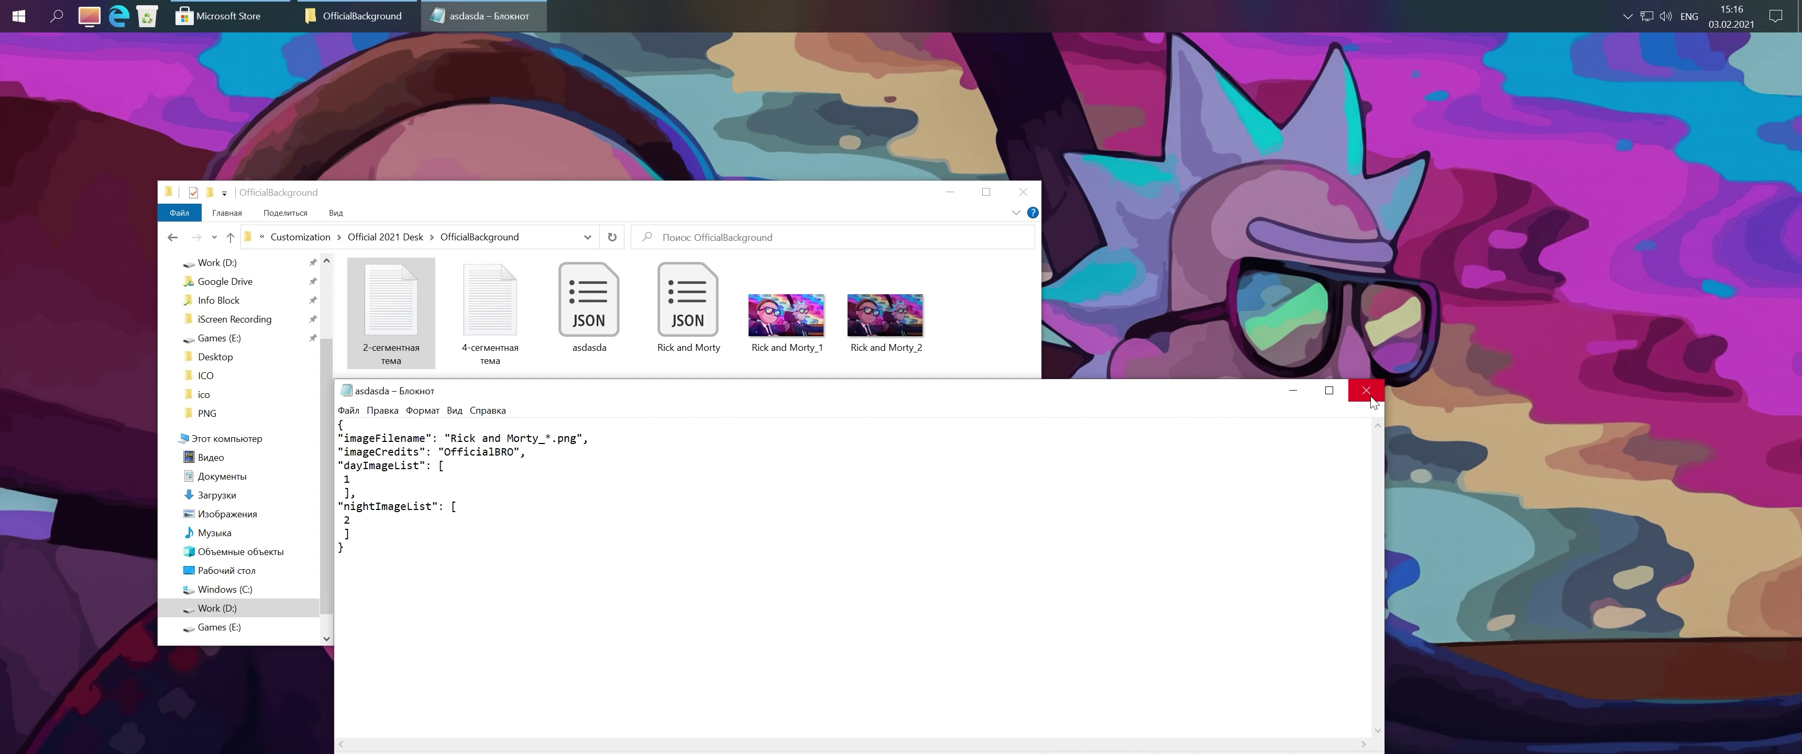
Step: Close the text editor and delete the asdasda JSON file from the OfficialBackground folder
left_click(1368, 394)
left_click(590, 332)
key("Delete")
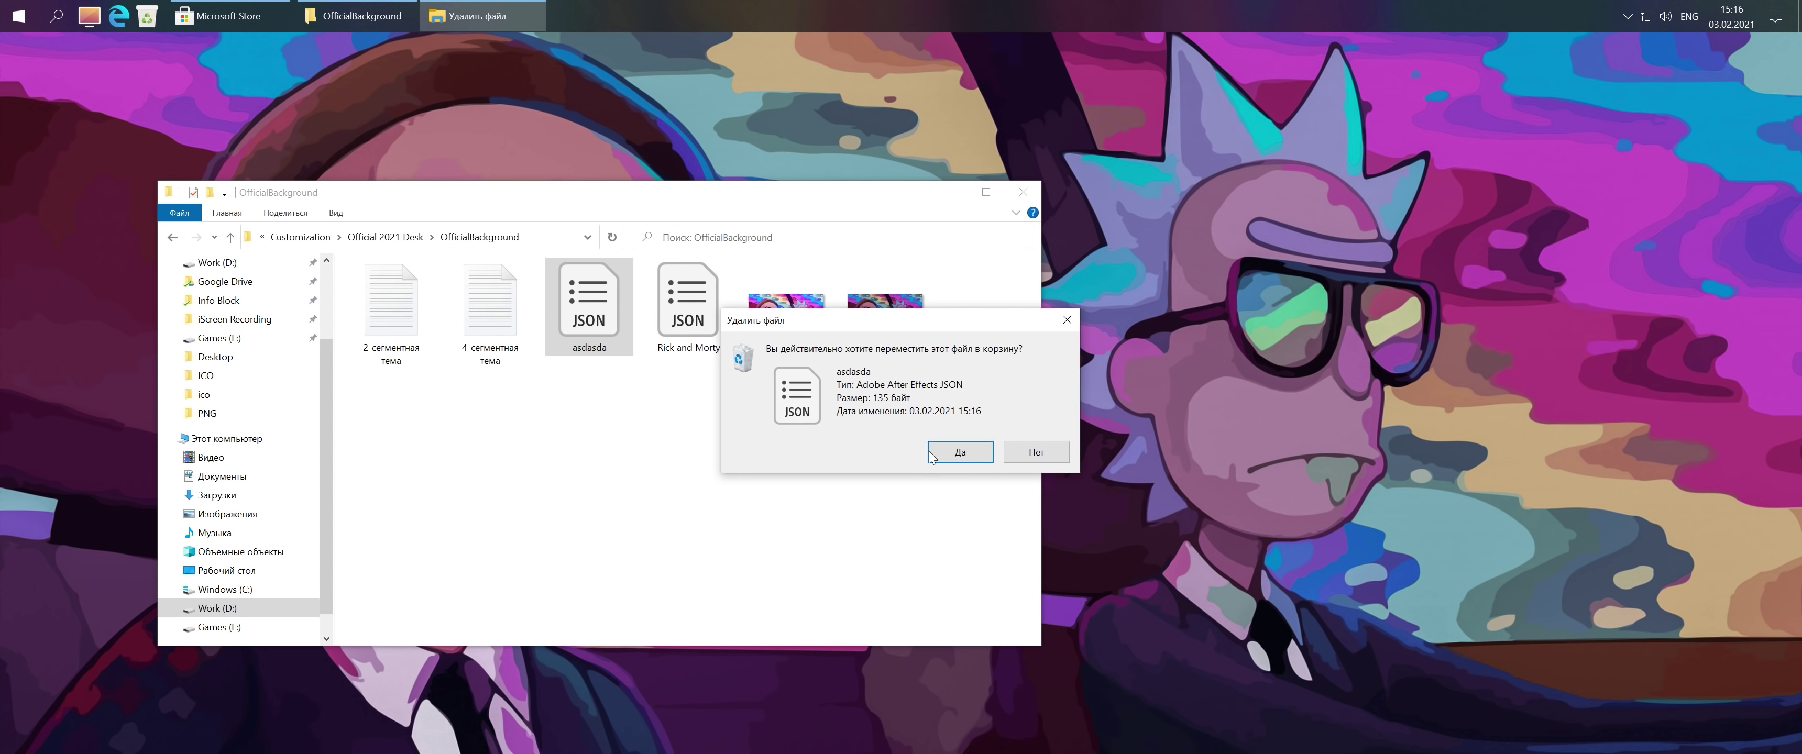
left_click(931, 454)
left_click_drag(638, 206, 716, 216)
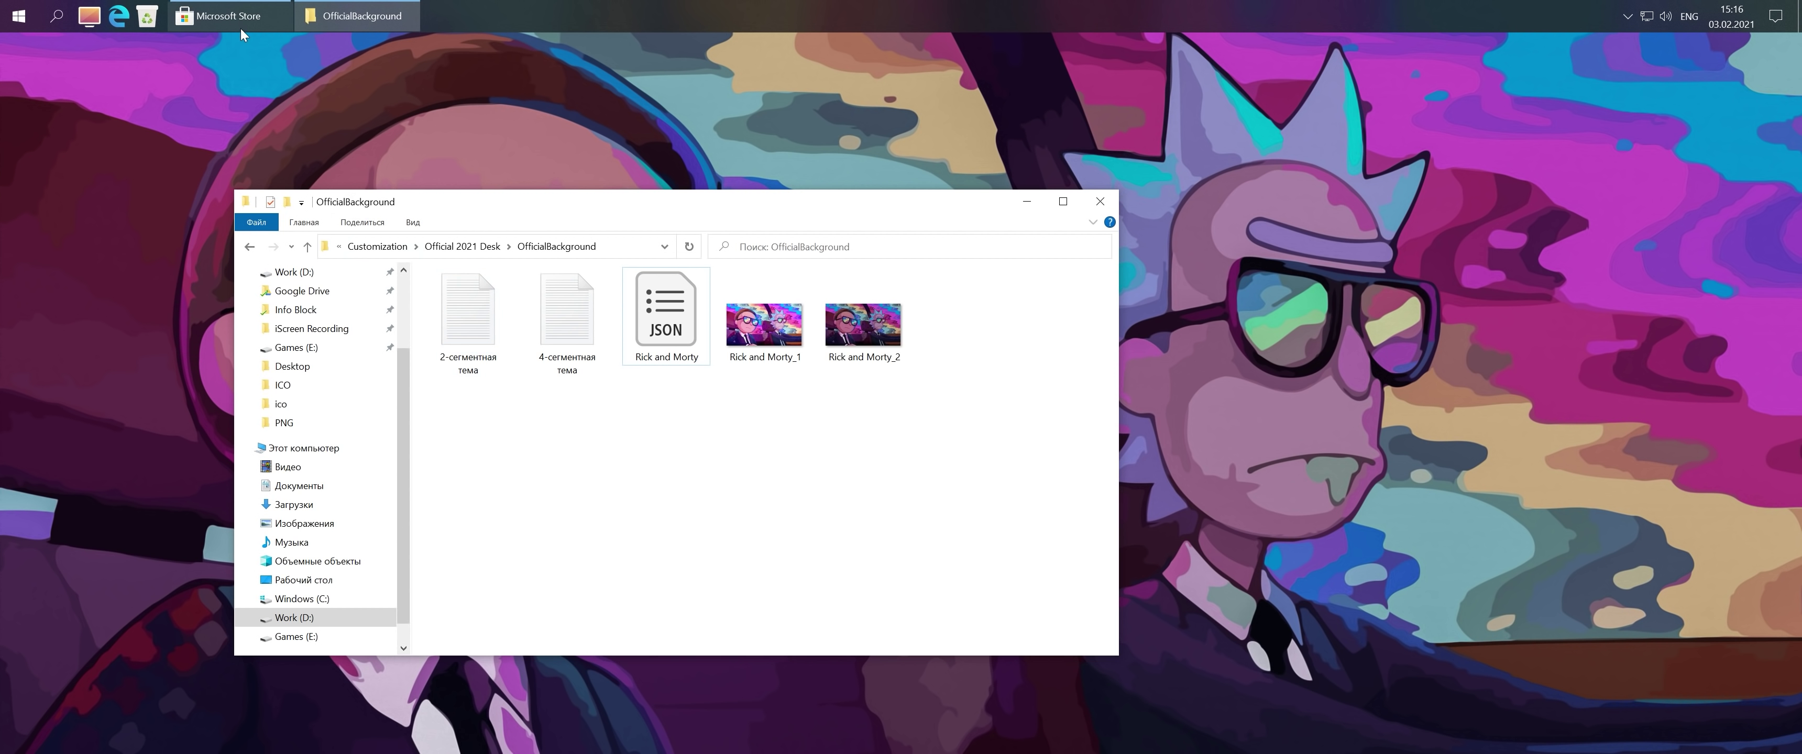
Step: Install WinDynamicDesktop from the Microsoft Store and launch it with English as its language
left_click(223, 16)
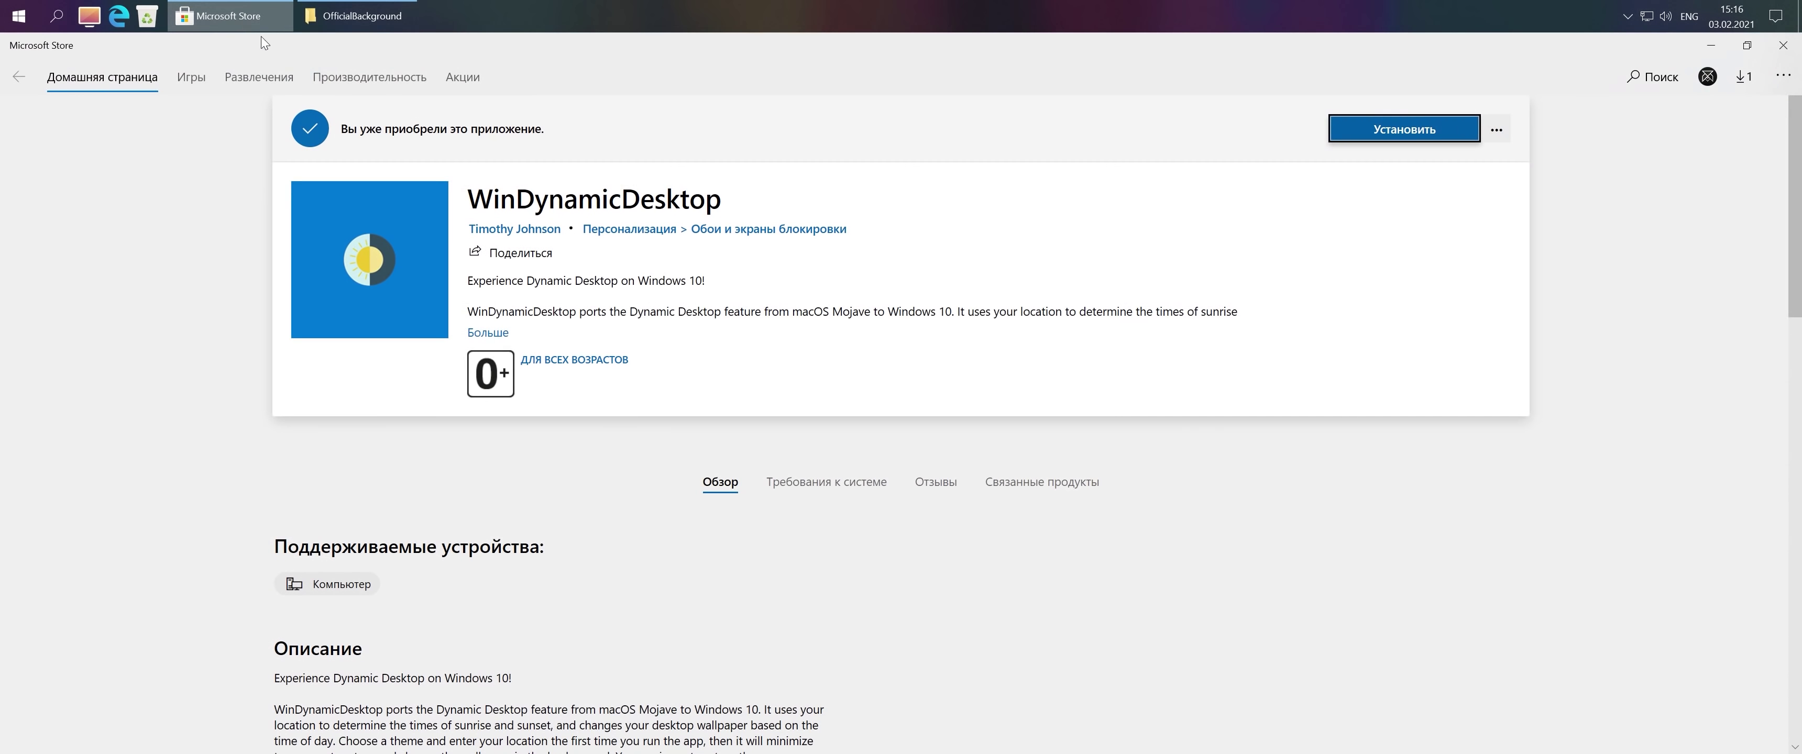
left_click(1351, 133)
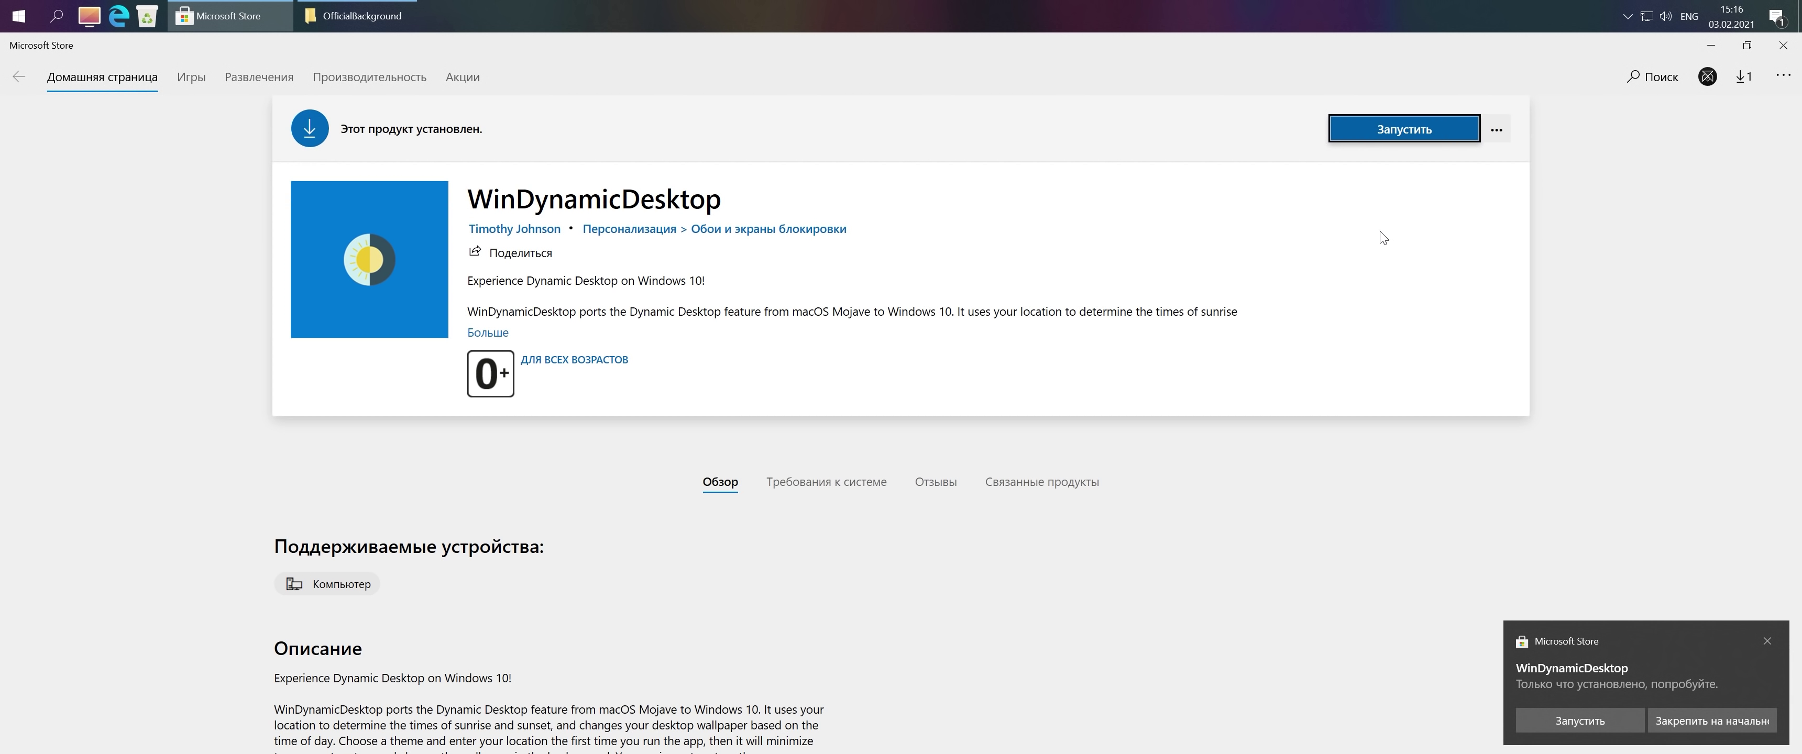
left_click(1404, 129)
left_click(895, 392)
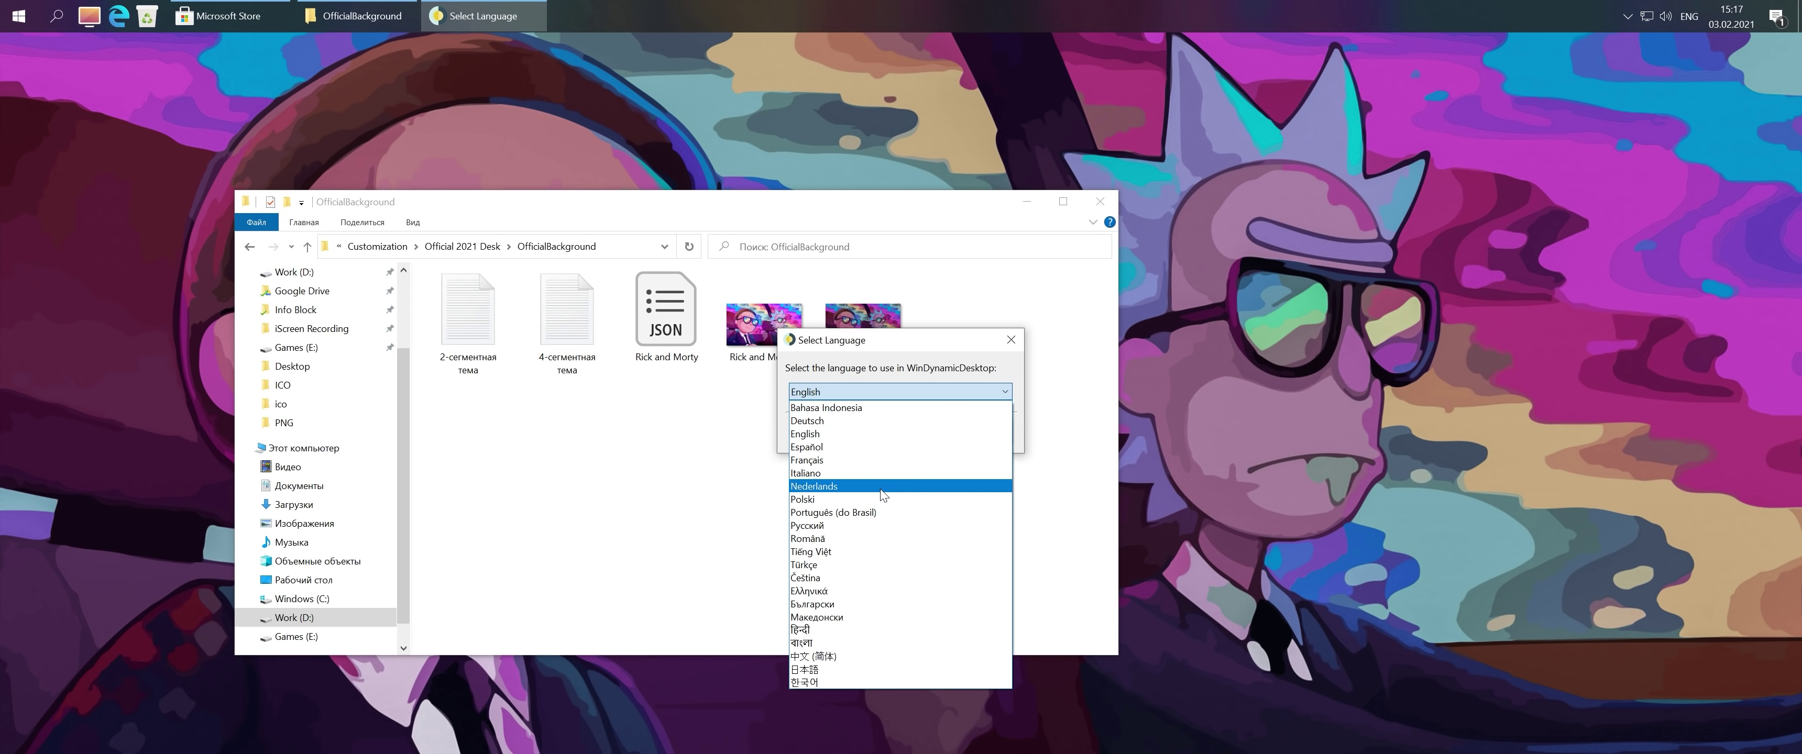
left_click(880, 434)
left_click(880, 434)
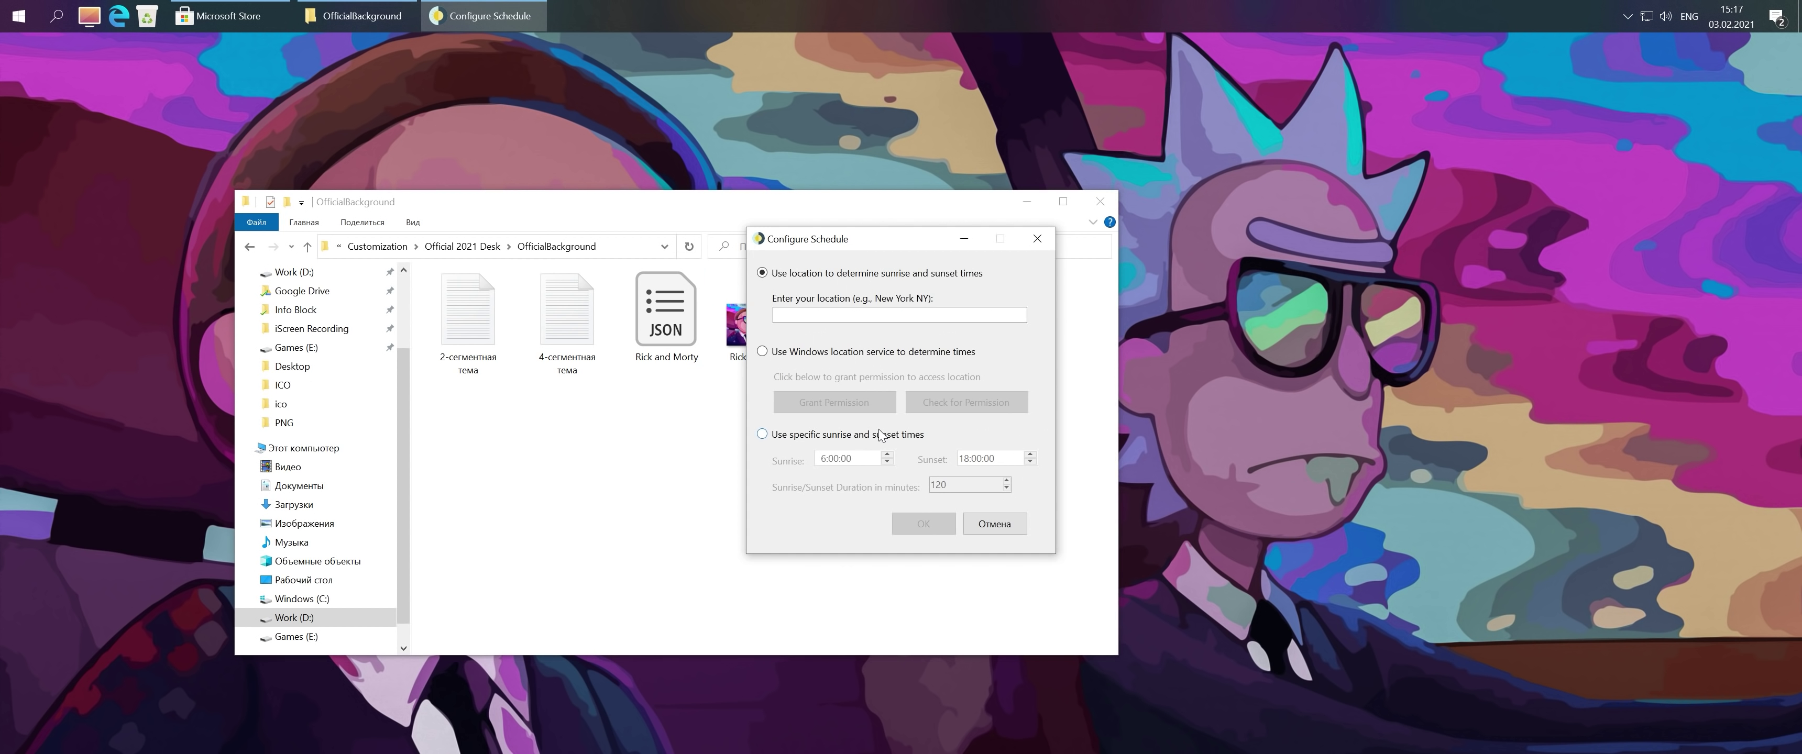
Step: Schedule the wallpaper by specific sunrise and sunset times, with sunrise at 7:00:00, and confirm the schedule
left_click(763, 435)
left_click(822, 459)
type("7")
left_click(964, 459)
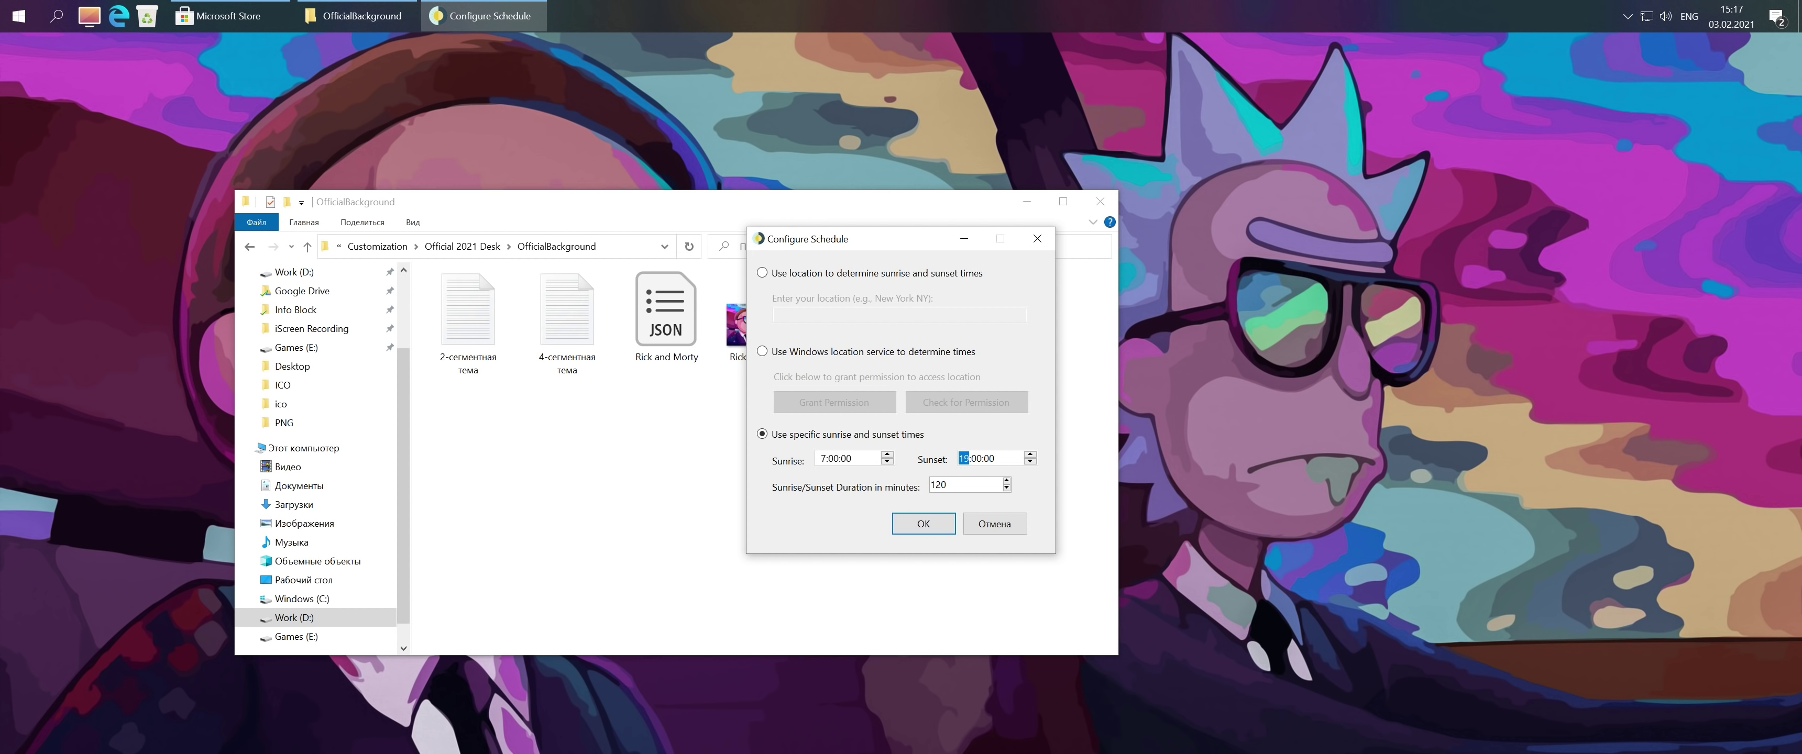
left_click(923, 525)
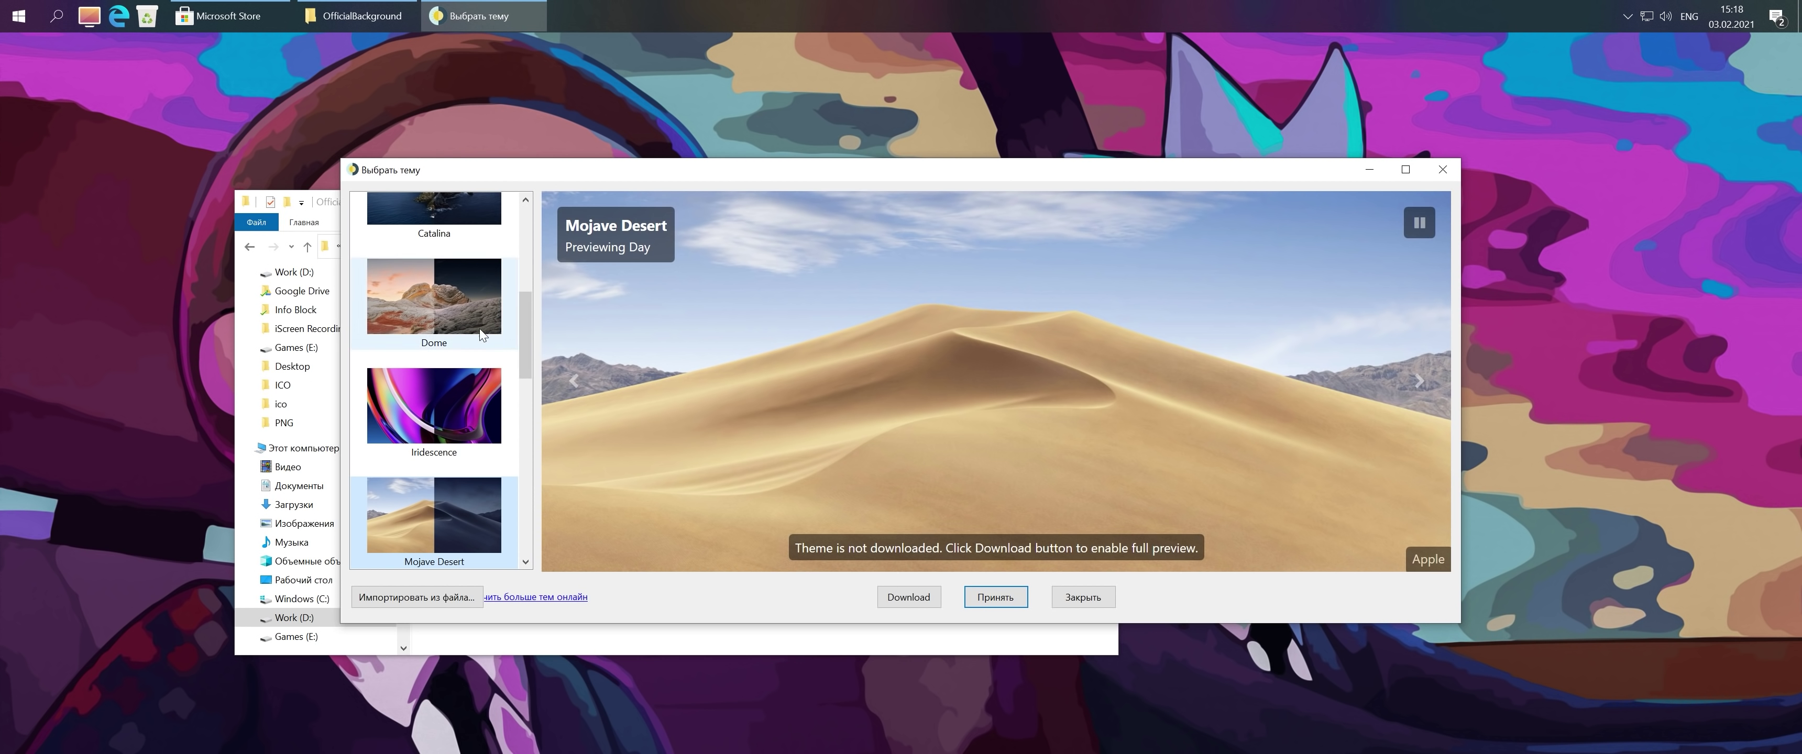
Step: Preview the Big Sur theme's day and night images and browse to the end of the theme list
scroll(475, 338, "up", 5)
left_click(444, 337)
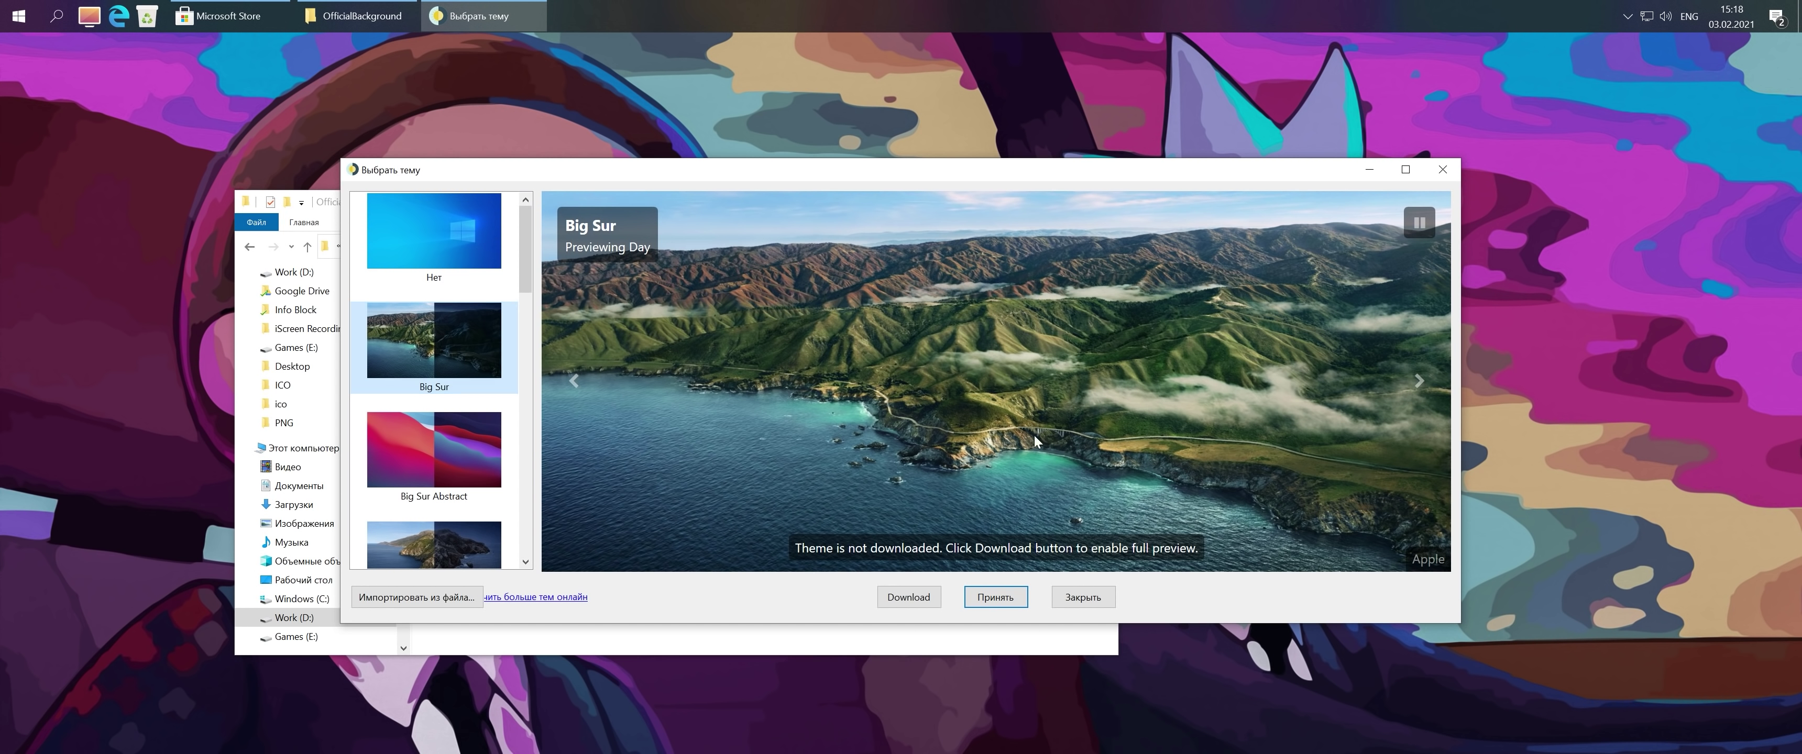
left_click(1418, 380)
left_click(1418, 380)
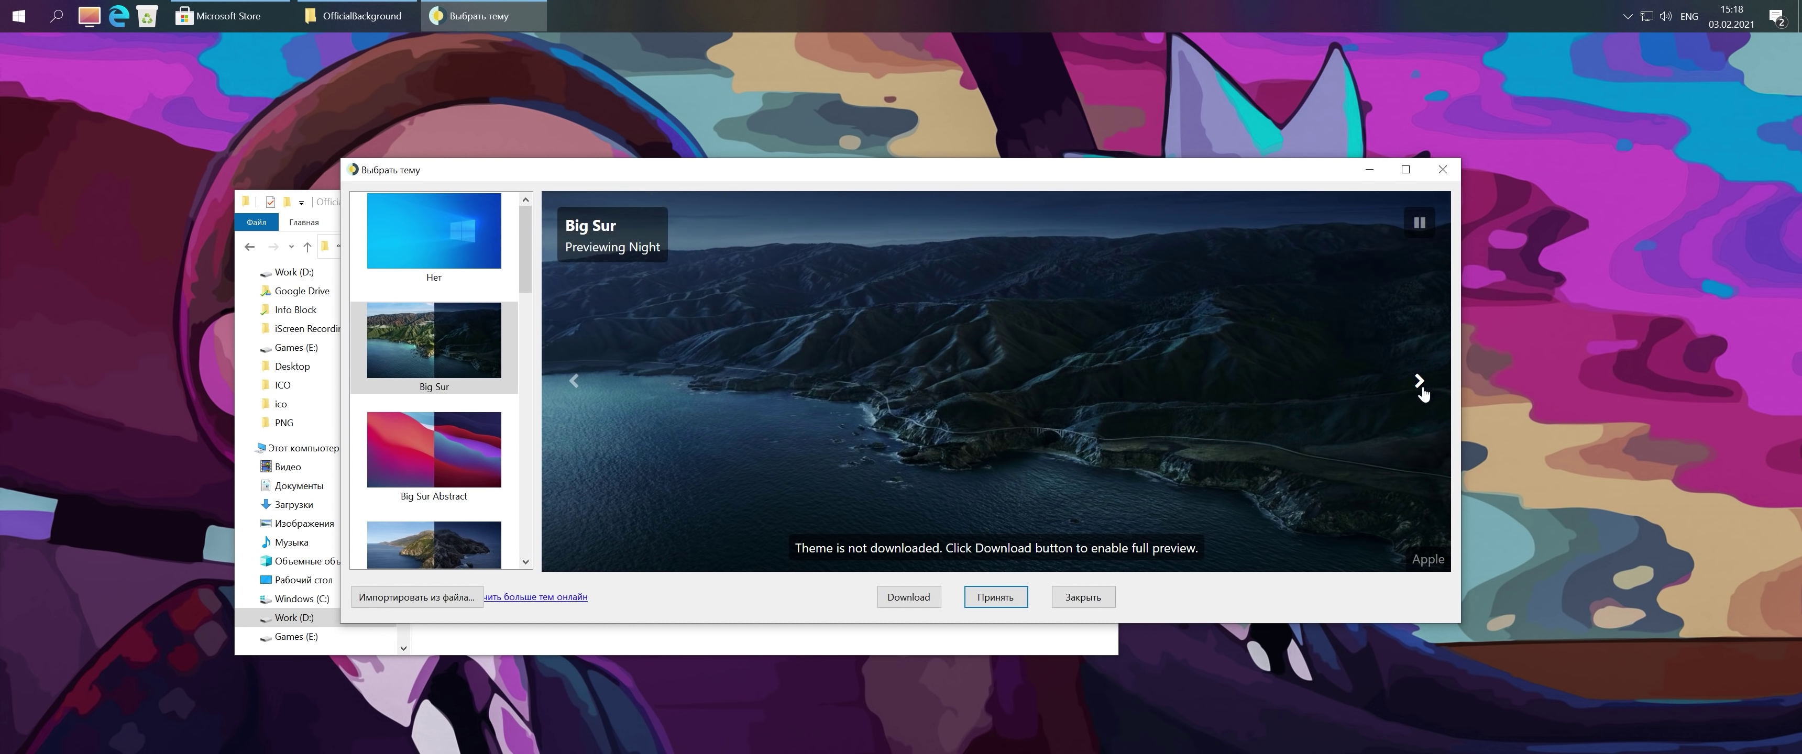
left_click(1419, 380)
key("End")
Step: Import the Rick and Morty theme file from the OfficialBackground folder in Official 2021 Desk and apply it
left_click(416, 596)
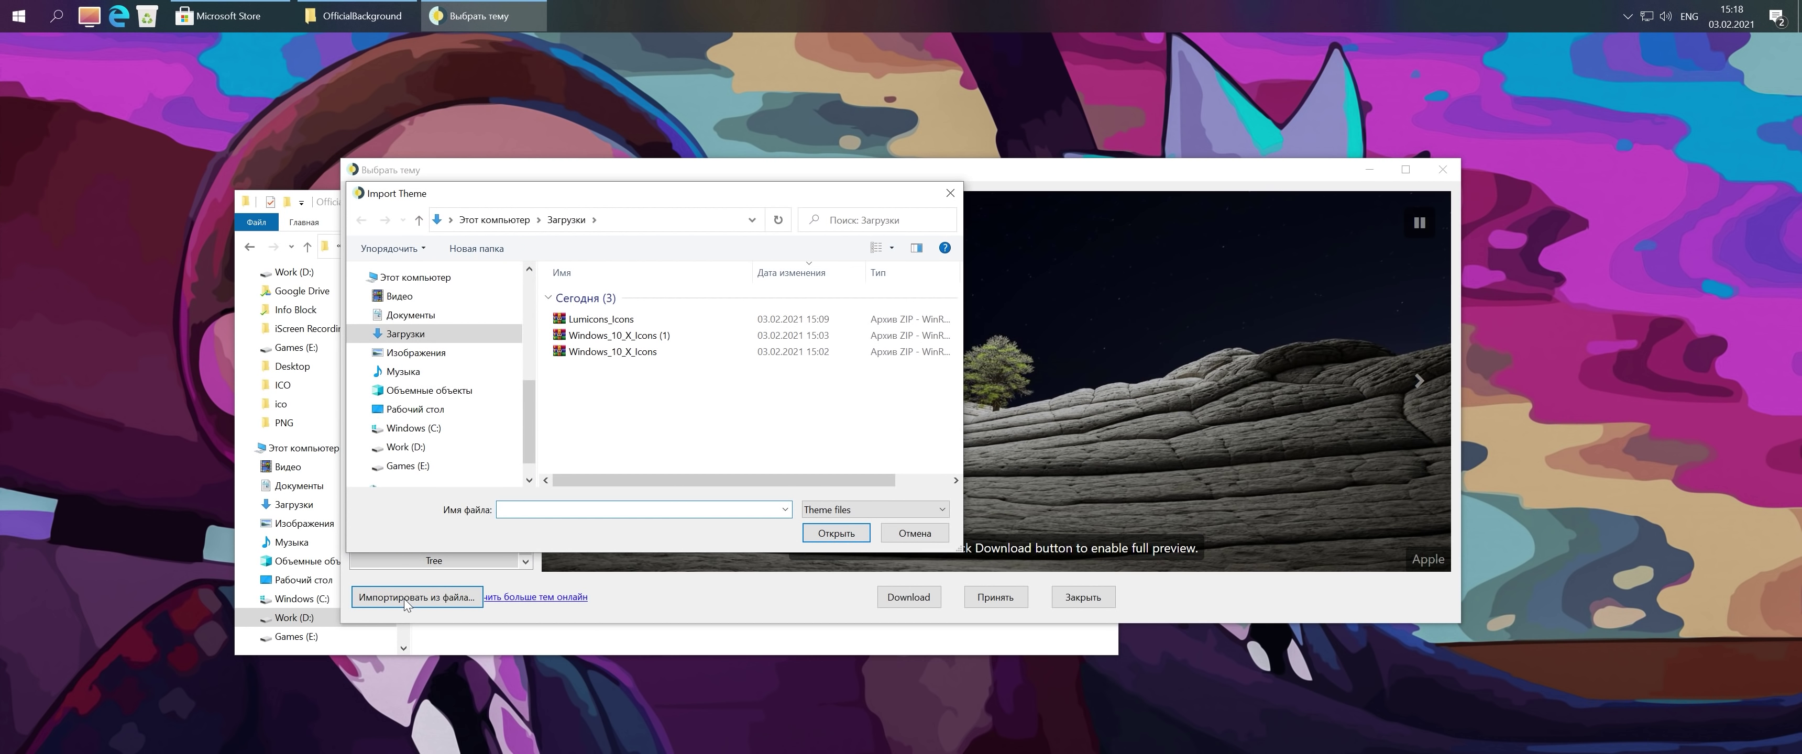
left_click(425, 451)
double_click(594, 297)
double_click(605, 315)
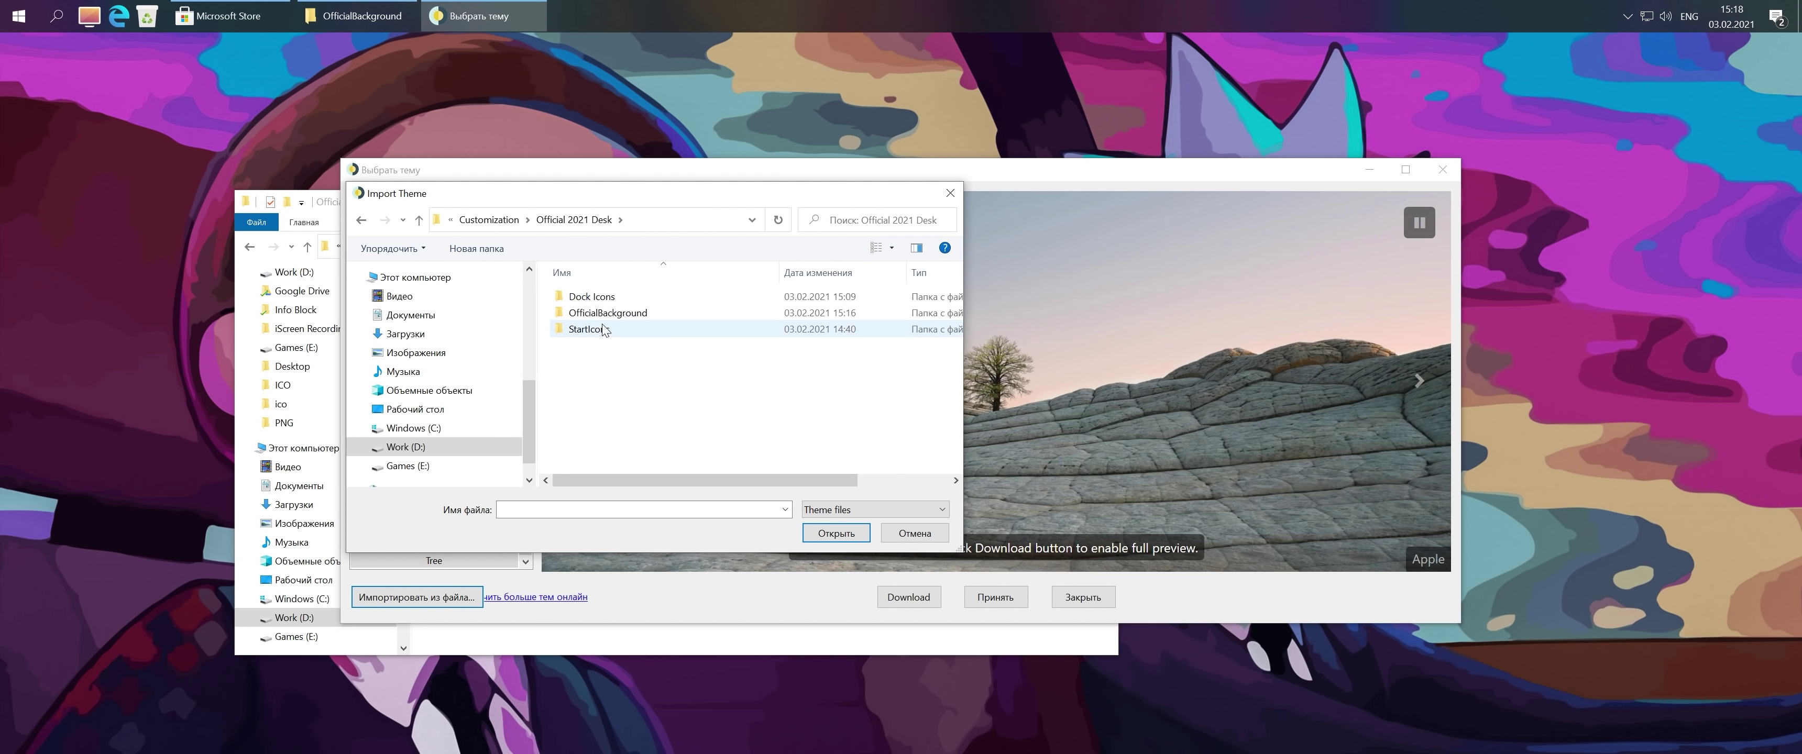
double_click(594, 312)
double_click(594, 297)
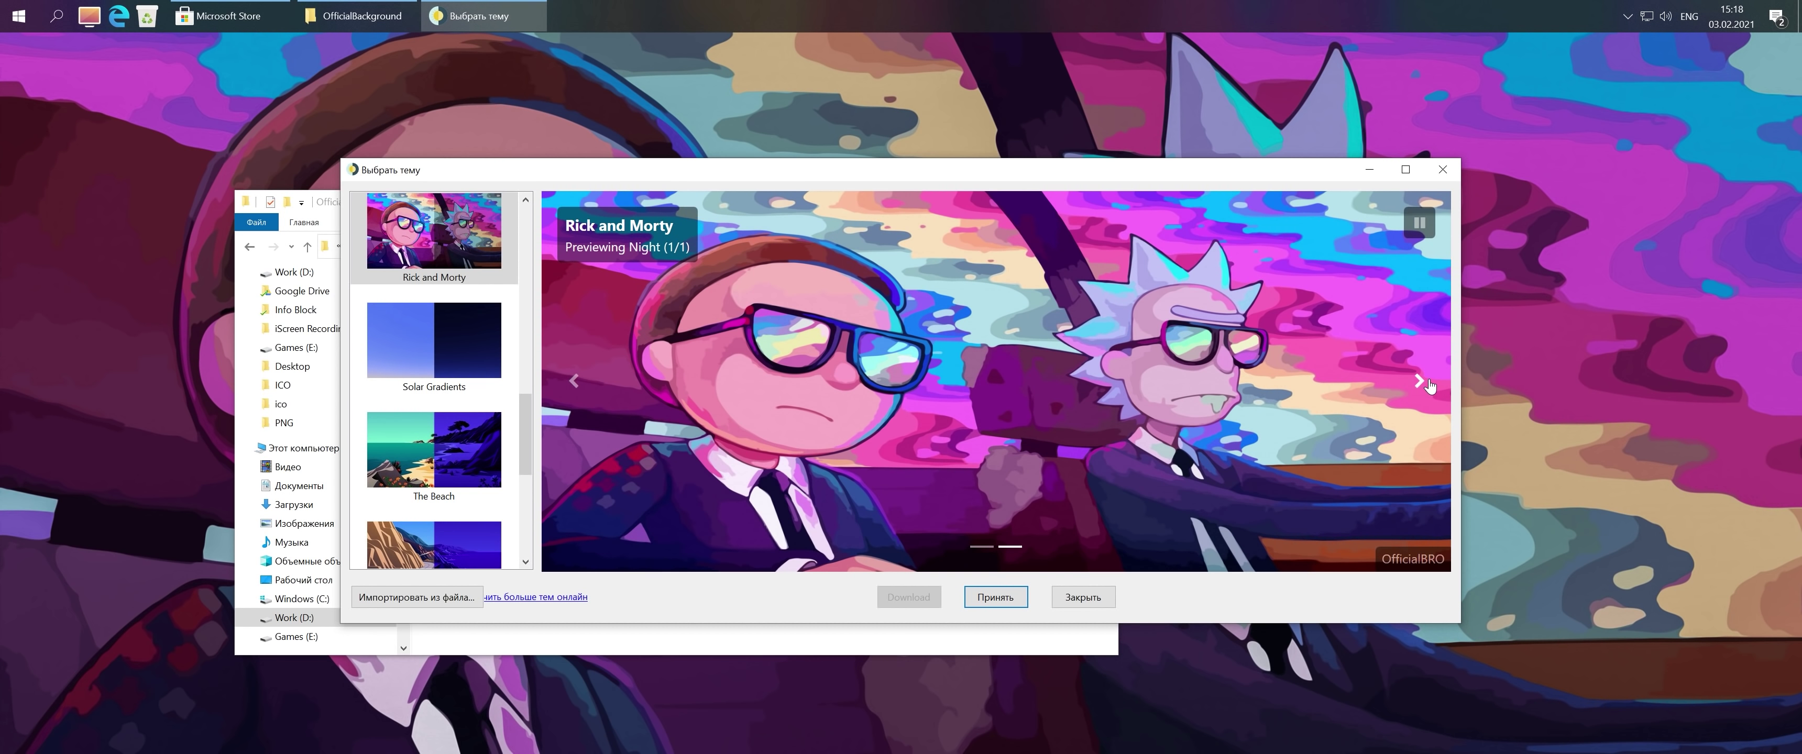
key("Return")
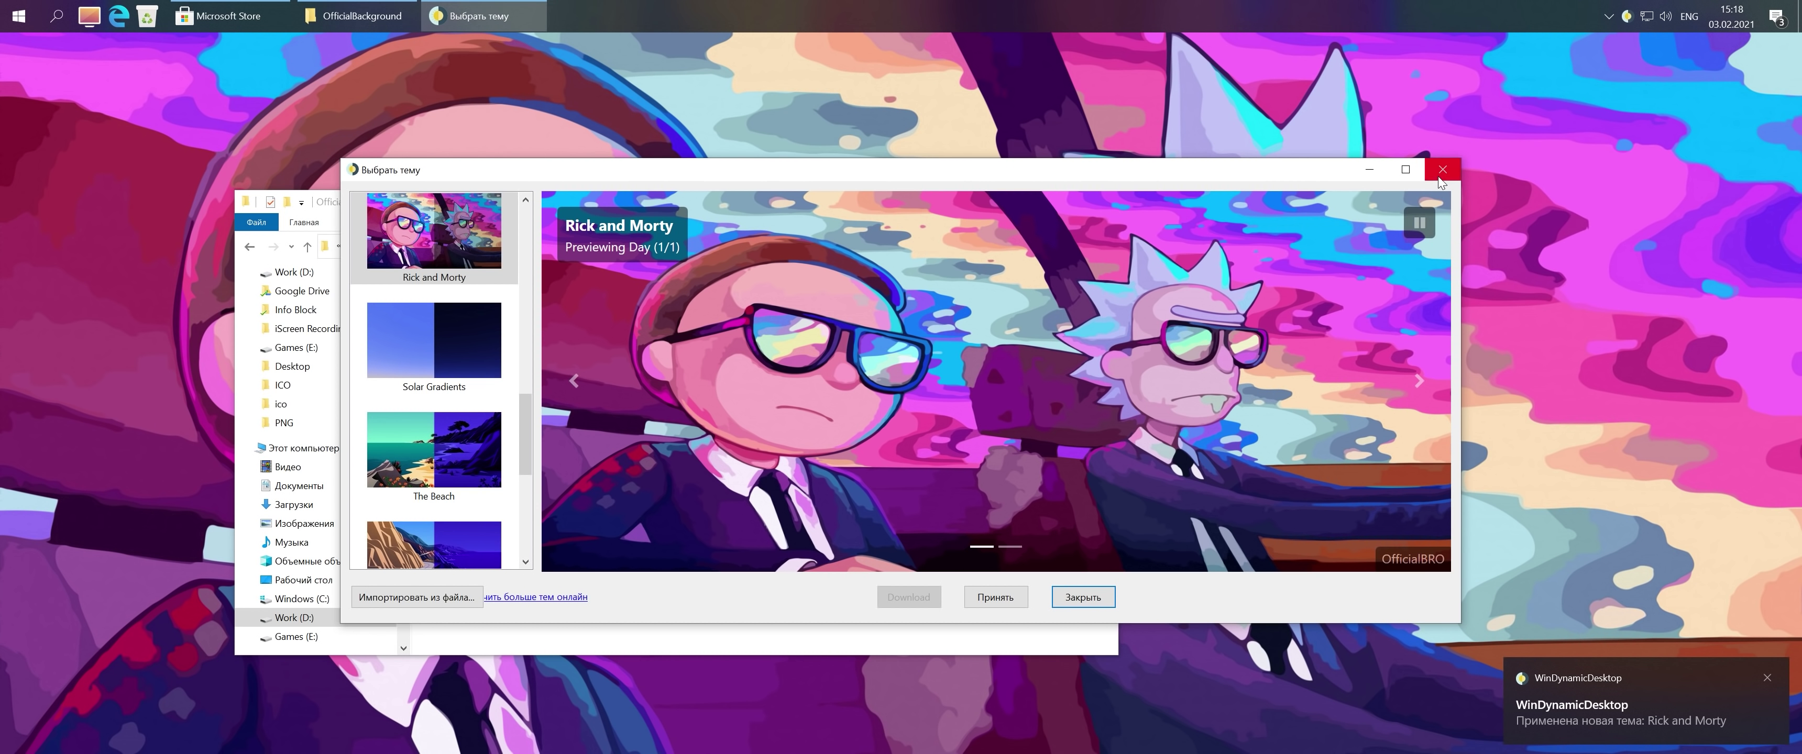
Step: Close the theme picker and the open File Explorer windows to clear the desktop
left_click(1442, 170)
left_click(1100, 202)
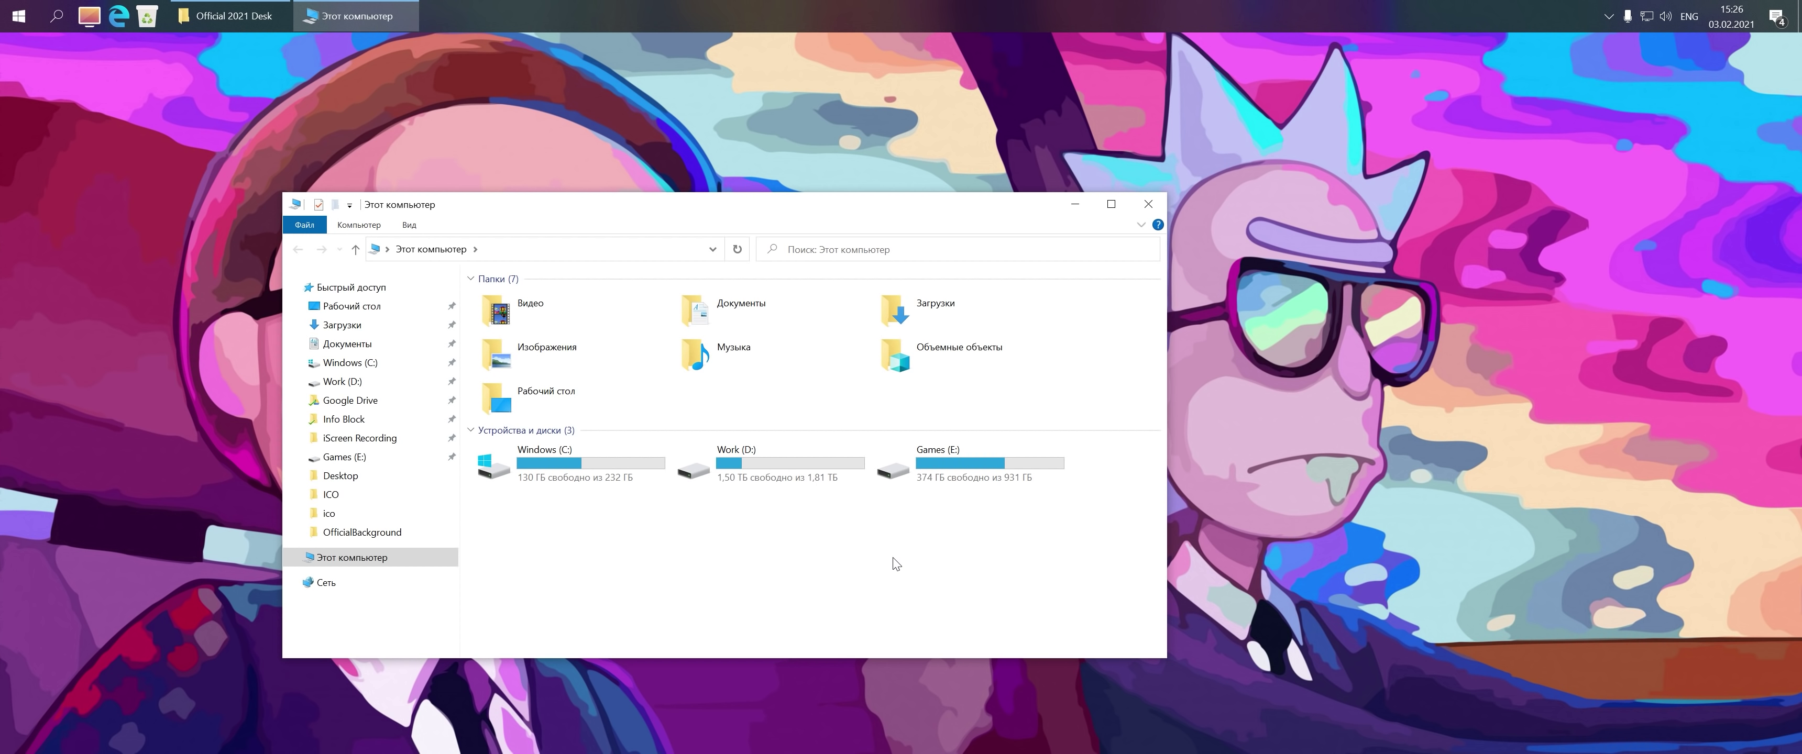
left_click(1148, 204)
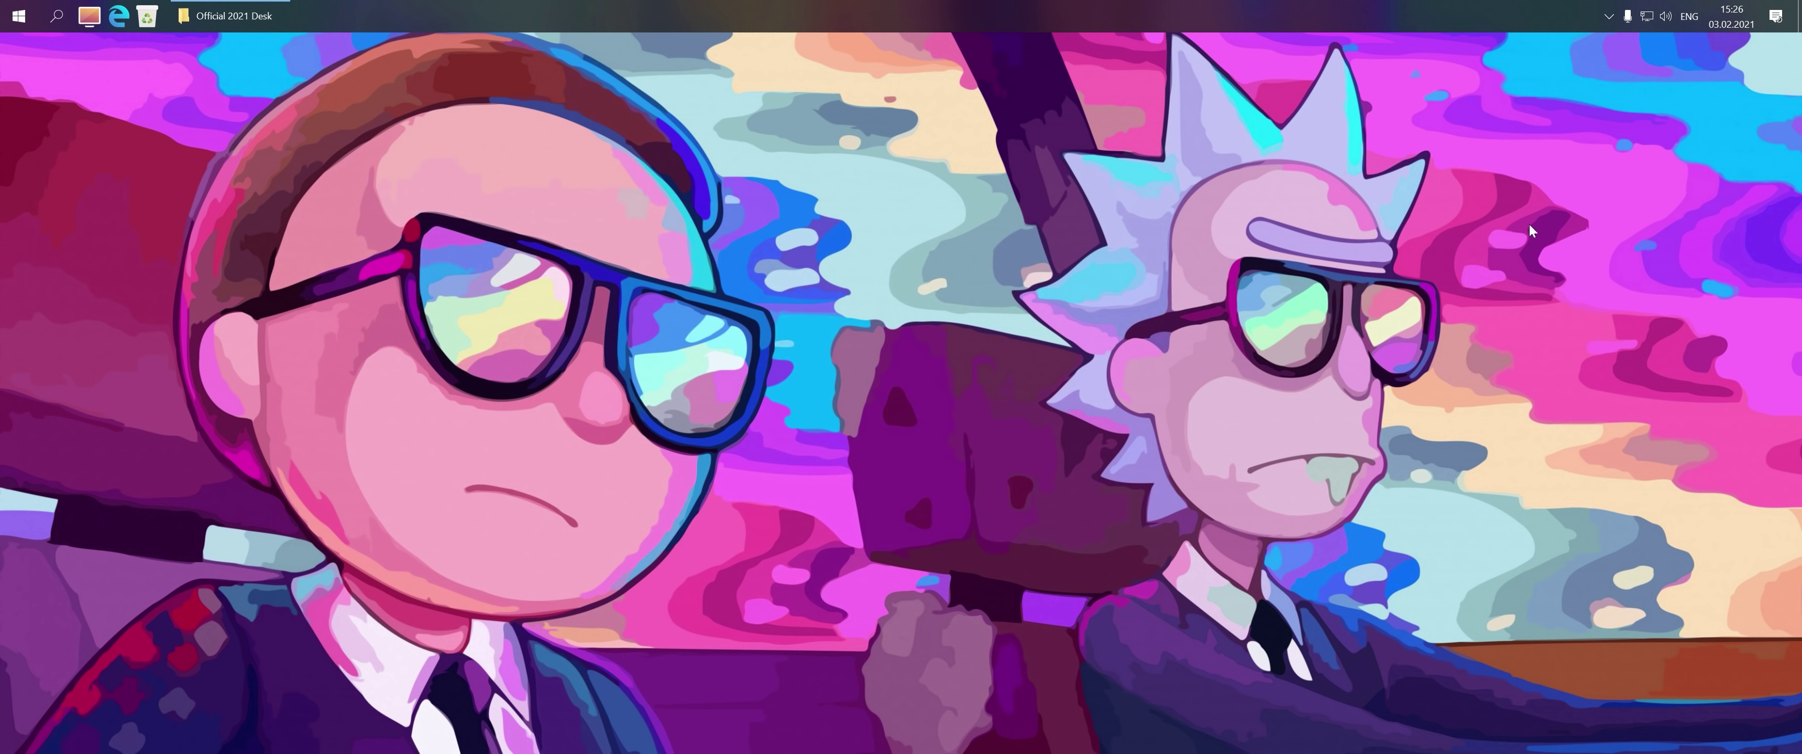
scroll(1225, 202, "up", 3)
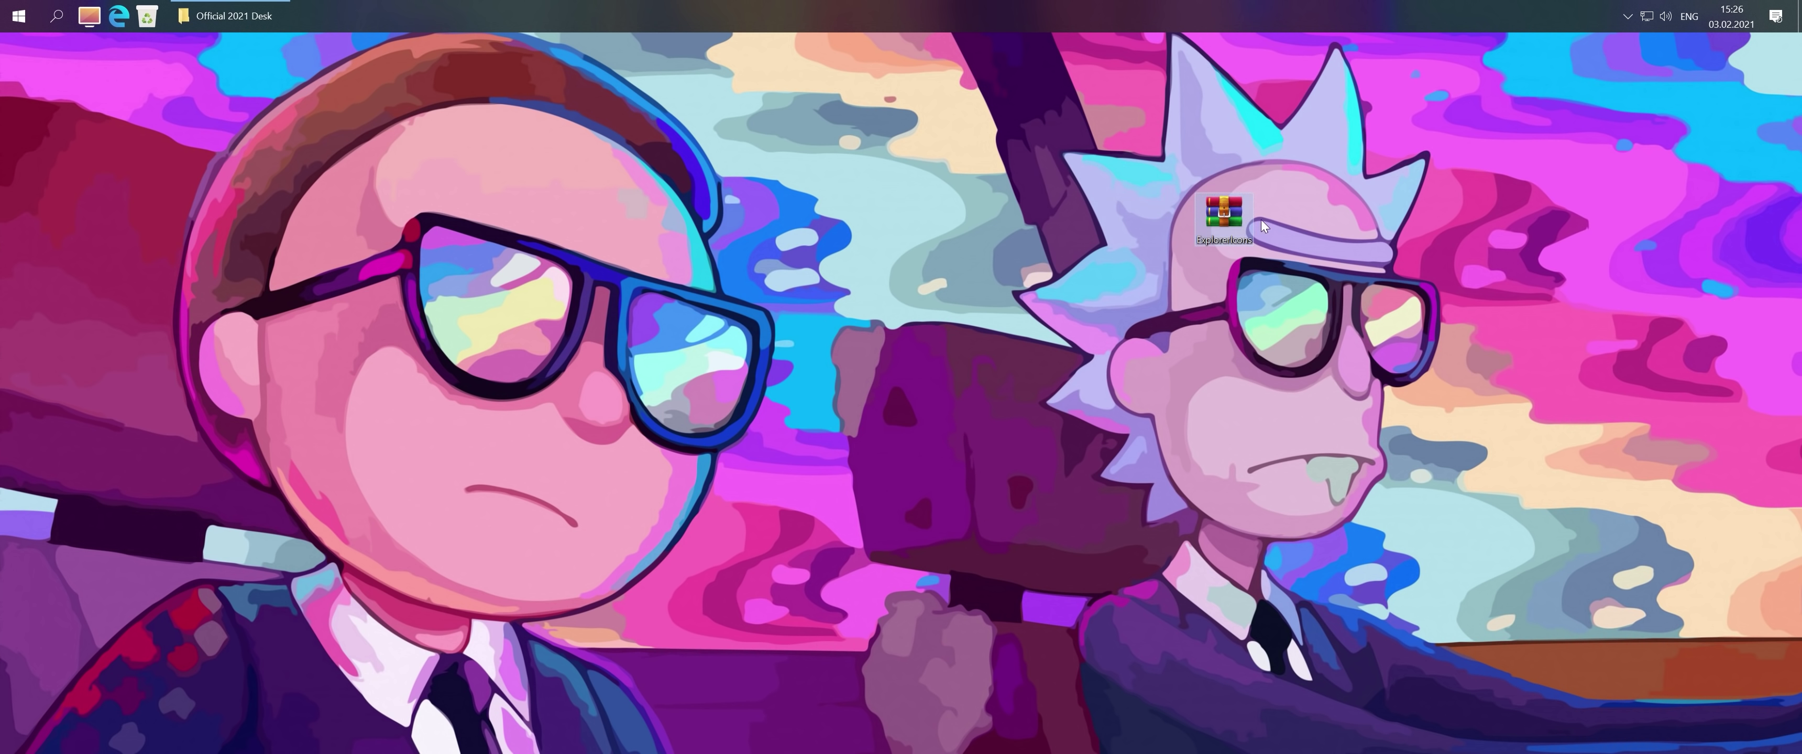
Step: Extract the ExplorerIcons folder from ExplorerIcons.zip into Official 2021 Desk and open the extracted folder
double_click(1221, 224)
left_click_drag(1045, 266, 645, 455)
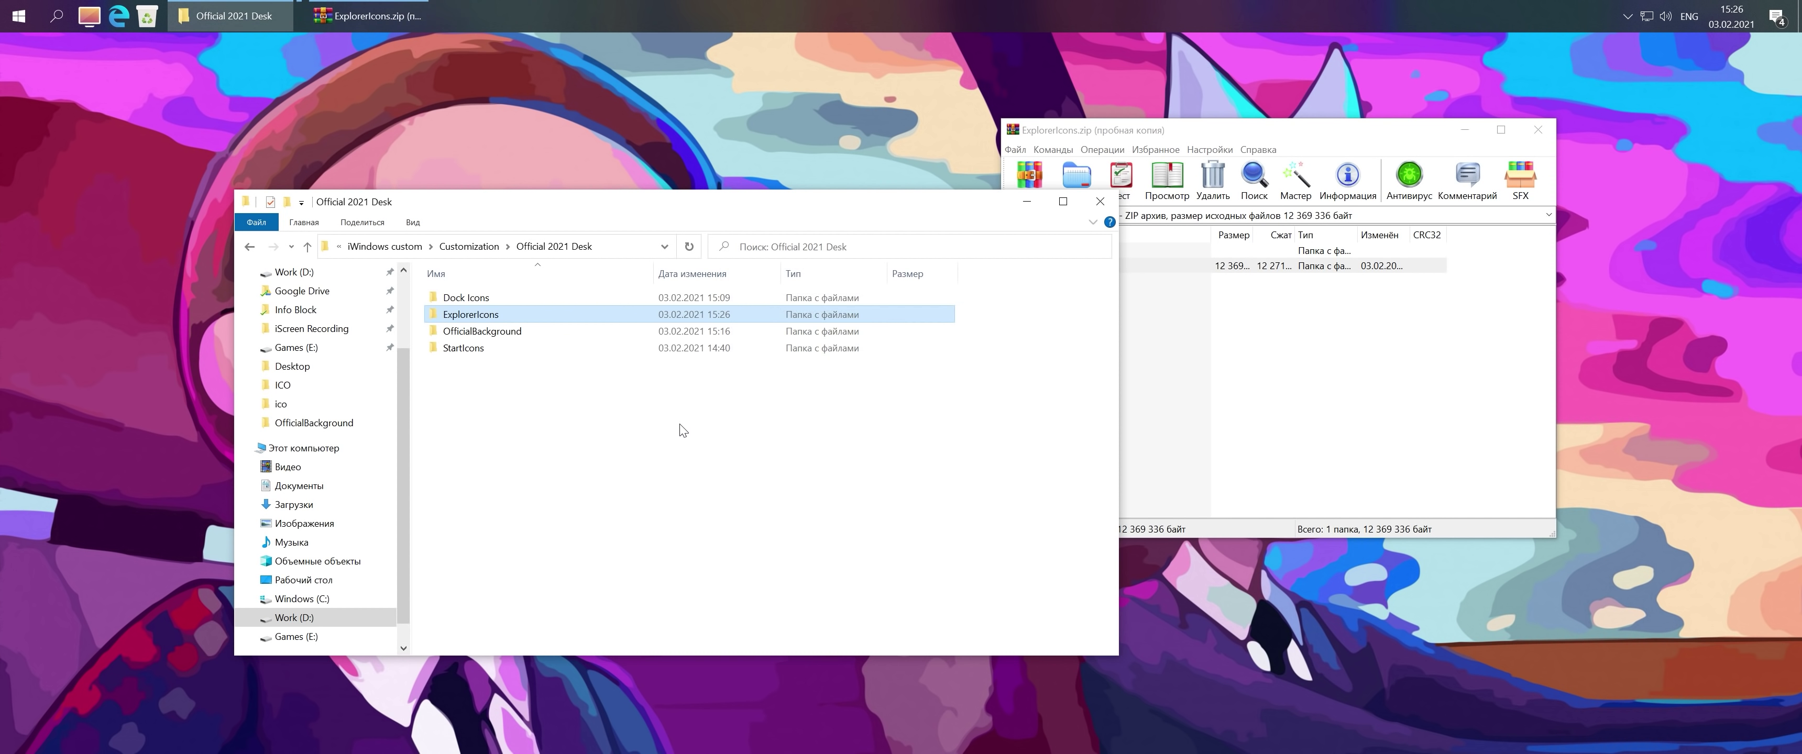
key("Escape")
double_click(590, 314)
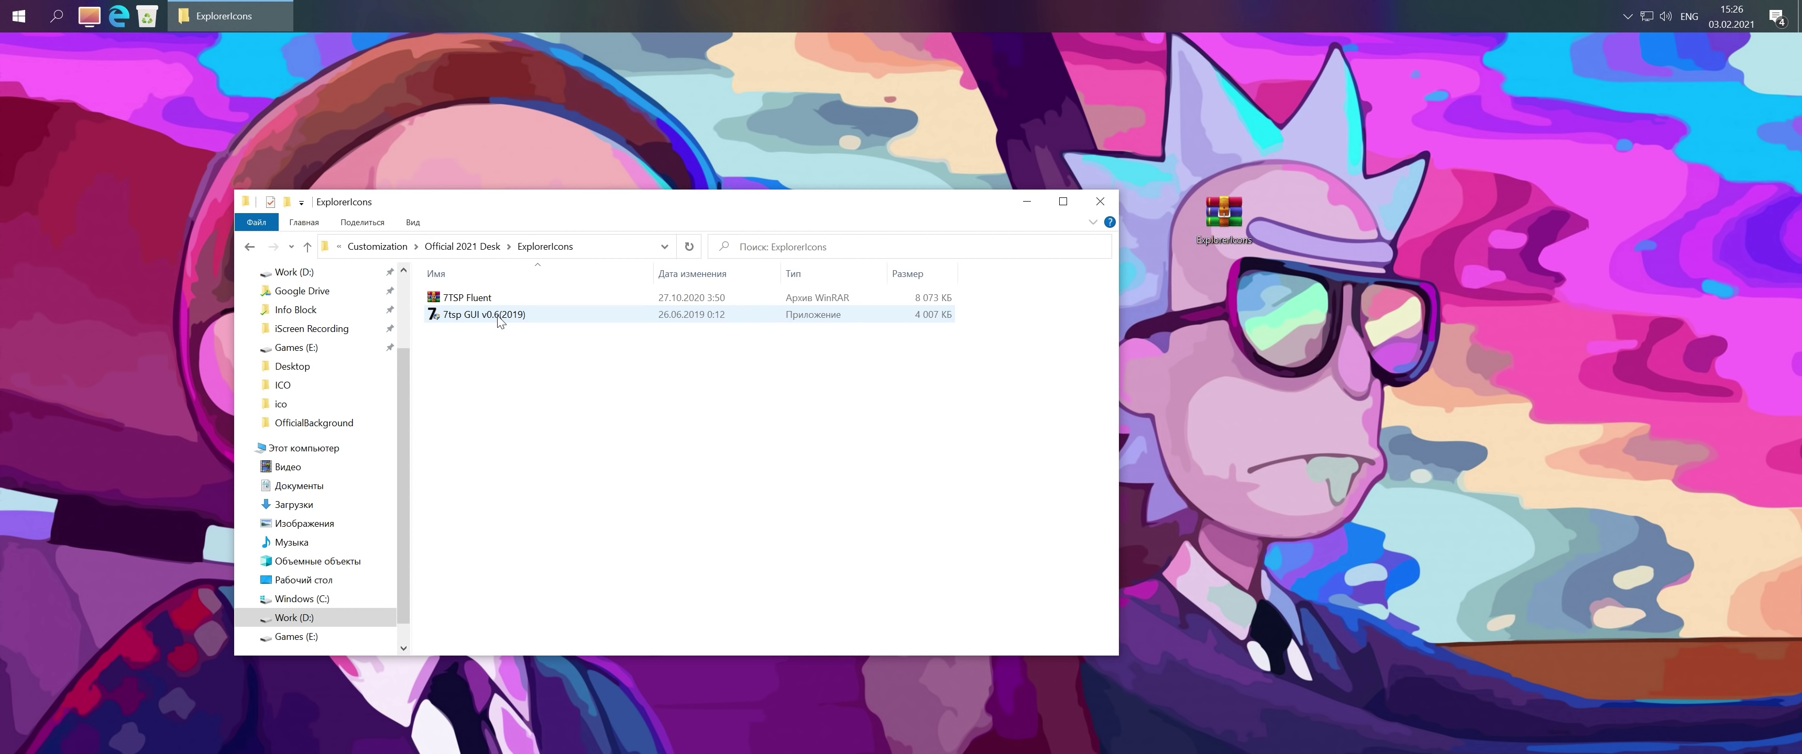
Step: In 7tsp GUI v0.6(2019), add the 7TSP Fluent custom pack from the ExplorerIcons folder and patch the system icons with it
double_click(591, 314)
key("alt+d")
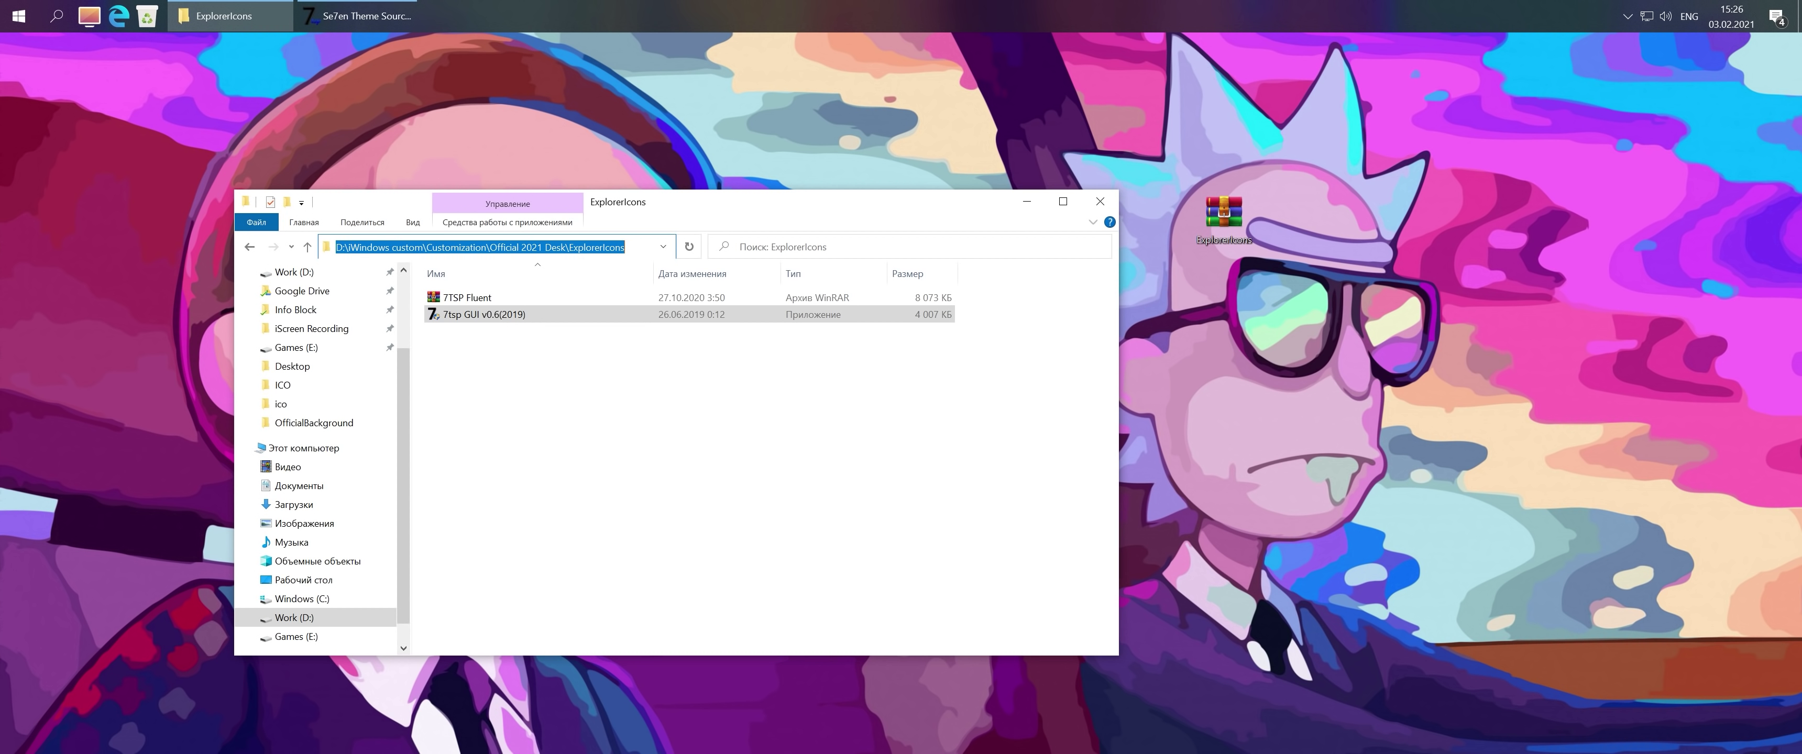
left_click(758, 324)
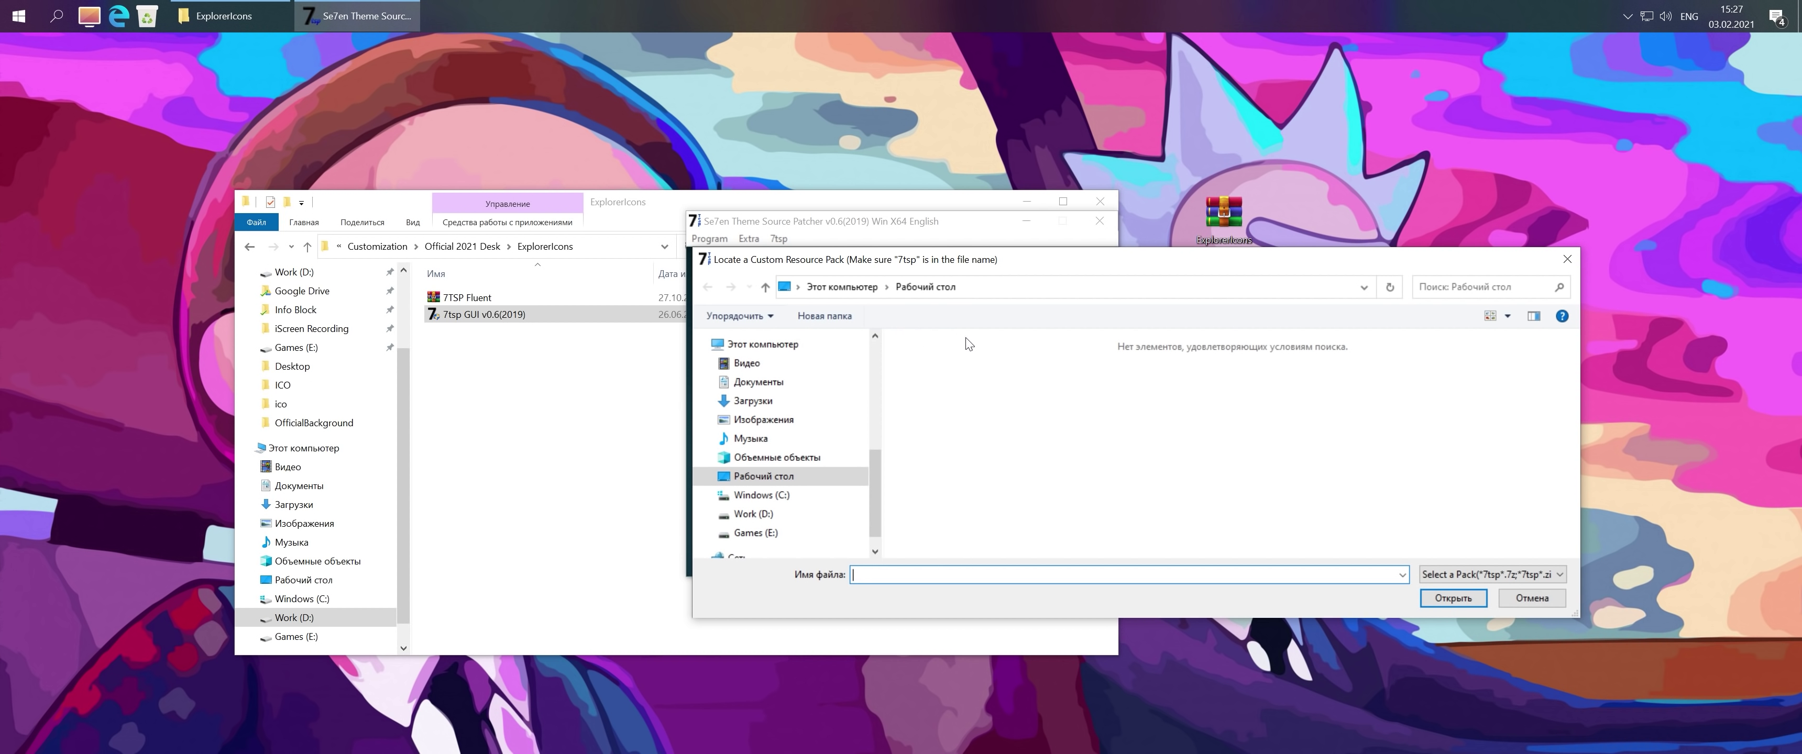
left_click(1005, 292)
key("ctrl+v")
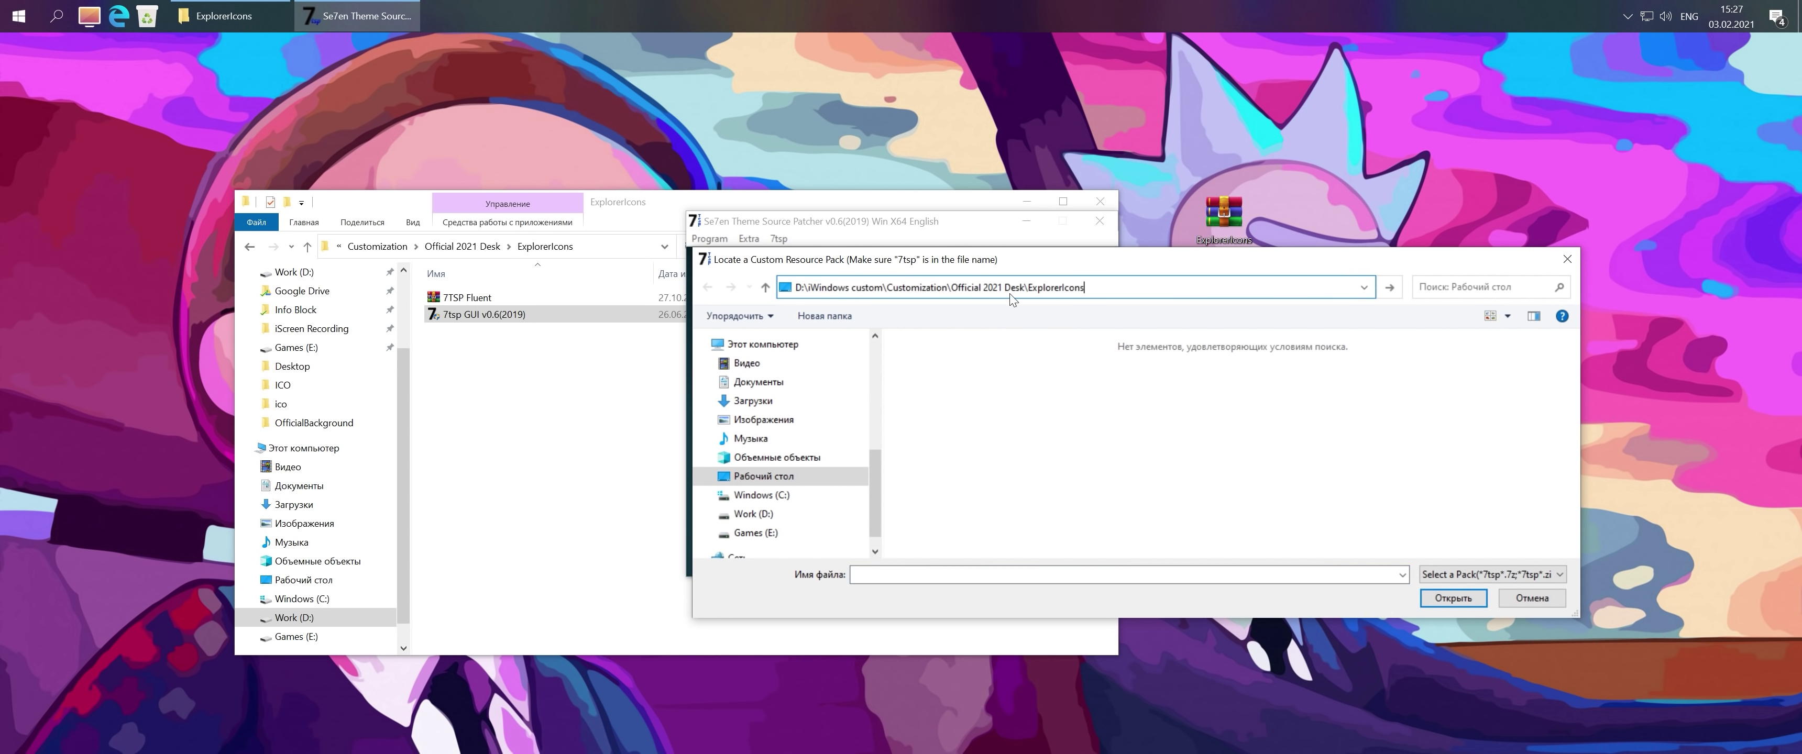
key("Return")
double_click(975, 362)
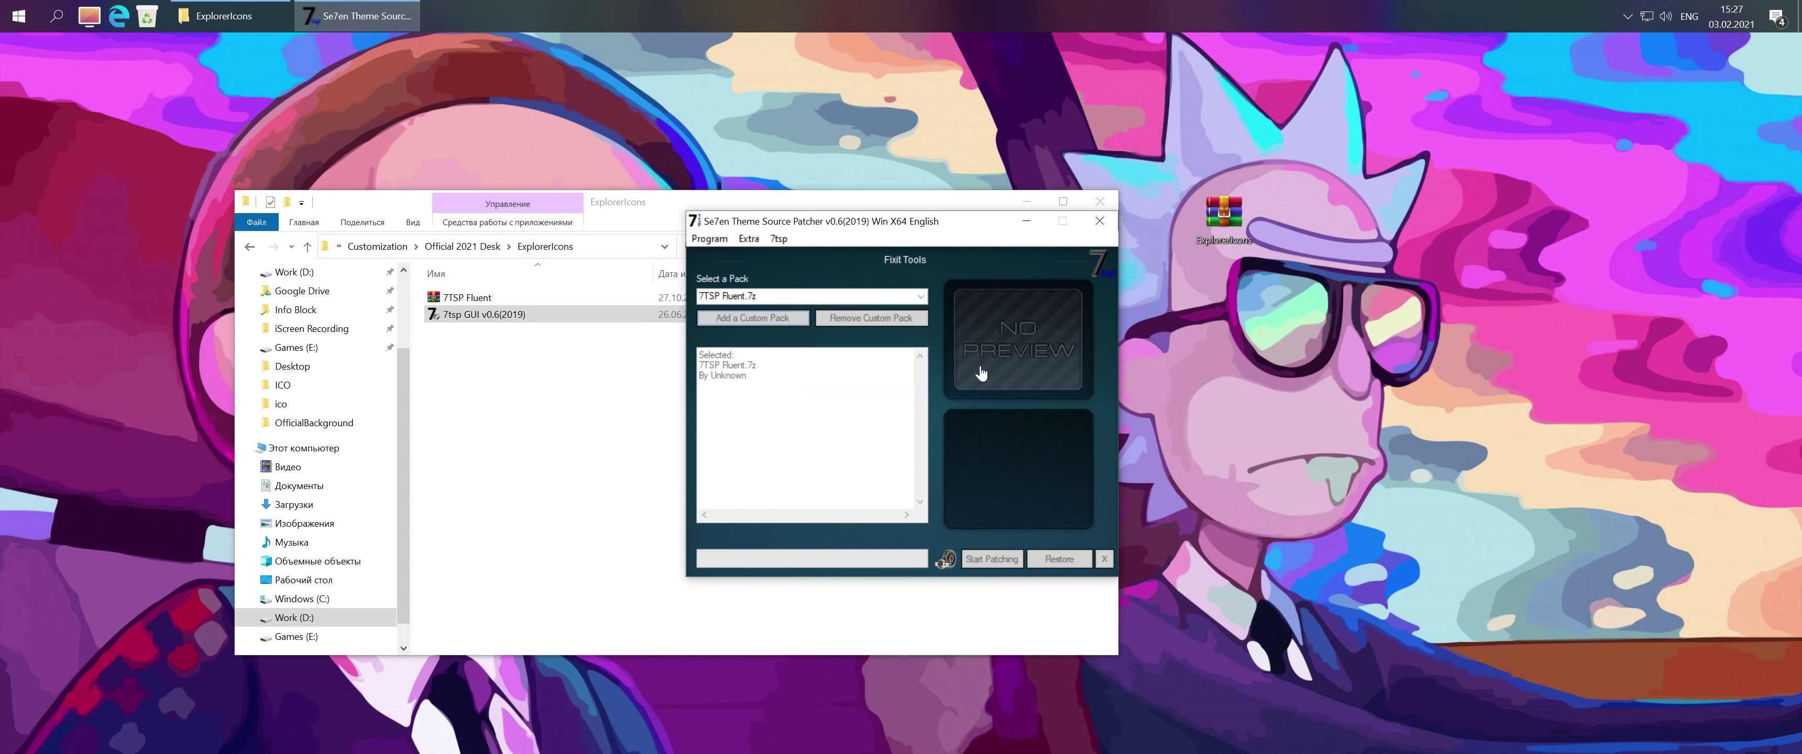
left_click(992, 558)
left_click(899, 482)
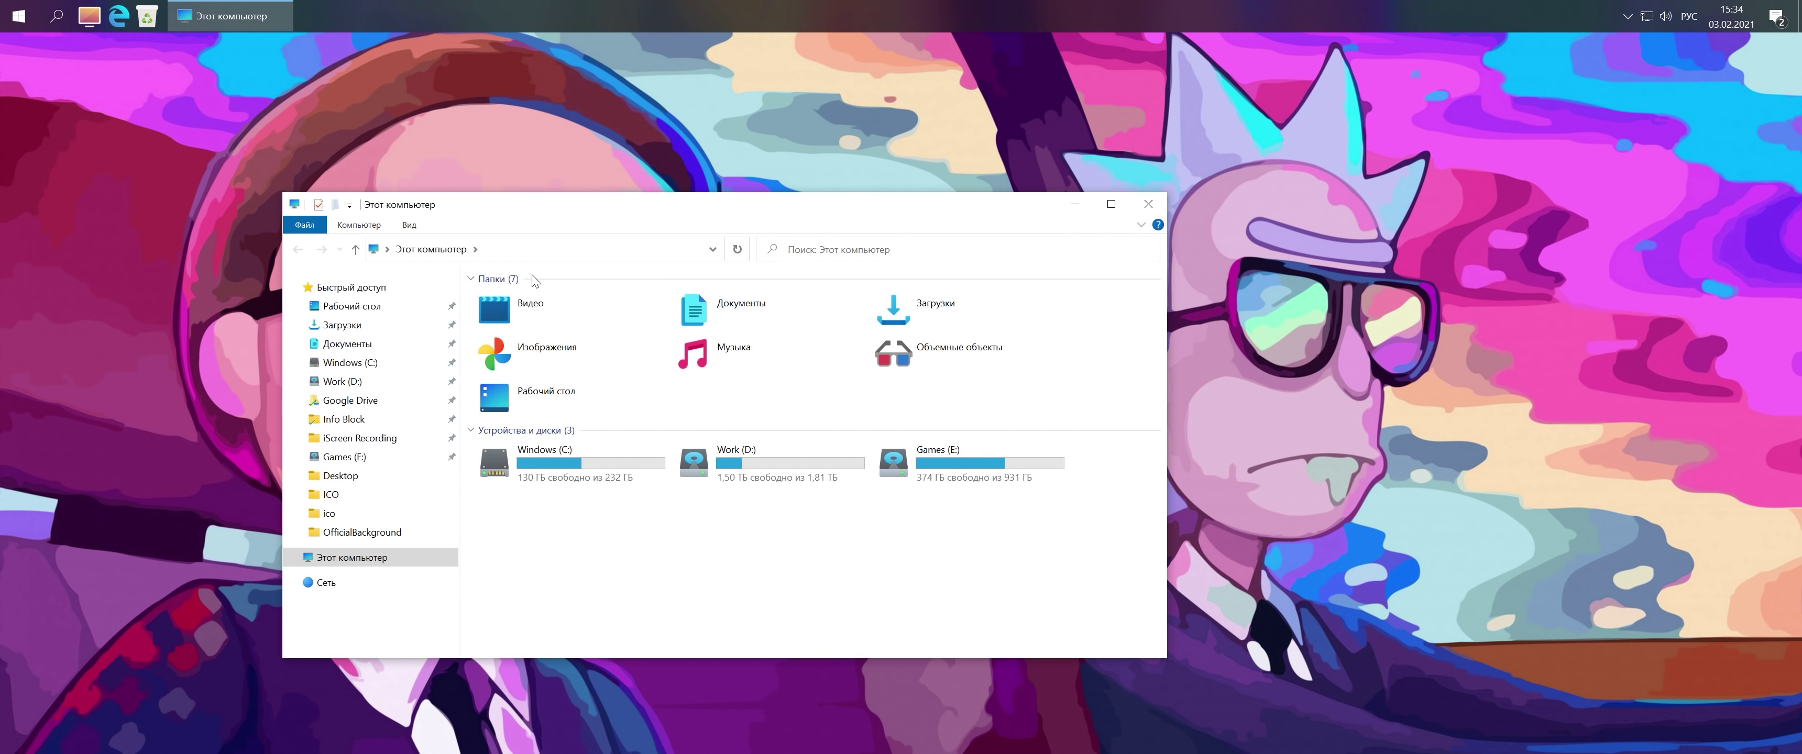
Step: Examine the new folder and drive icons in This PC and on the Work (D:) drive
double_click(712, 480)
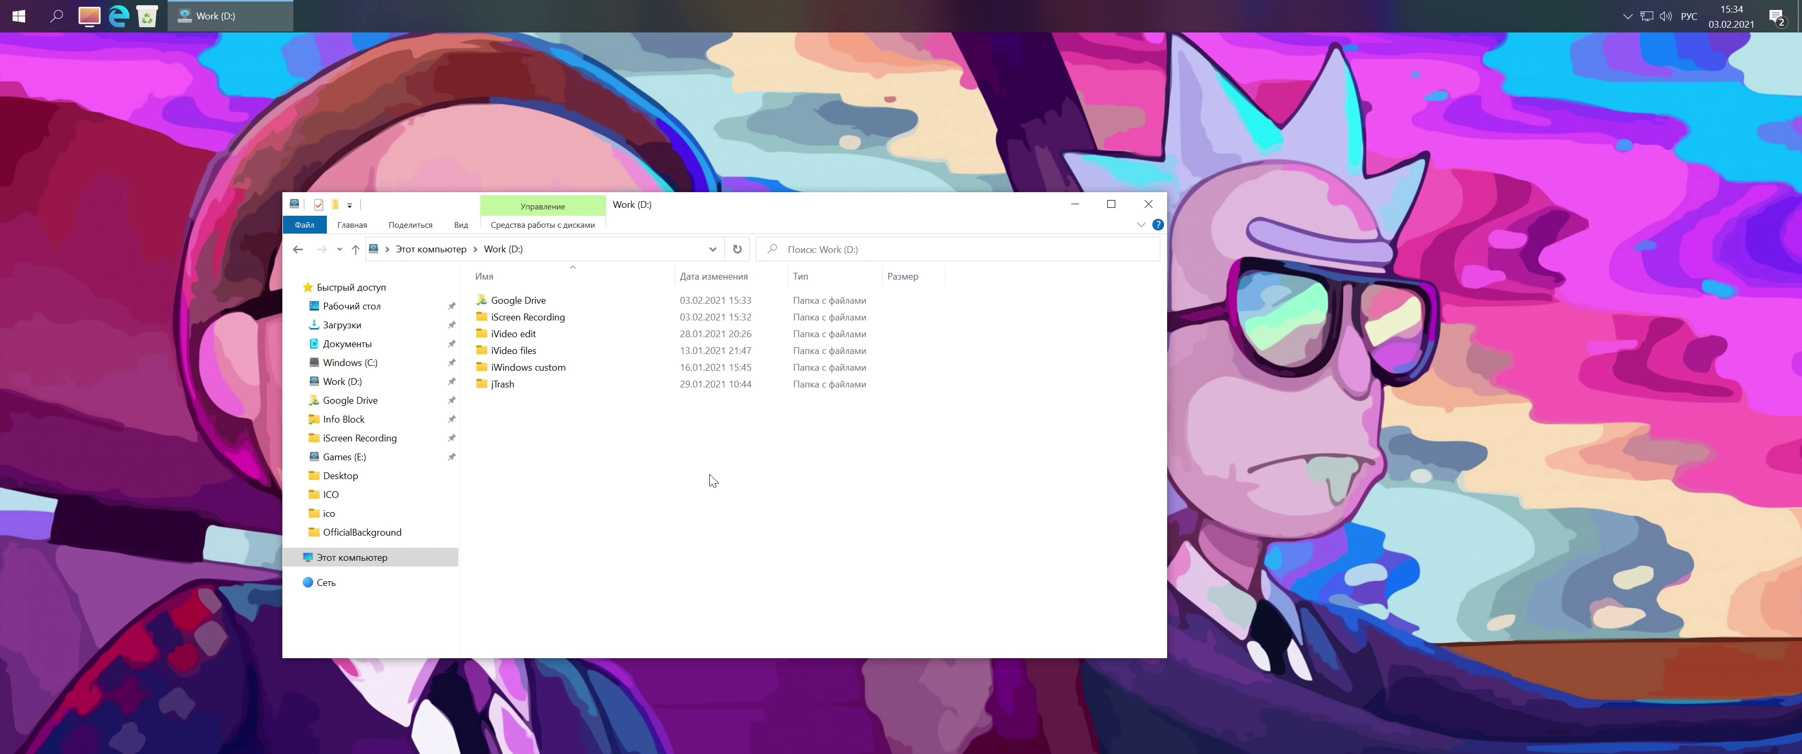
key("alt+Left")
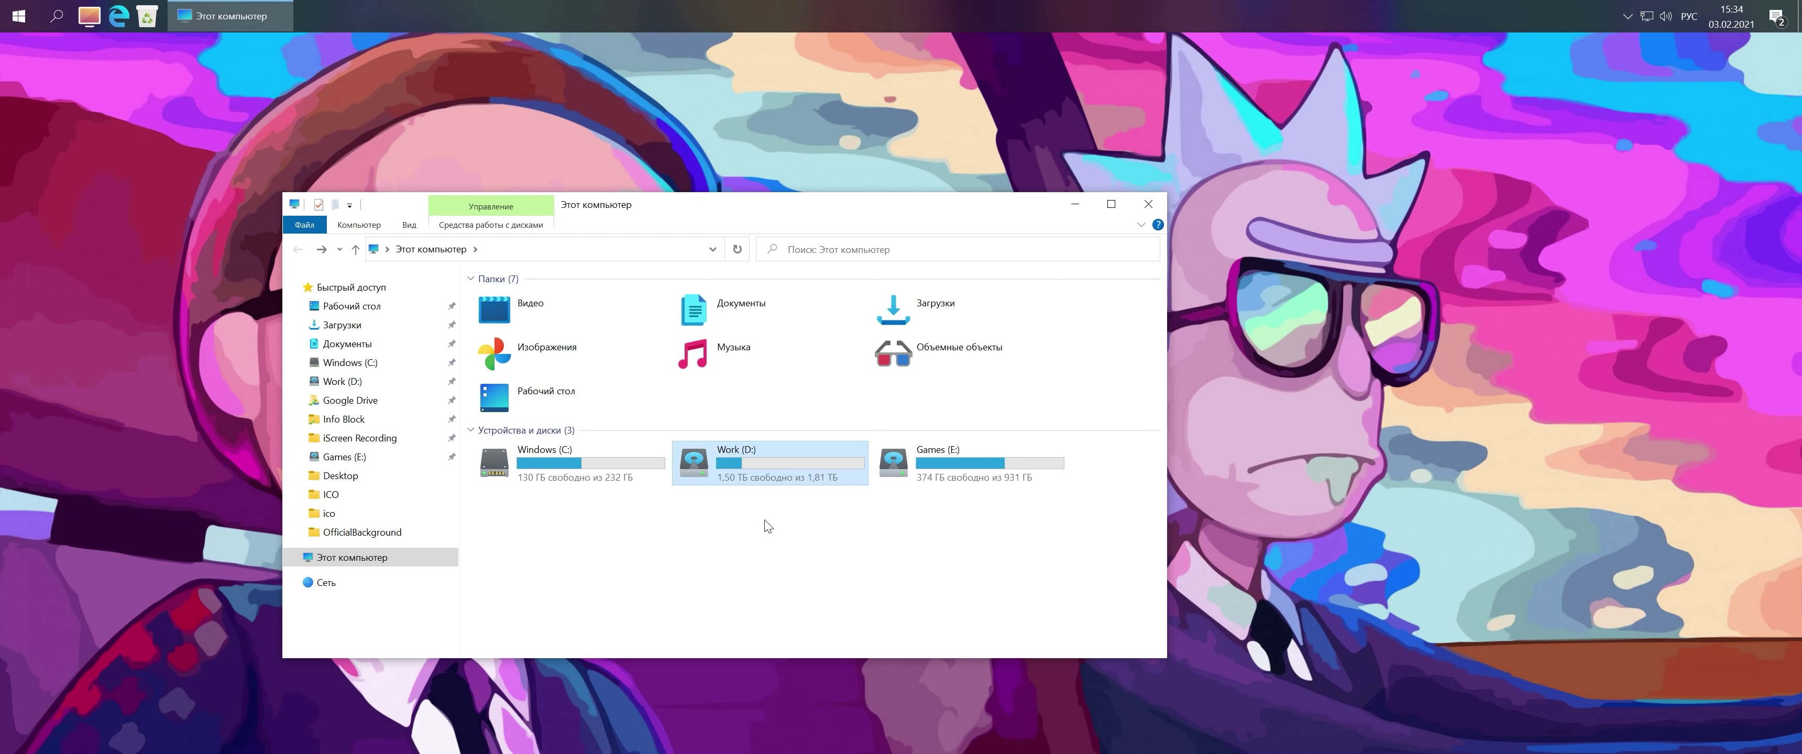
left_click(1149, 204)
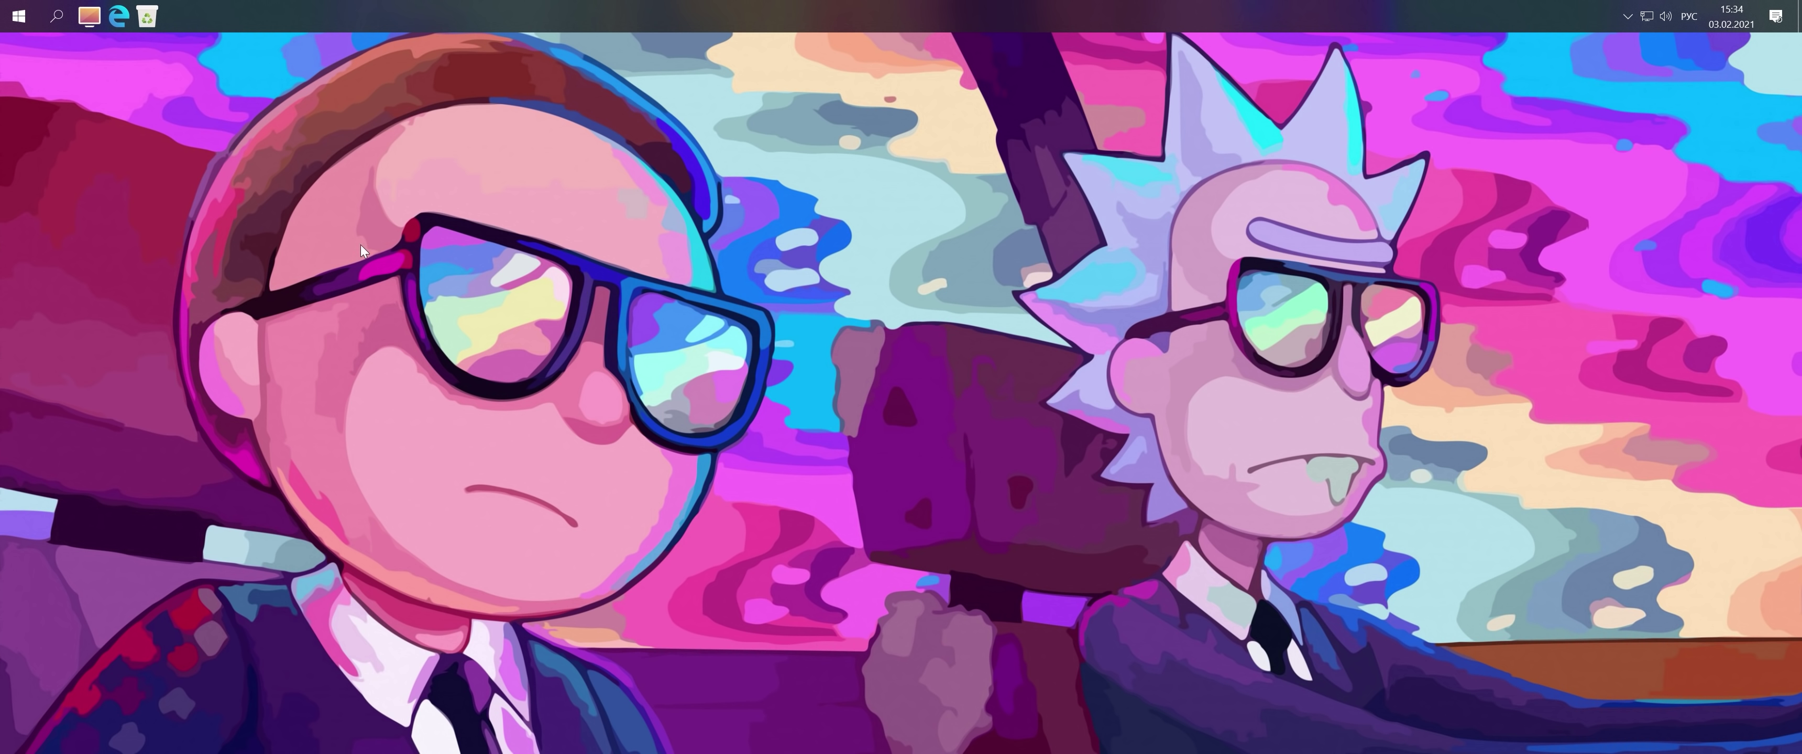
Step: Hide the search icon on the taskbar
right_click(60, 26)
mouse_move(94, 70)
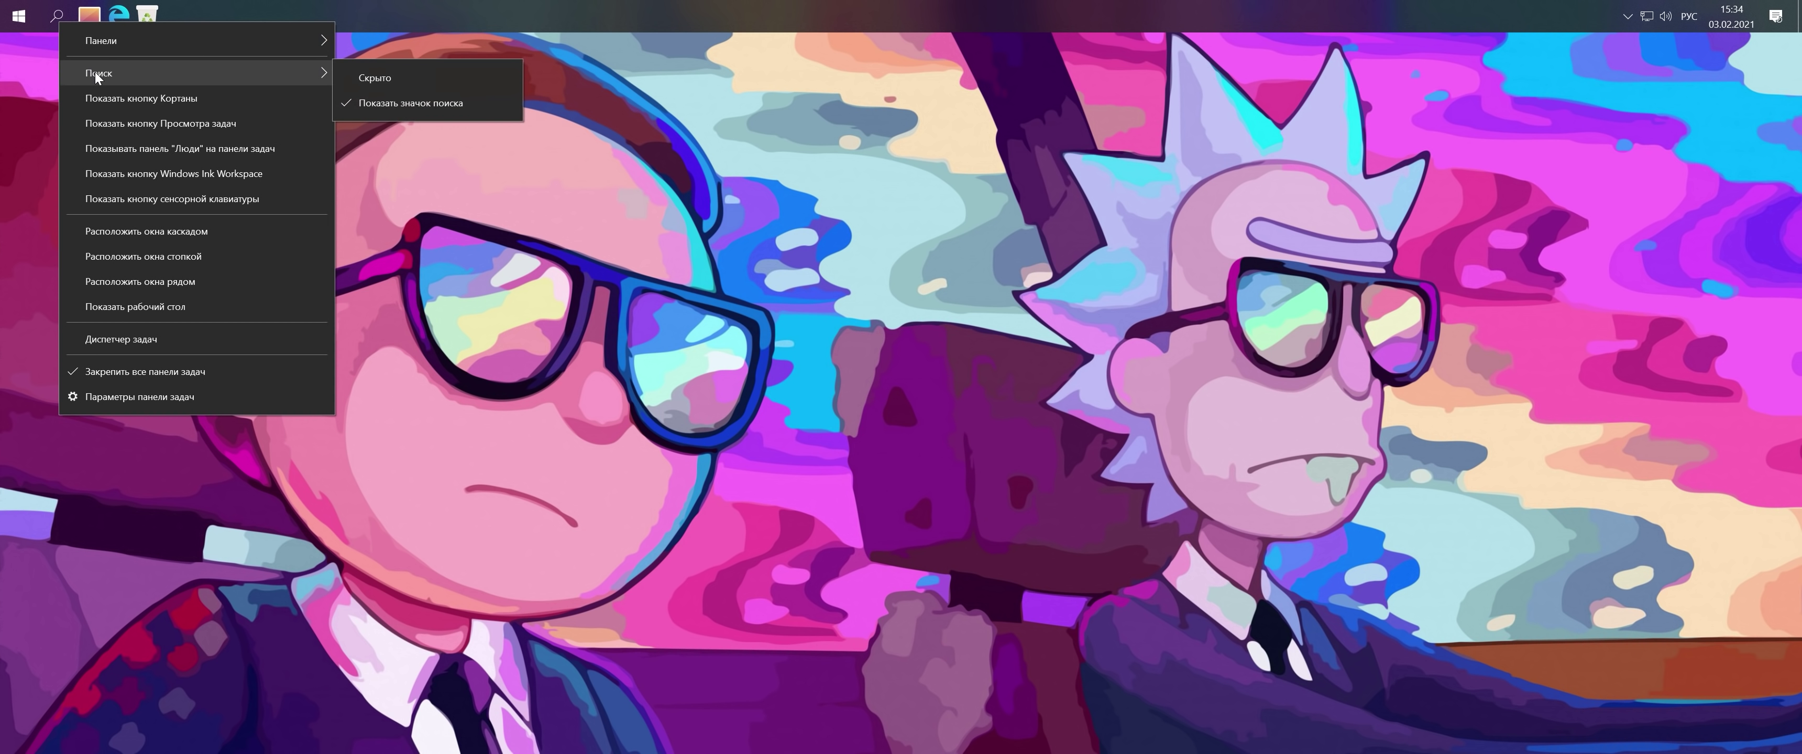
left_click(448, 82)
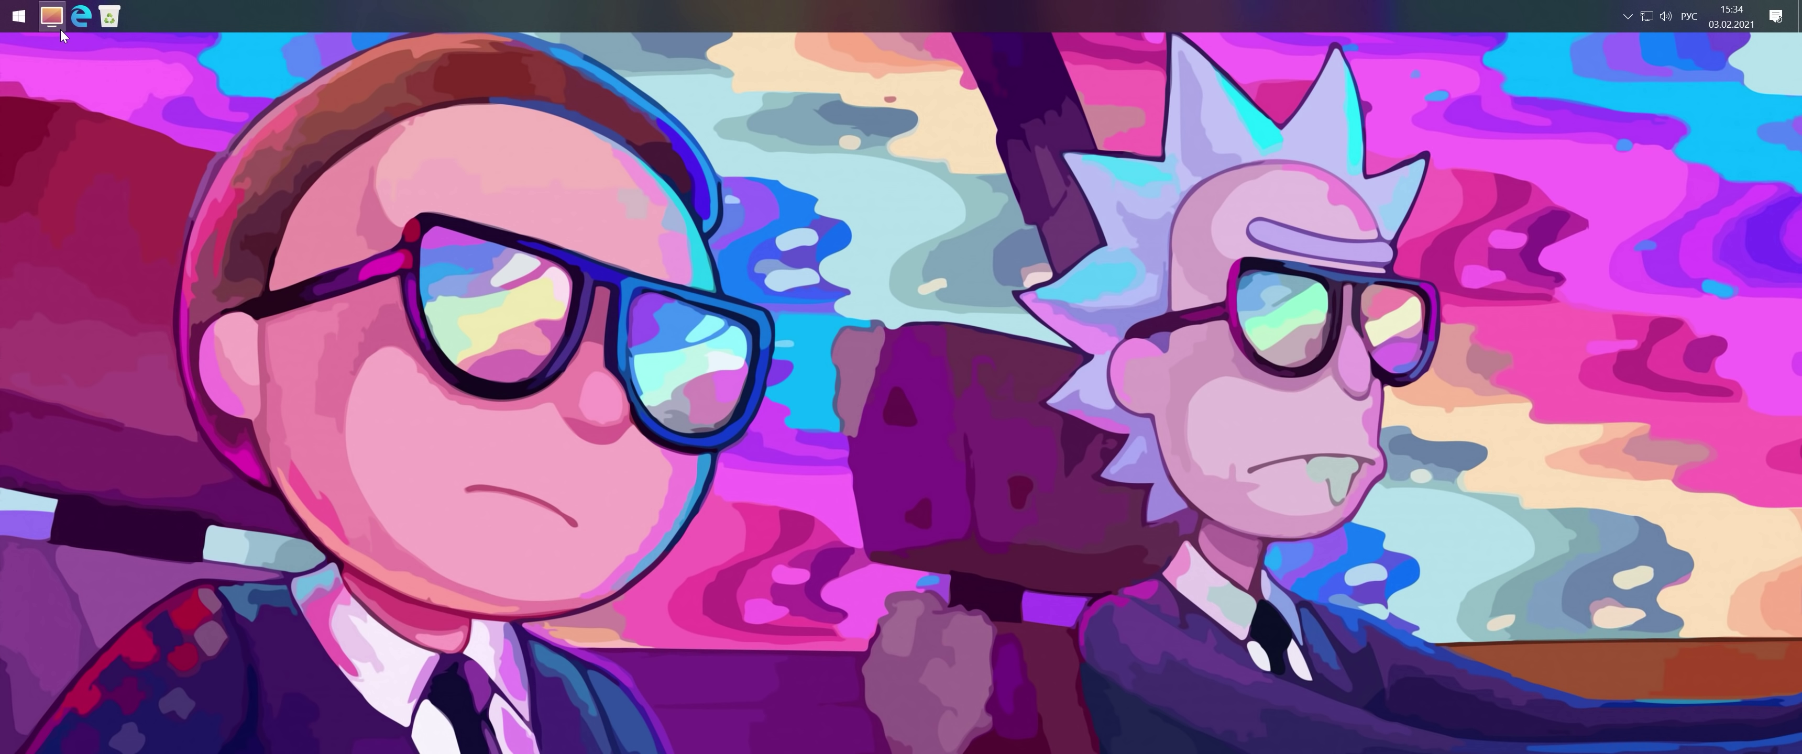
key("super+e")
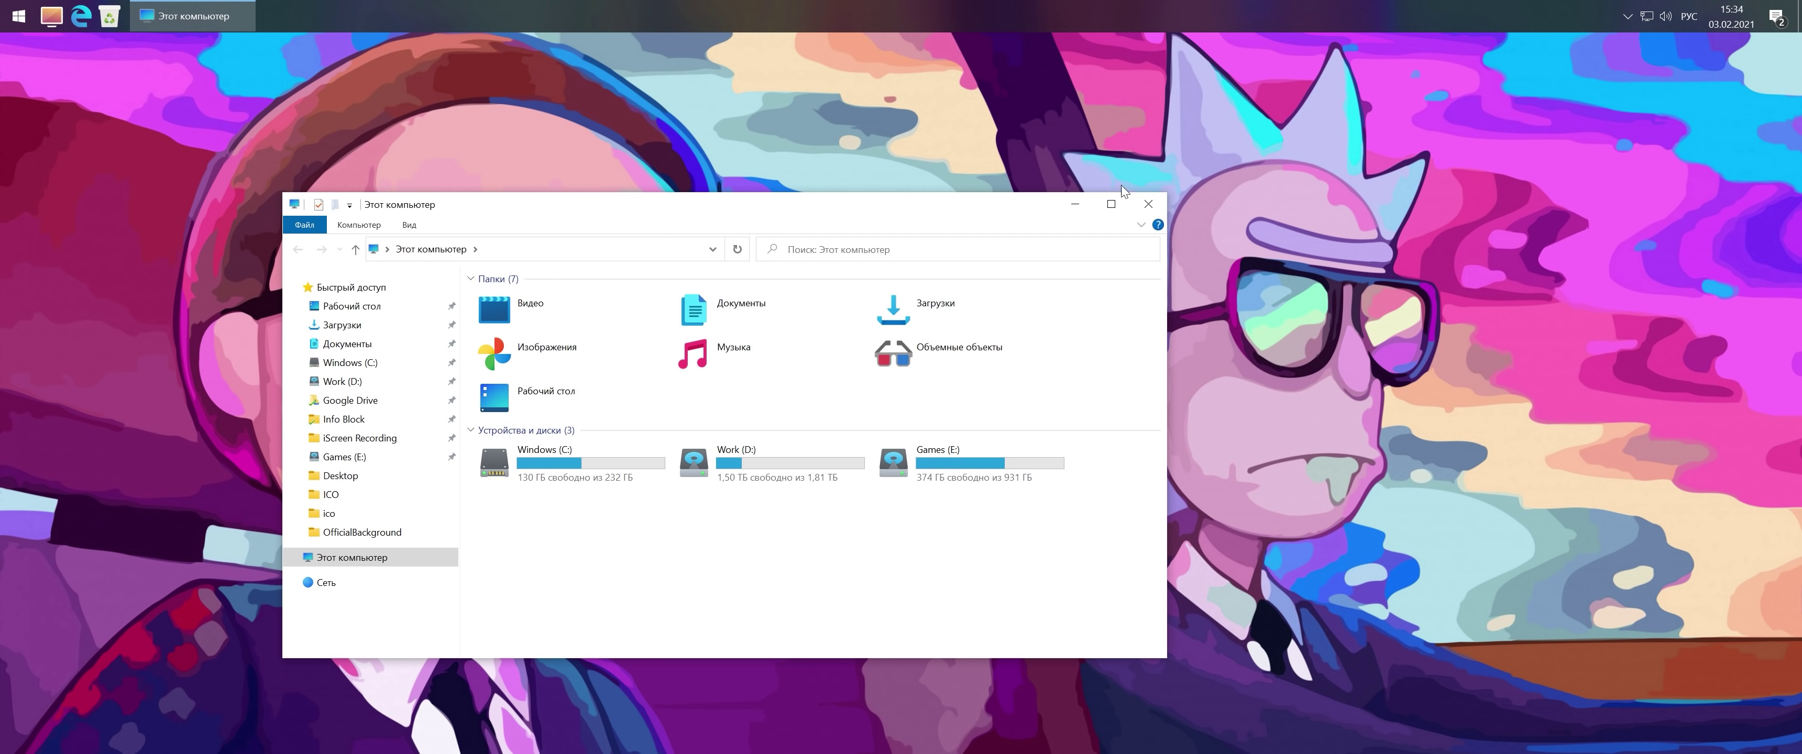
left_click(1148, 204)
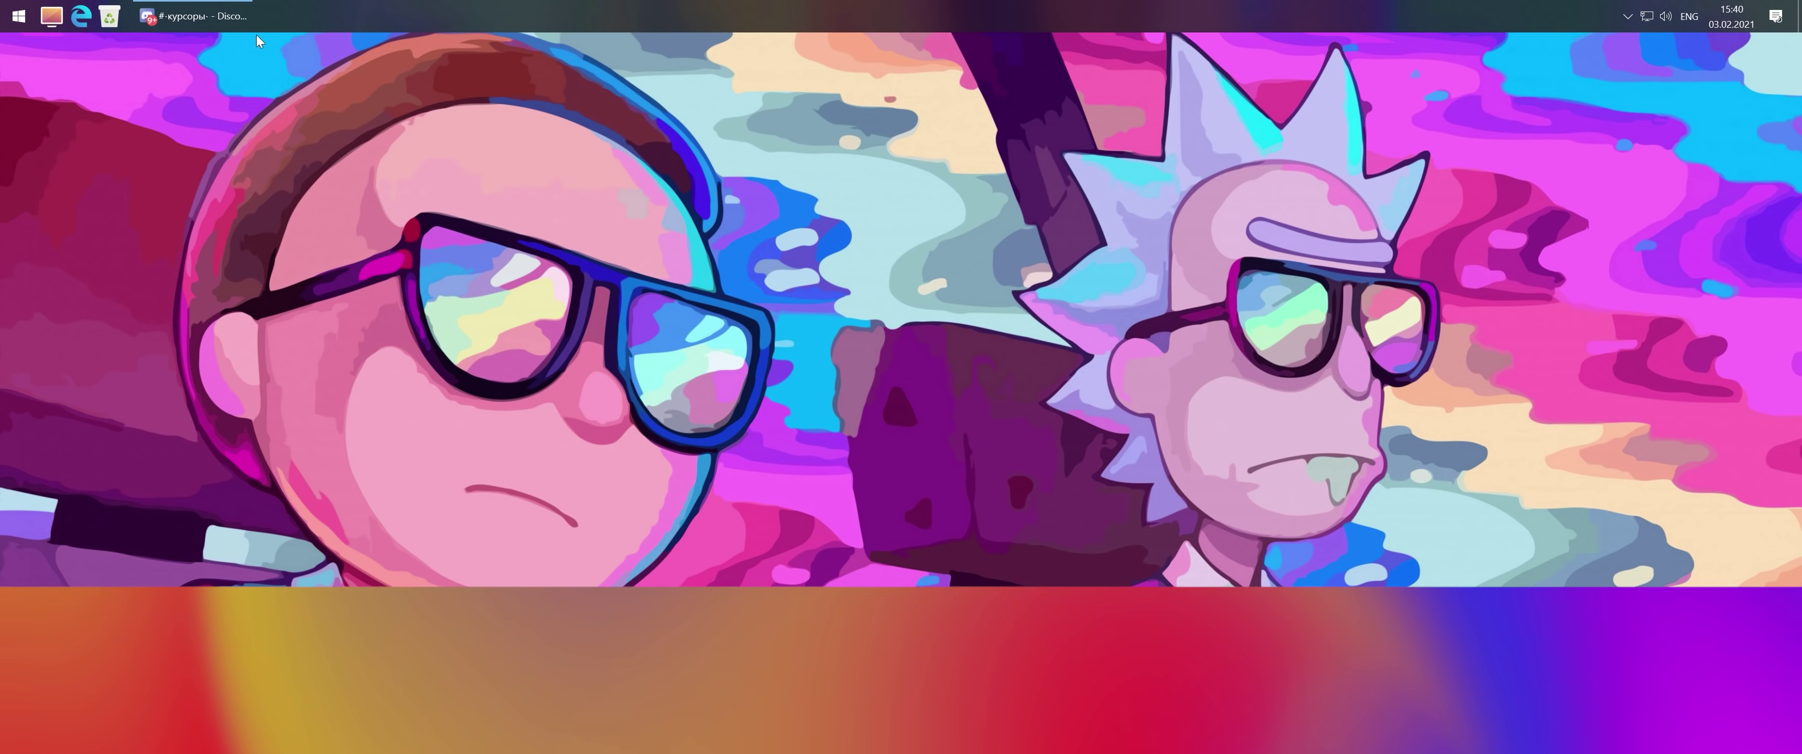
Step: Browse the cursor packs in the курсоры and эксклюзив channels of the SecretLink Discord server
left_click(231, 16)
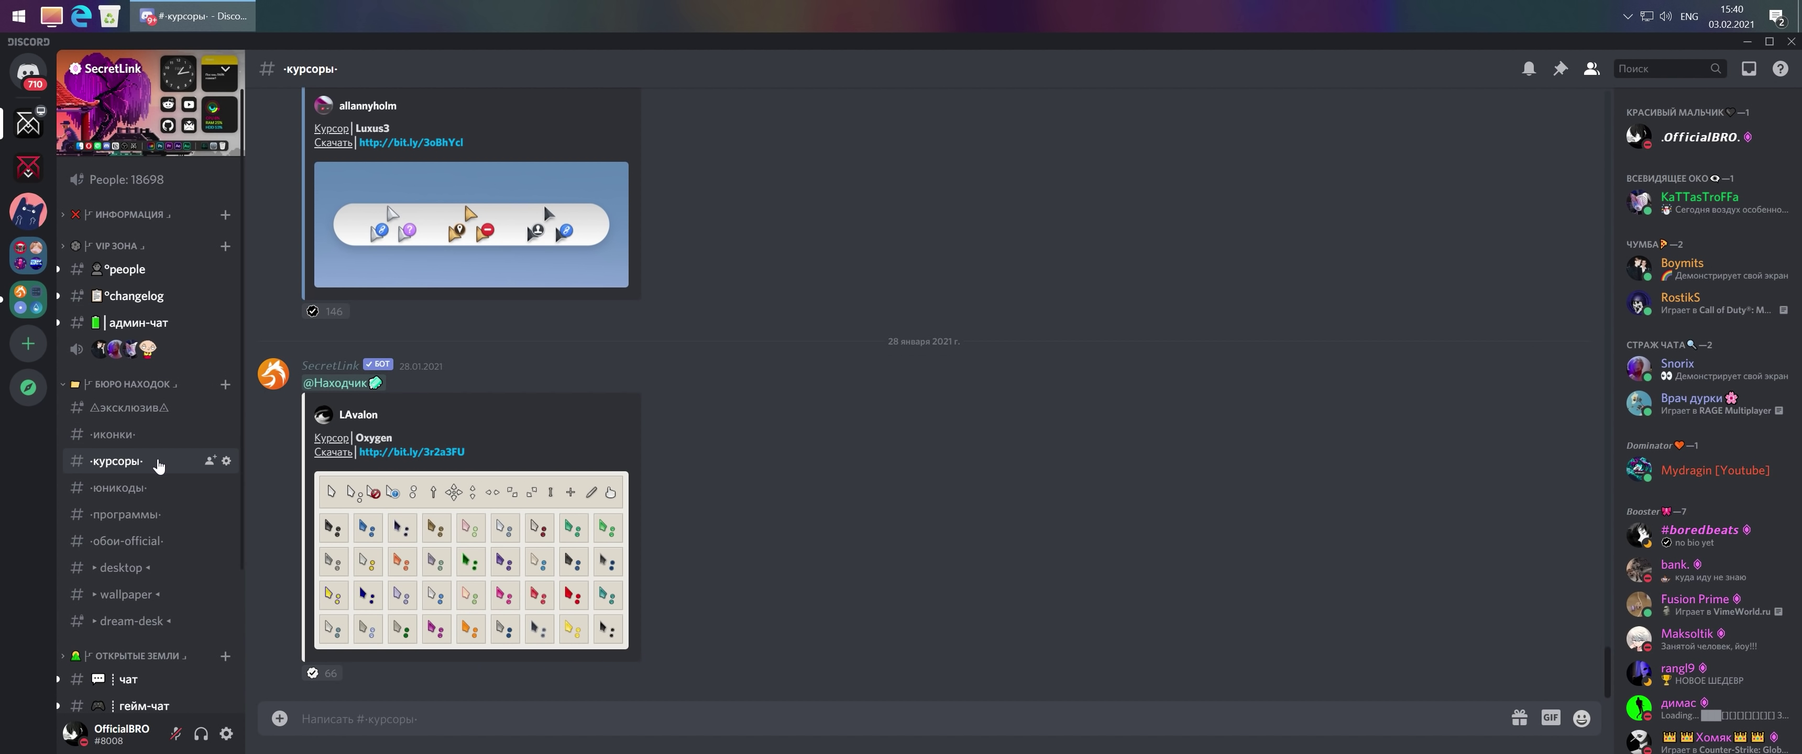
scroll(730, 469, "up", 15)
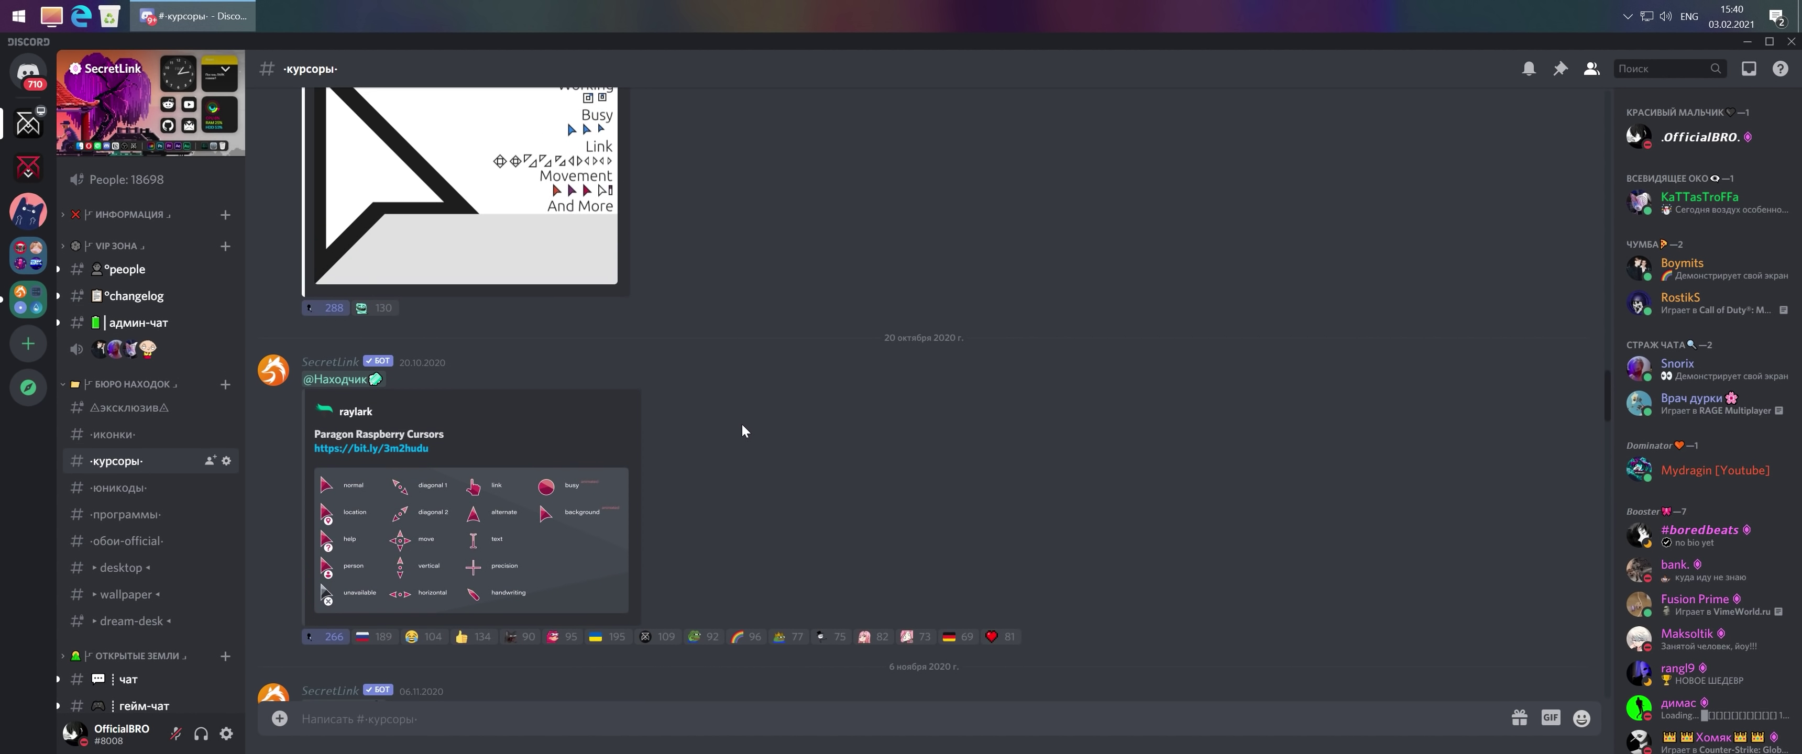
scroll(747, 412, "up", 3)
scroll(759, 371, "down", 5)
left_click(140, 408)
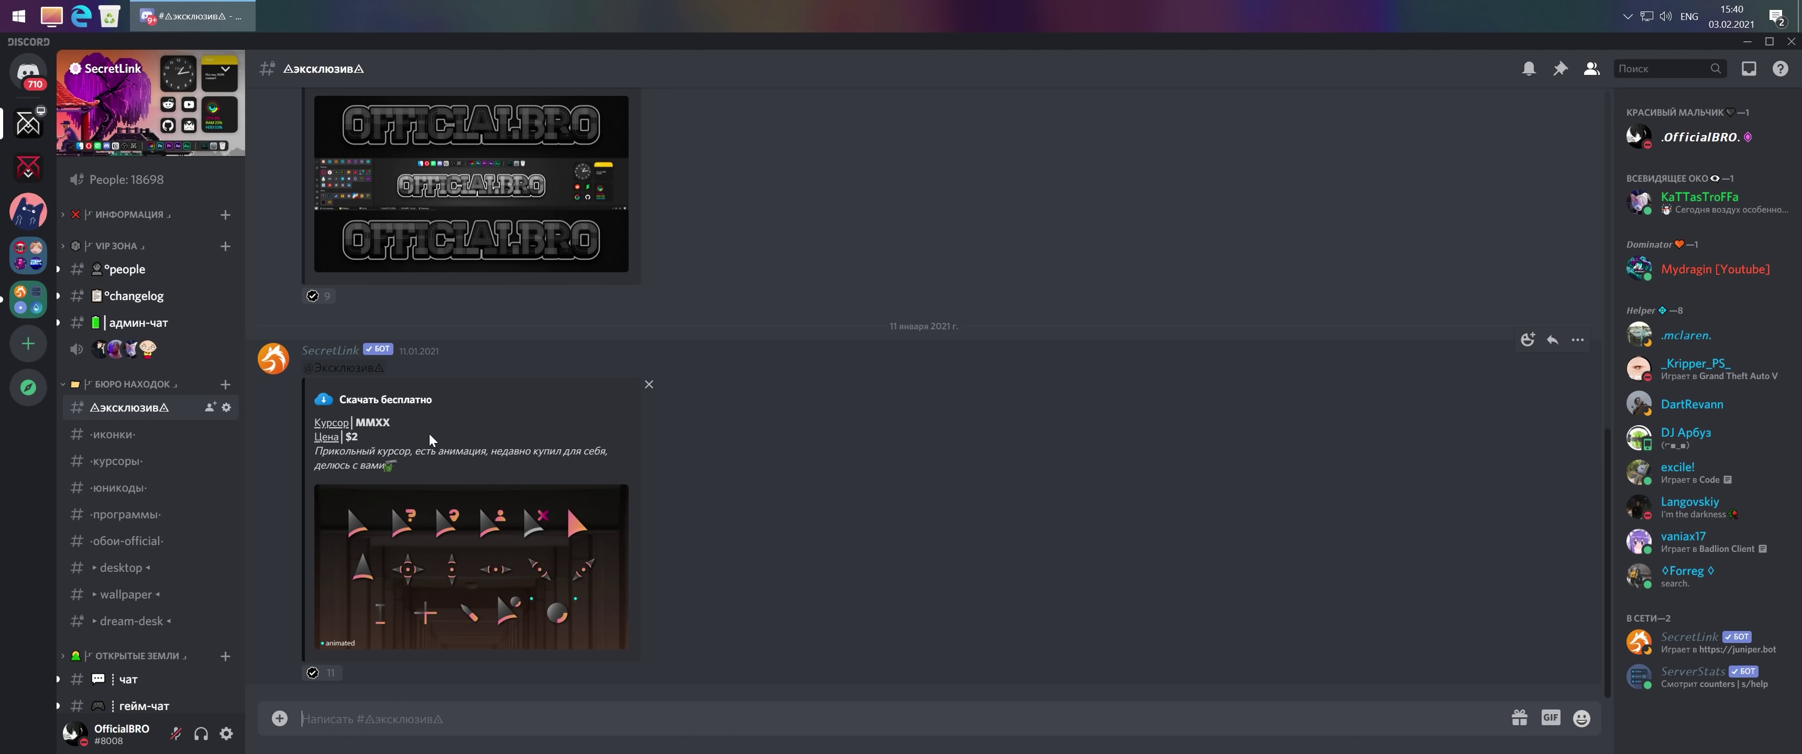
left_click(383, 409)
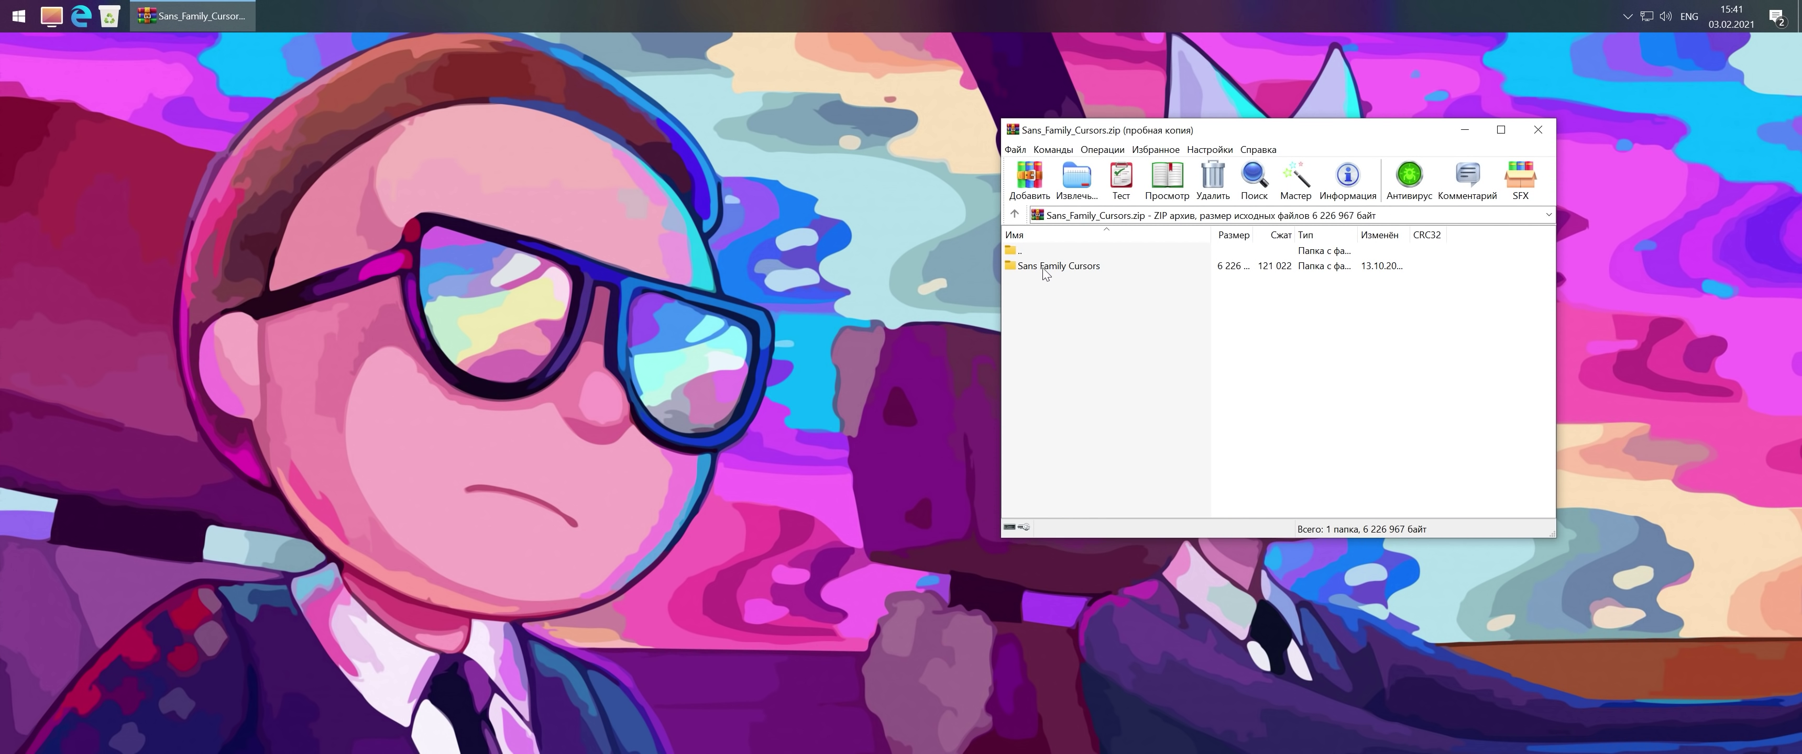
Step: Extract the Sans Family Cursors folder to the desktop and install its Cursor Sans set with the plain install file
left_click_drag(1049, 267, 787, 172)
double_click(810, 146)
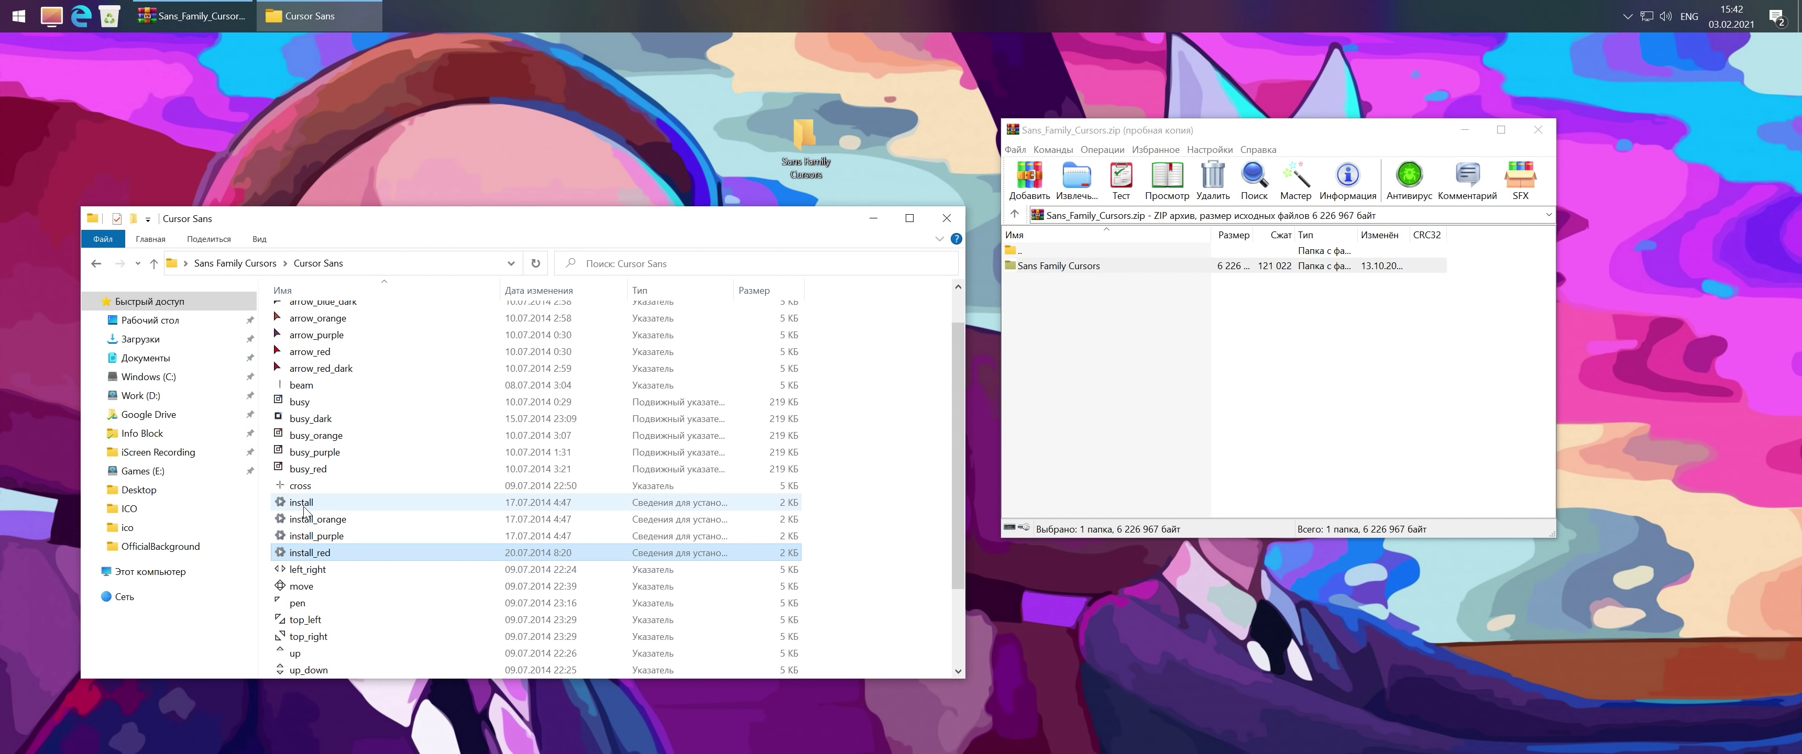
right_click(301, 509)
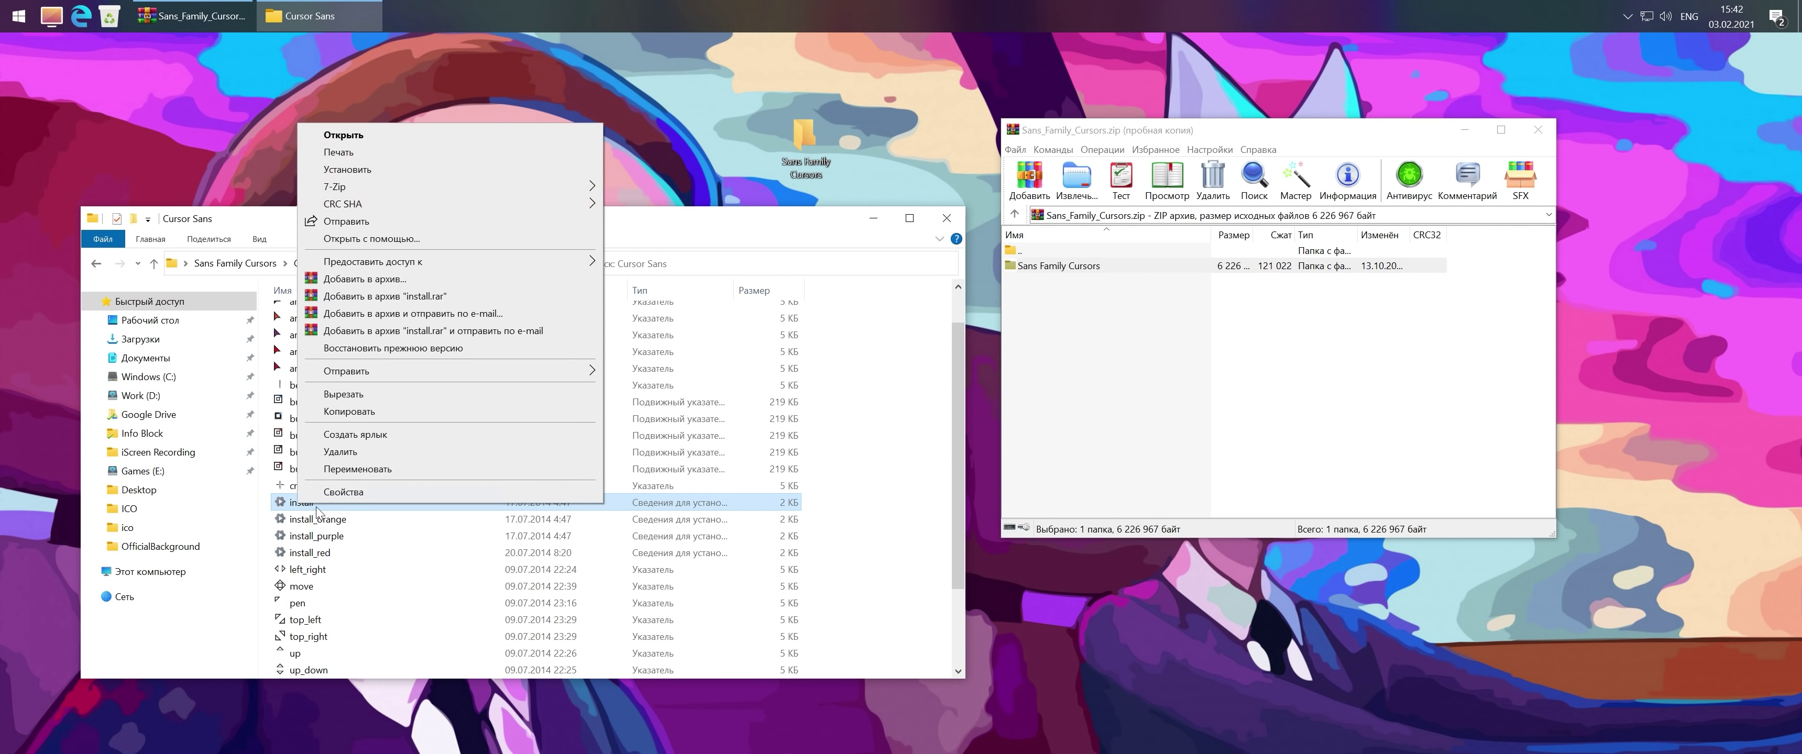
left_click(374, 175)
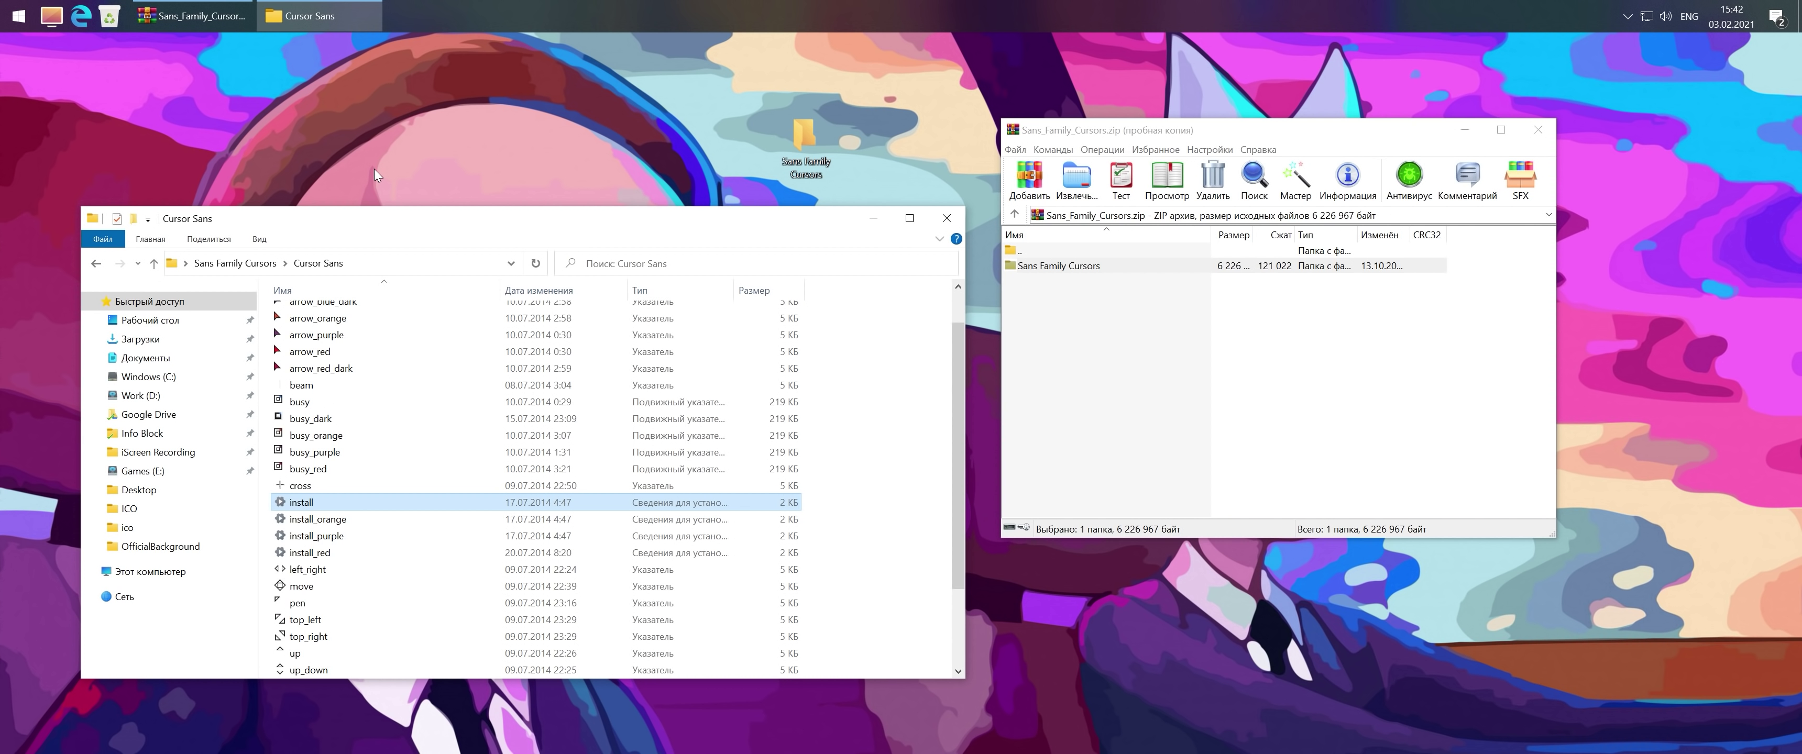
Step: Find the mouse settings by searching for "мыш" and open the additional mouse parameters
key("super+s")
key("alt+shift")
type("мыш")
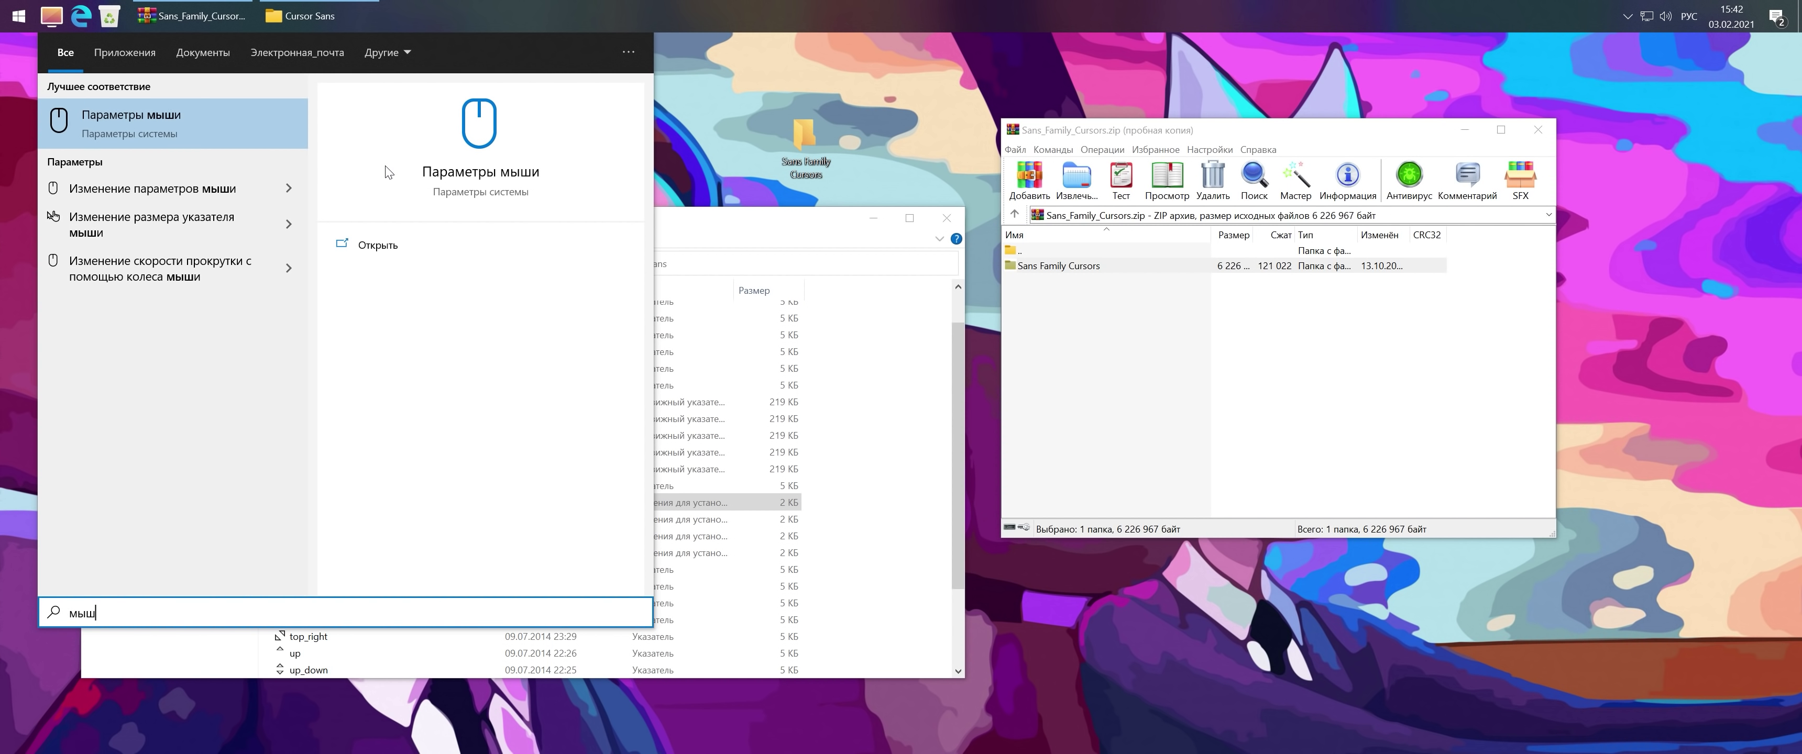
key("Return")
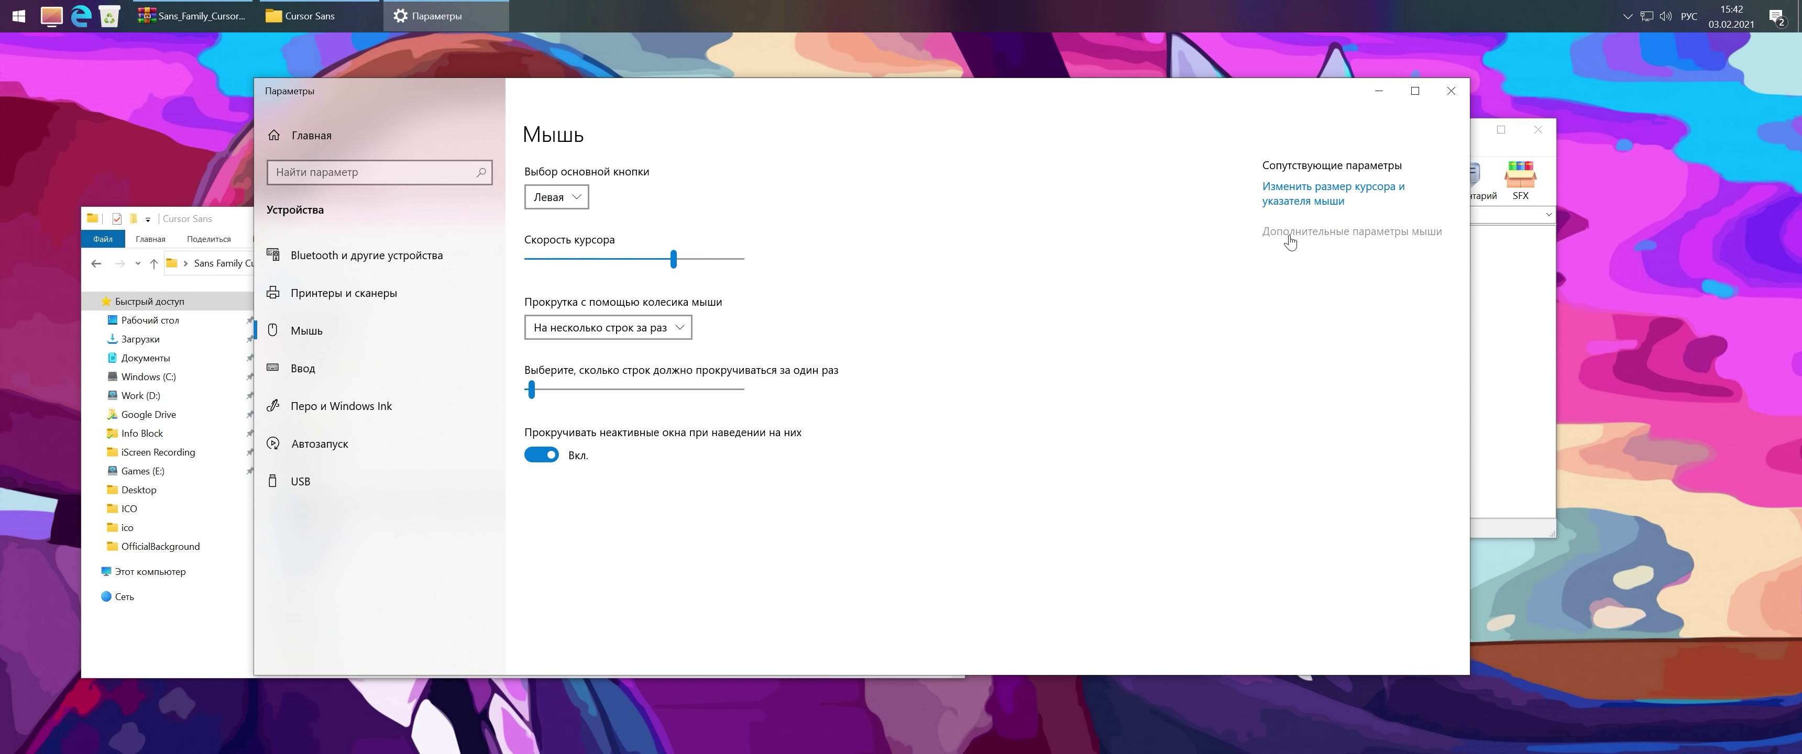
left_click(1287, 237)
Step: Apply the Cursor Sans pointer scheme, agreeing to replace the original scheme
left_click(334, 166)
left_click(225, 209)
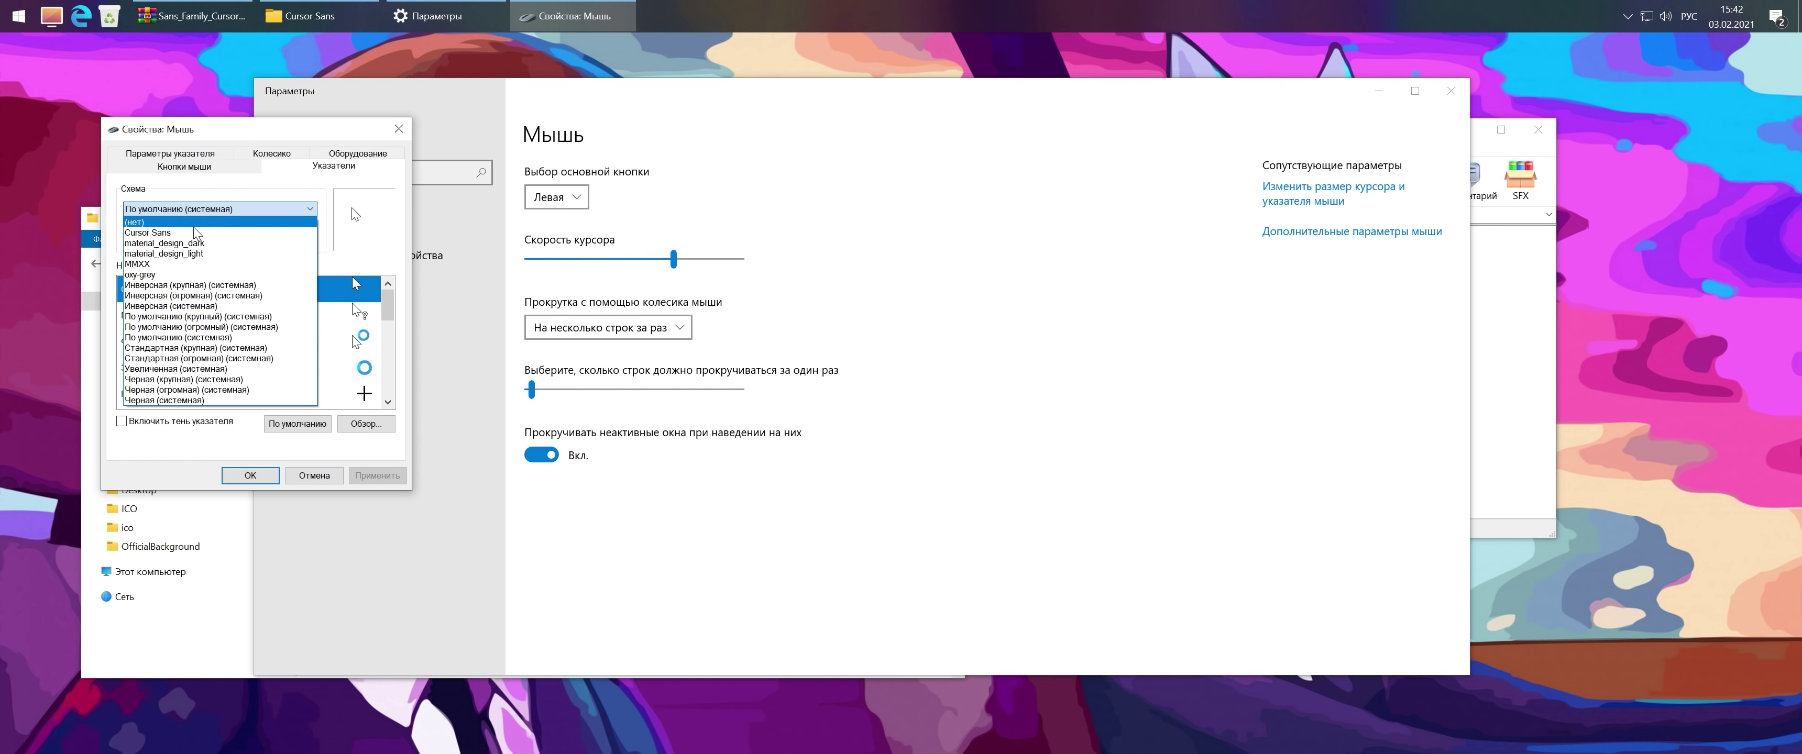
left_click(129, 232)
left_click(363, 475)
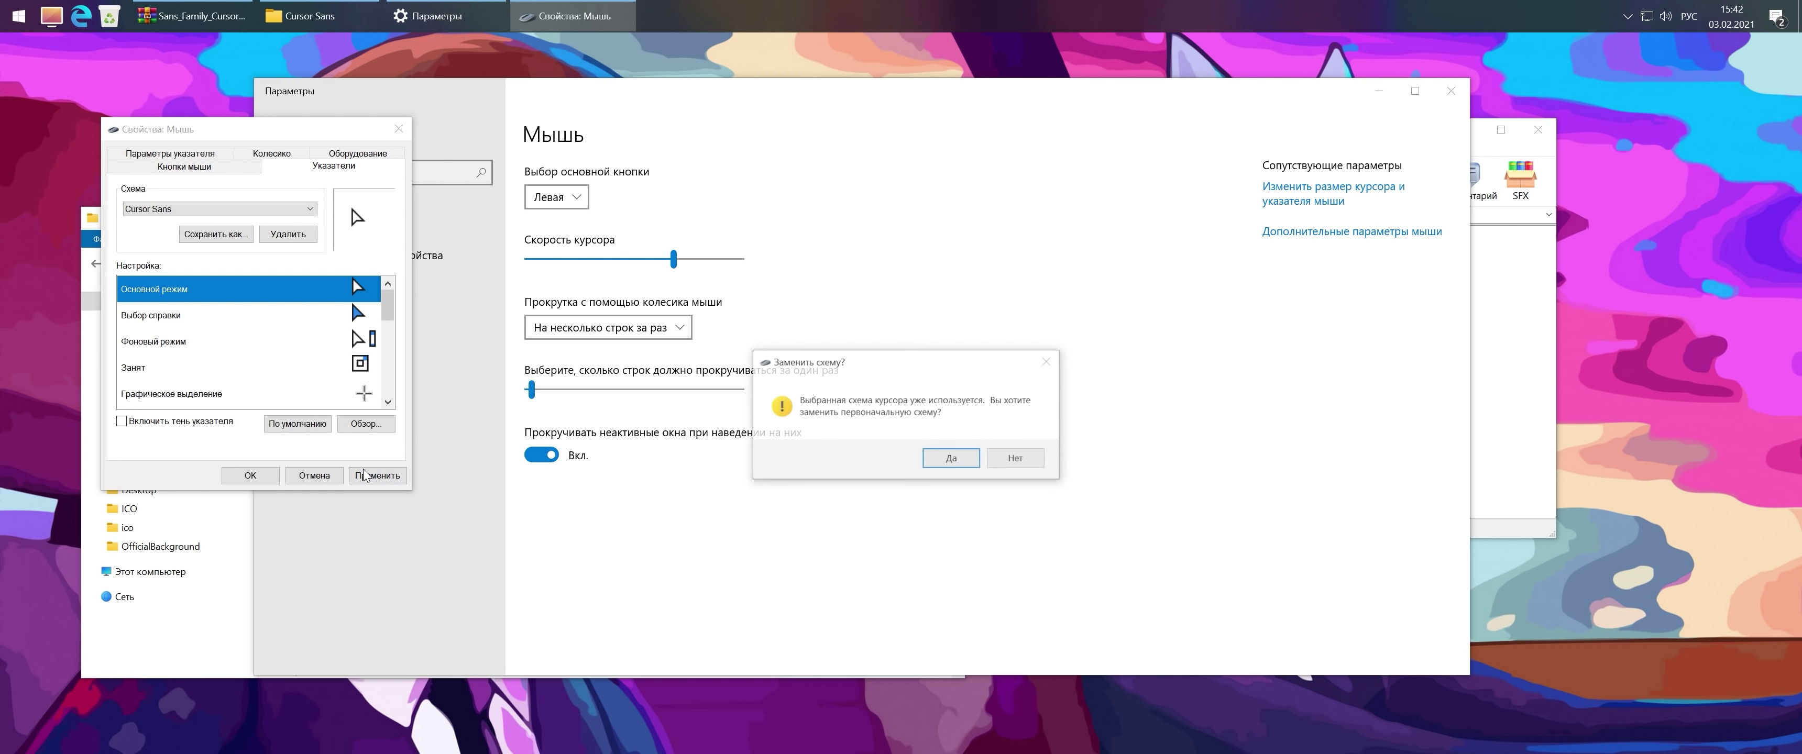
left_click(934, 462)
left_click(250, 477)
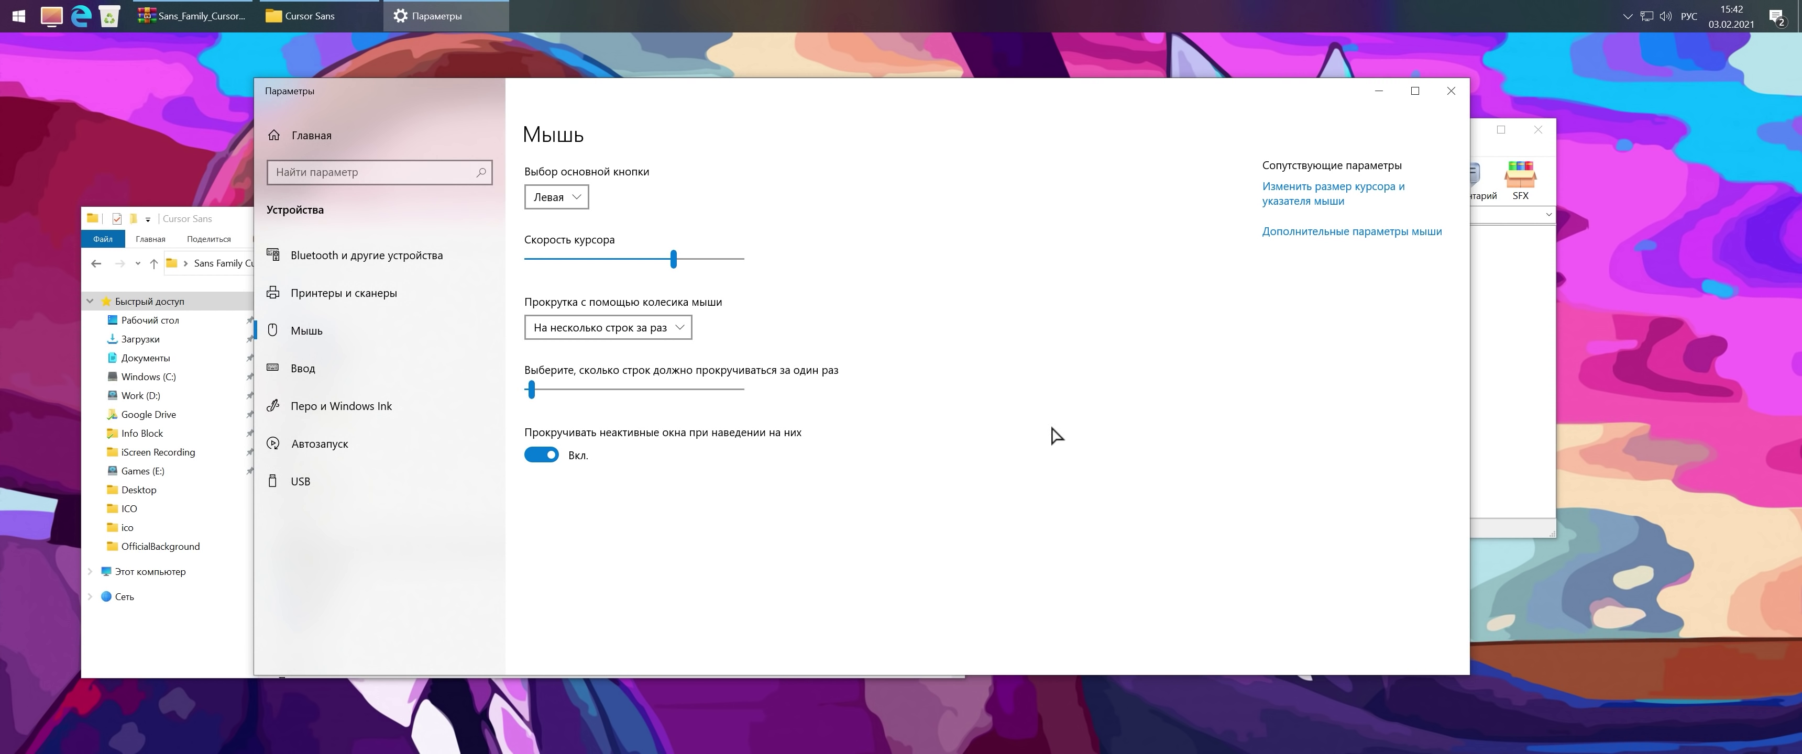
Step: Close the Settings, Cursor Sans folder and Sans_Family_Cursors.zip archive windows
left_click(1452, 91)
key("alt+F4")
left_click(1538, 129)
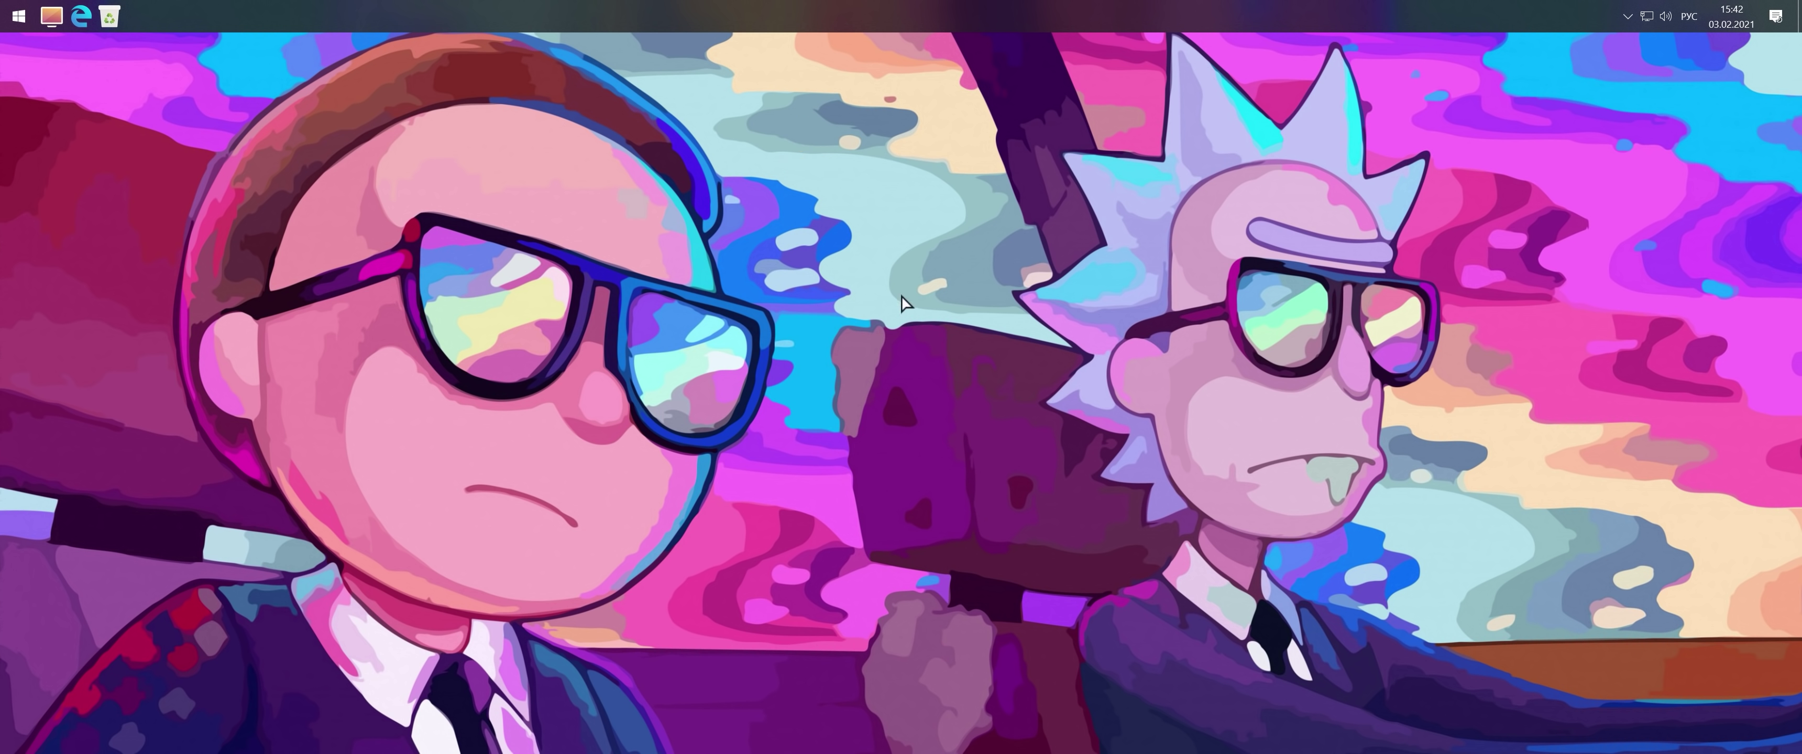
Step: Review the finished desktop by viewing the Start menu tiles and the icons in This PC
left_click(19, 16)
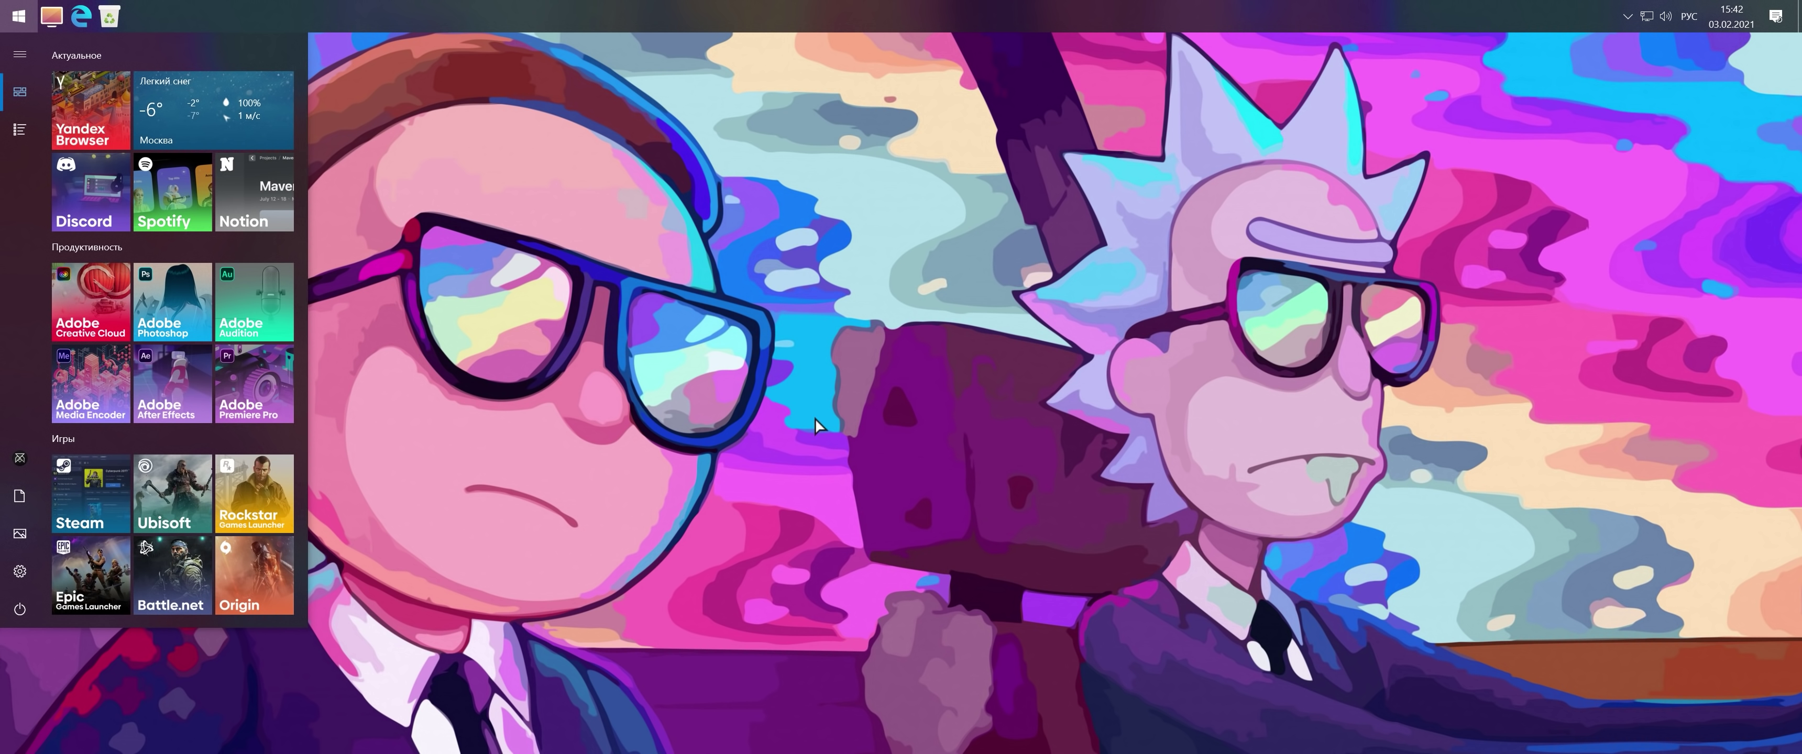
key("super+e")
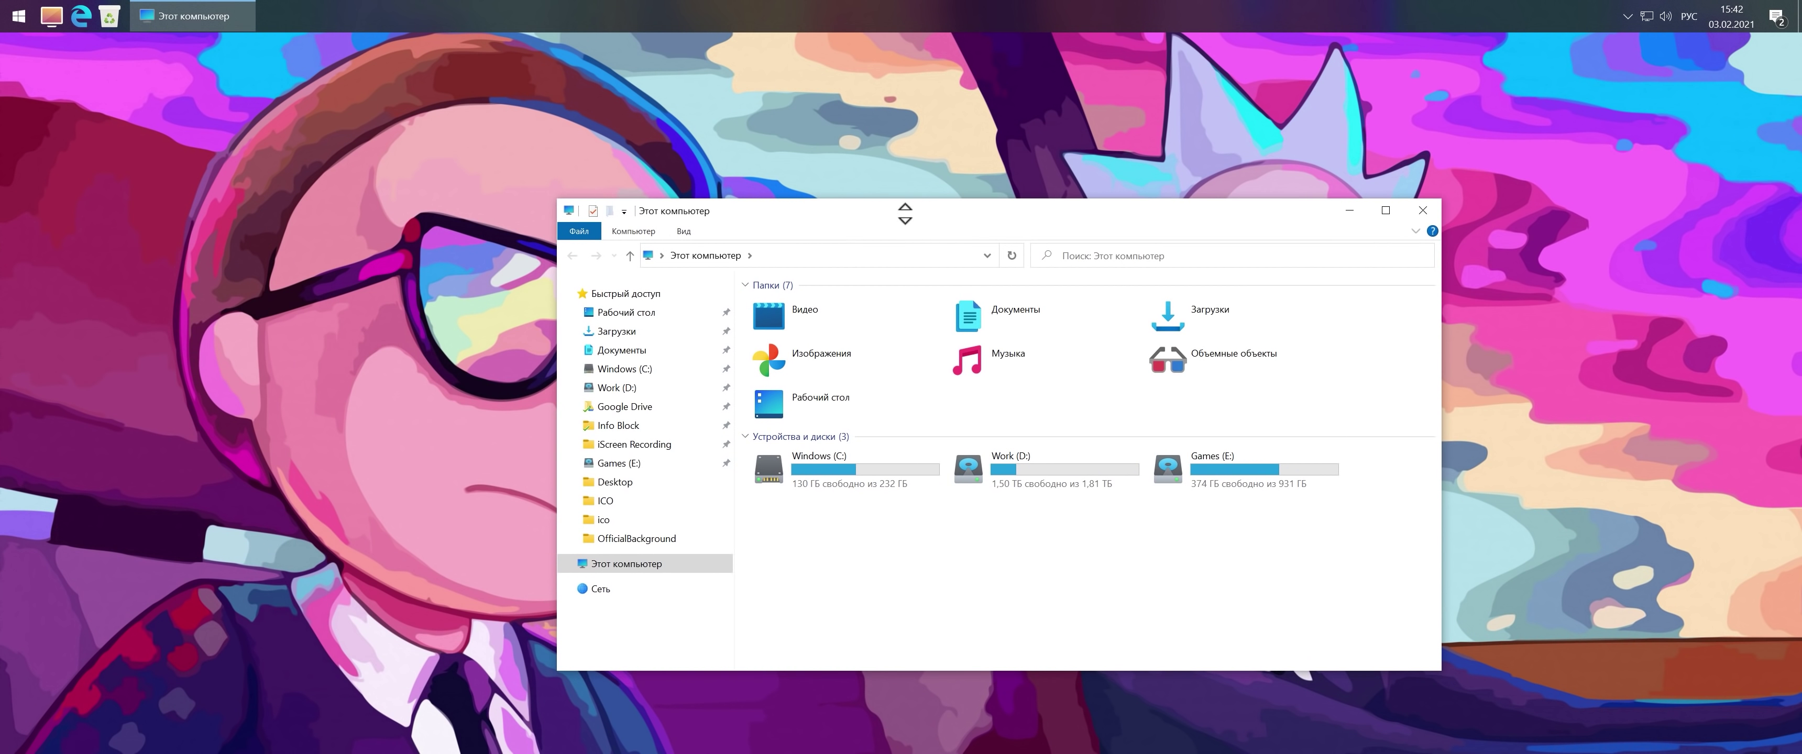
key("super")
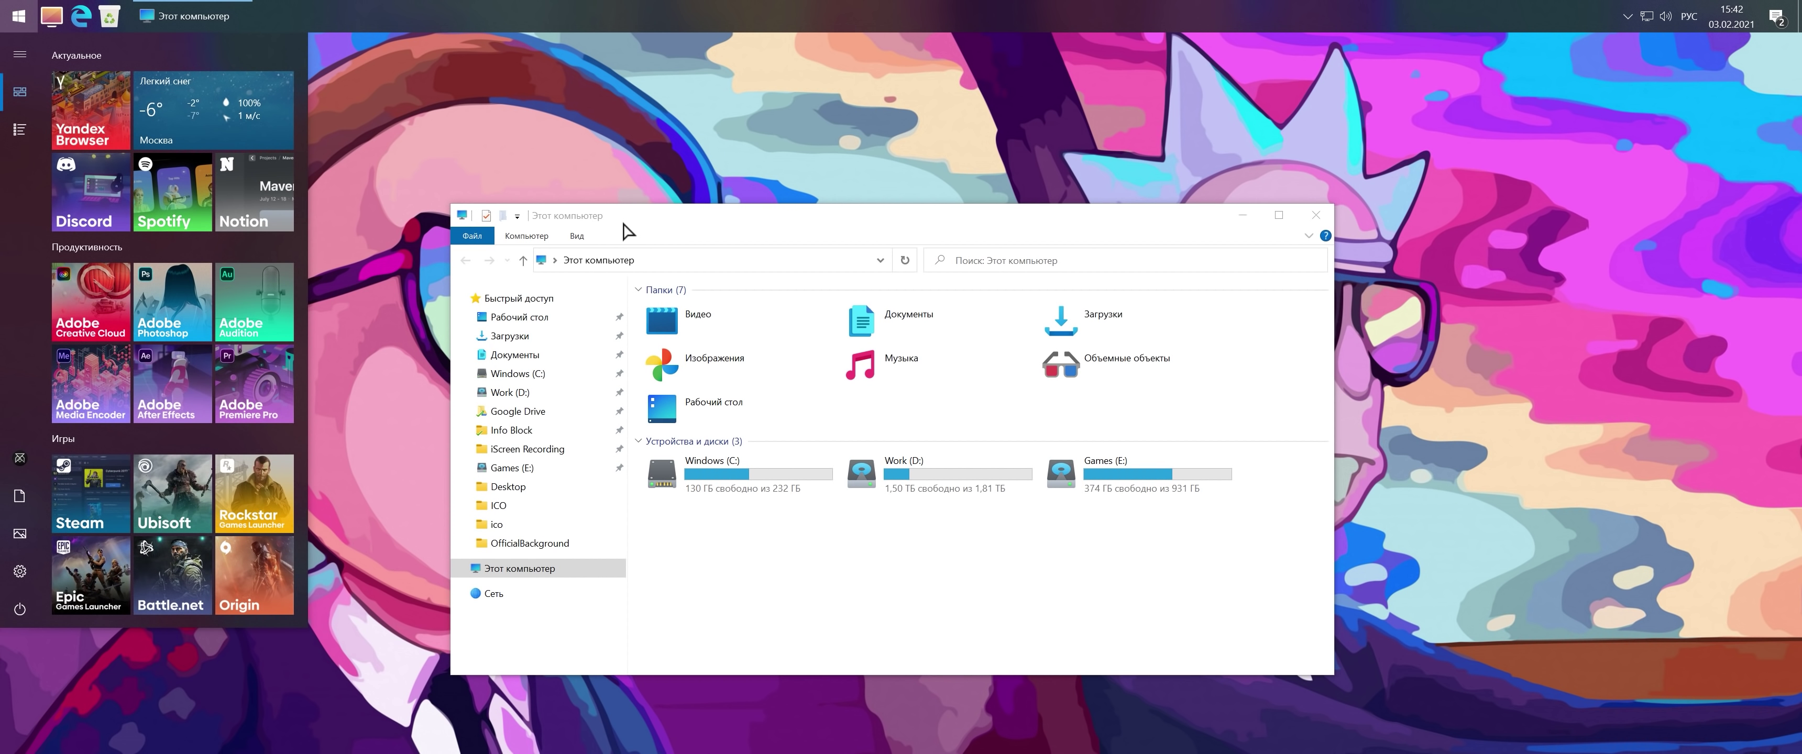